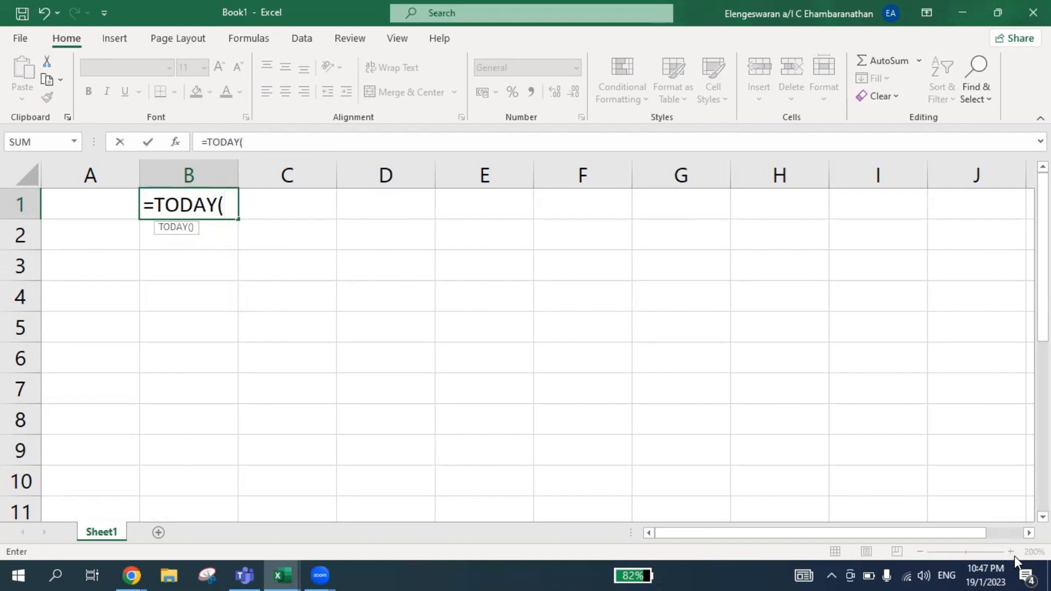
Complete the formula =TODAY() in cell B1 and check it in the cell.
text())
key(Return)
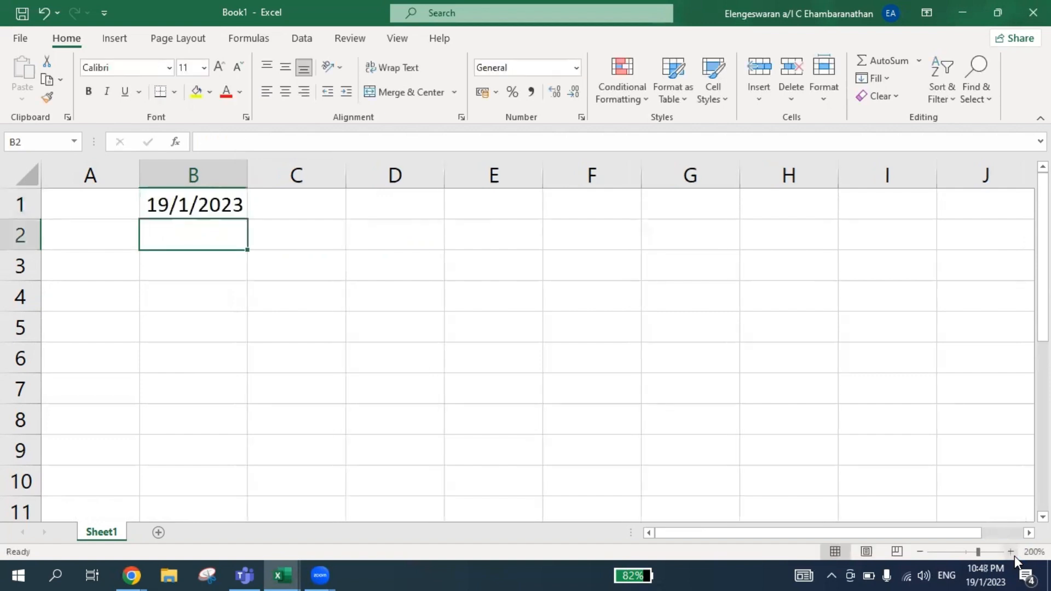
key(Up)
key(F2)
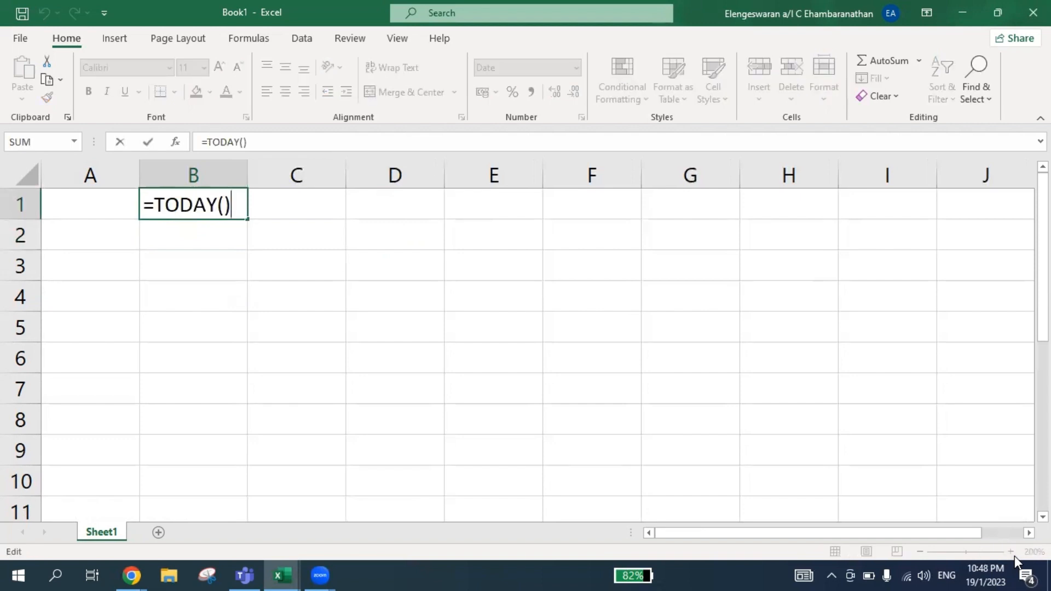
key(Return)
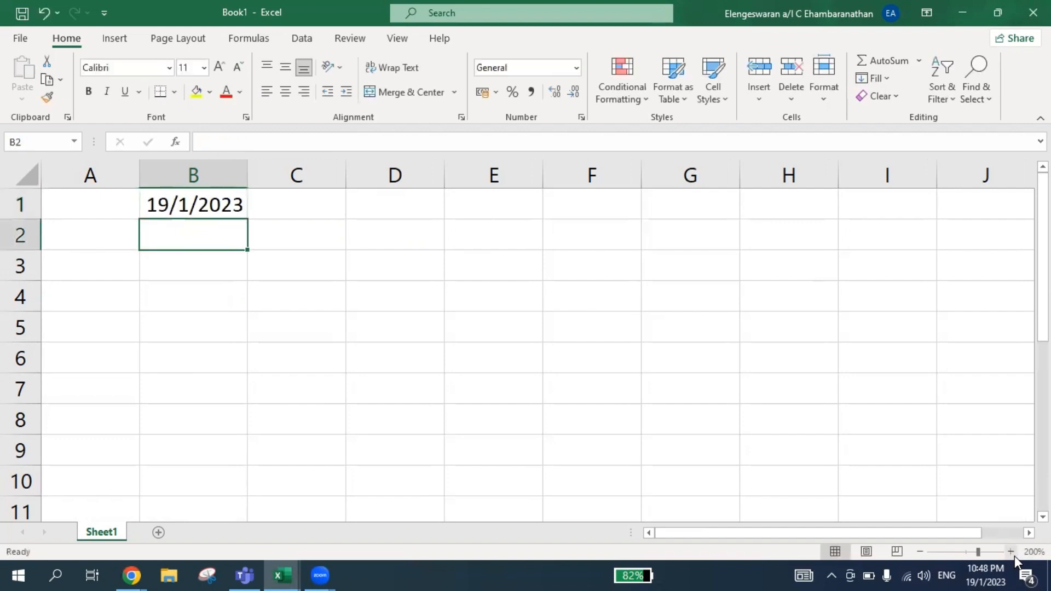
Enter =EOMONTH(B1,0) in cell B2 to get the last day of B1's month.
text(=)
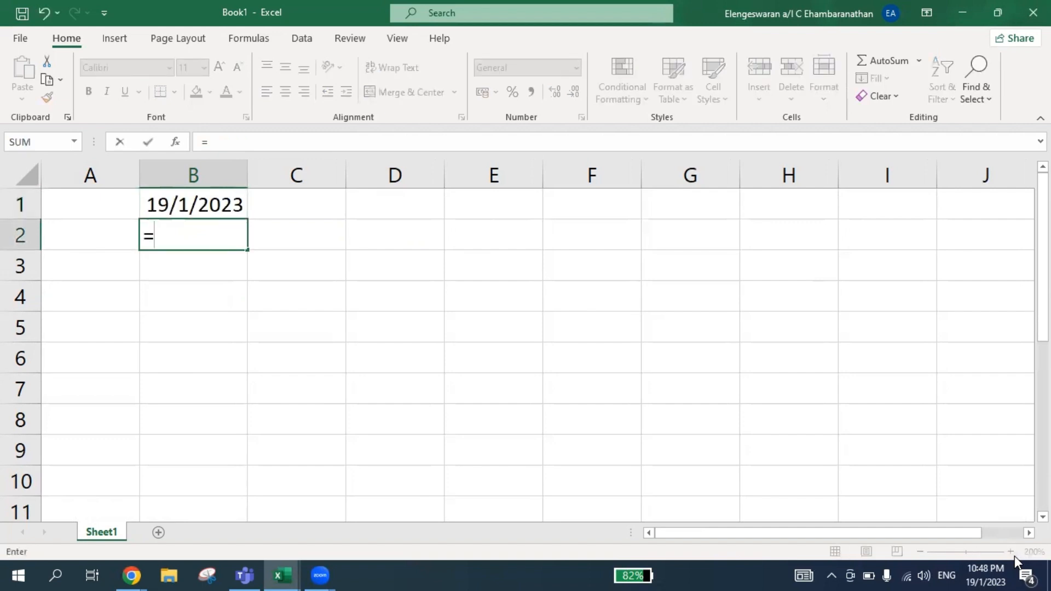
text(EOM)
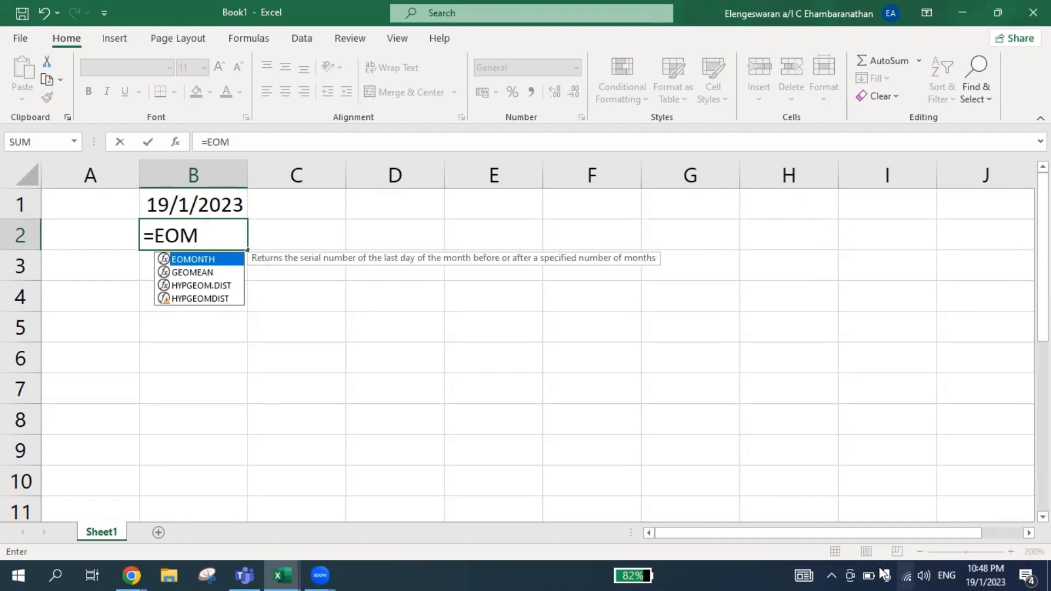
double_click(188, 263)
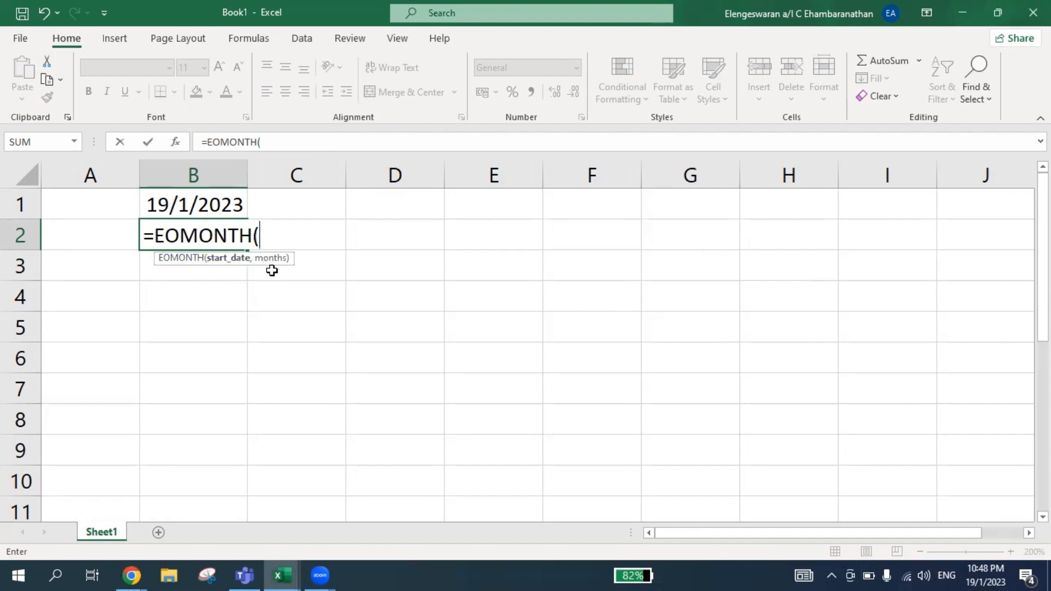
click(177, 213)
text(,)
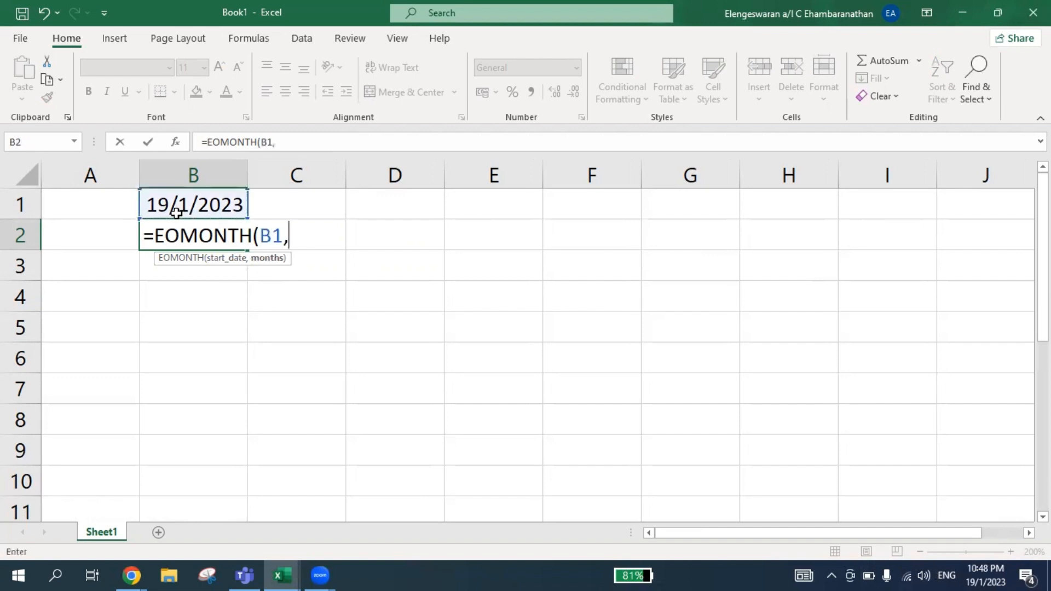
text(0))
key(Return)
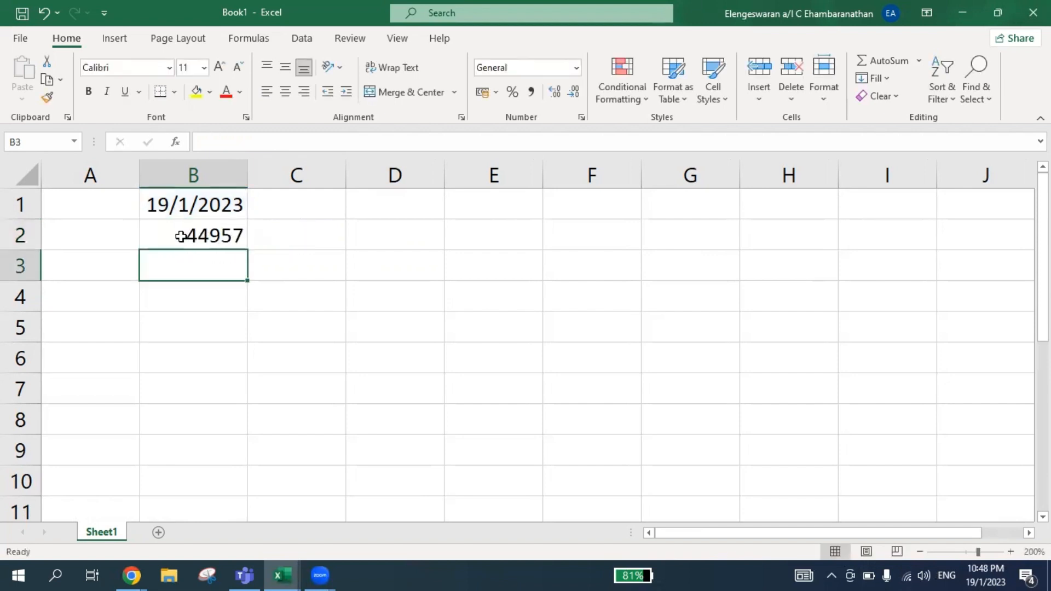
Format the end-of-month result in cell B2 as Short Date.
click(179, 236)
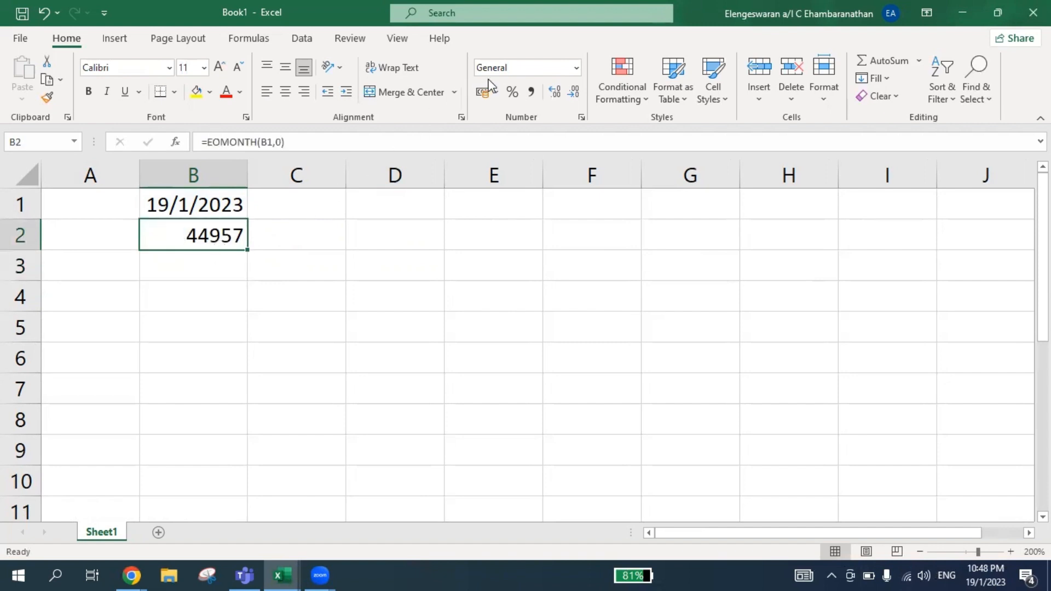
click(576, 68)
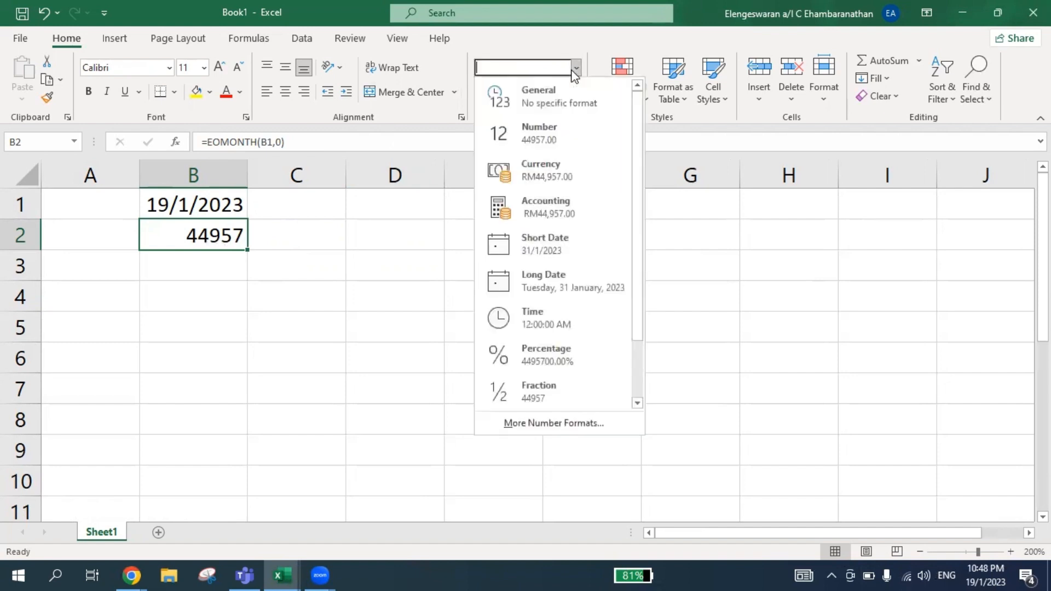
click(560, 237)
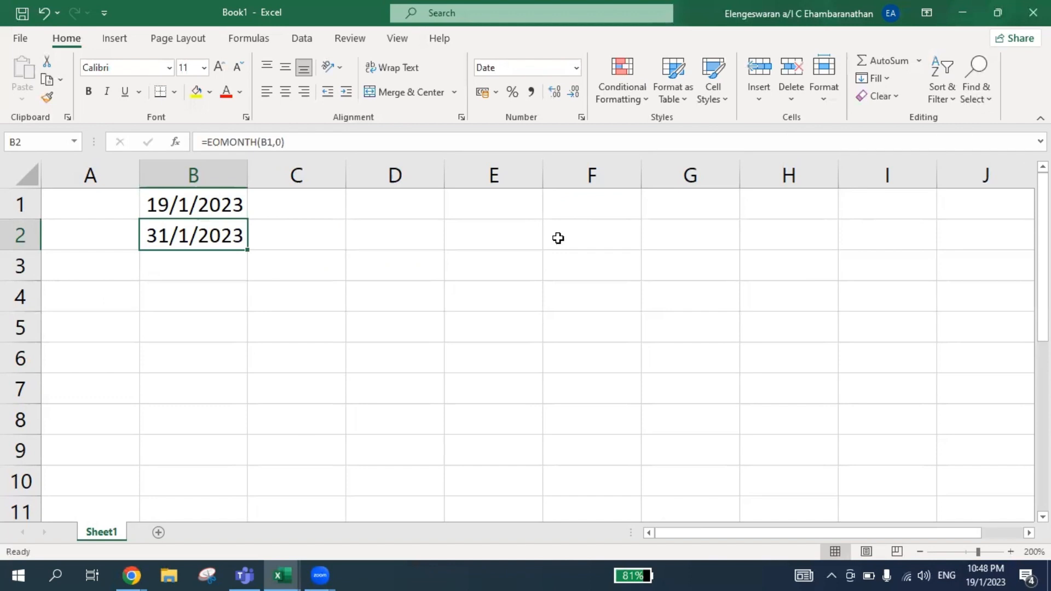
Change the months argument of the EOMONTH formula in B2 to 1.
key(F2)
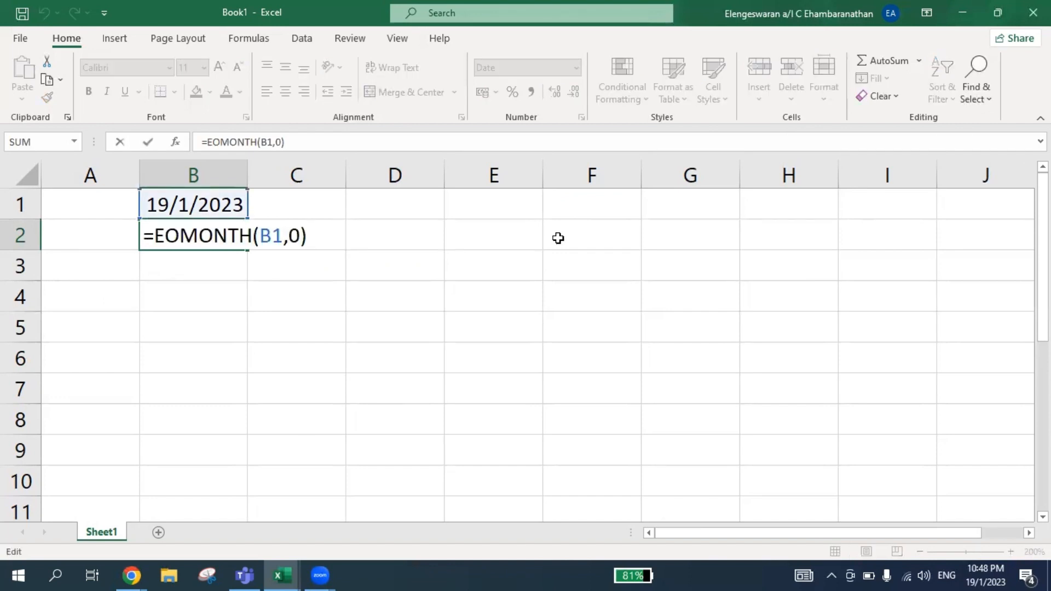
key(Left)
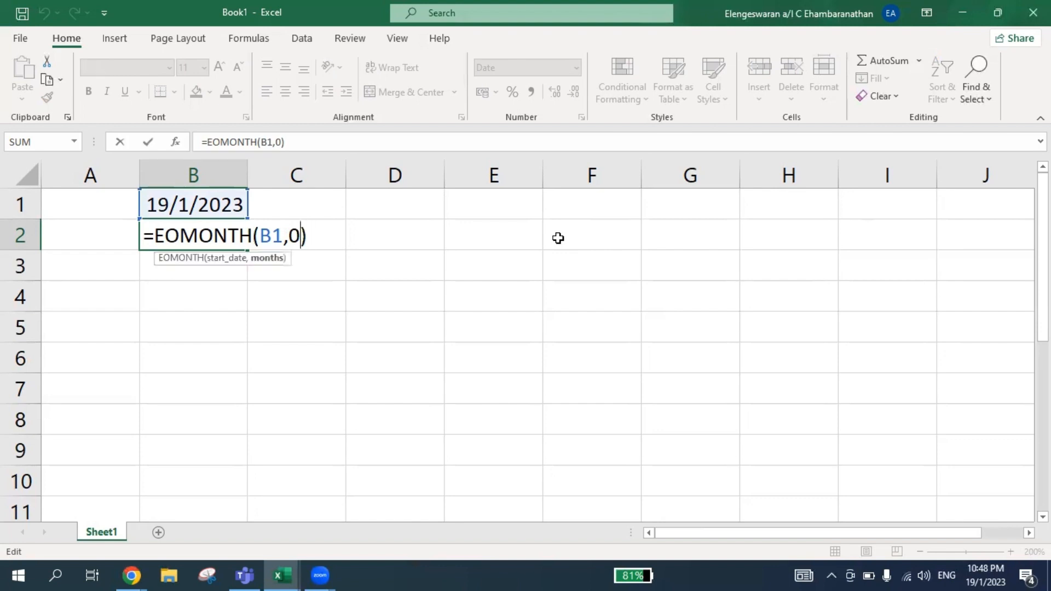
key(BackSpace)
text(1)
key(Return)
Set the months argument of B2's EOMONTH formula to 4.
key(Up)
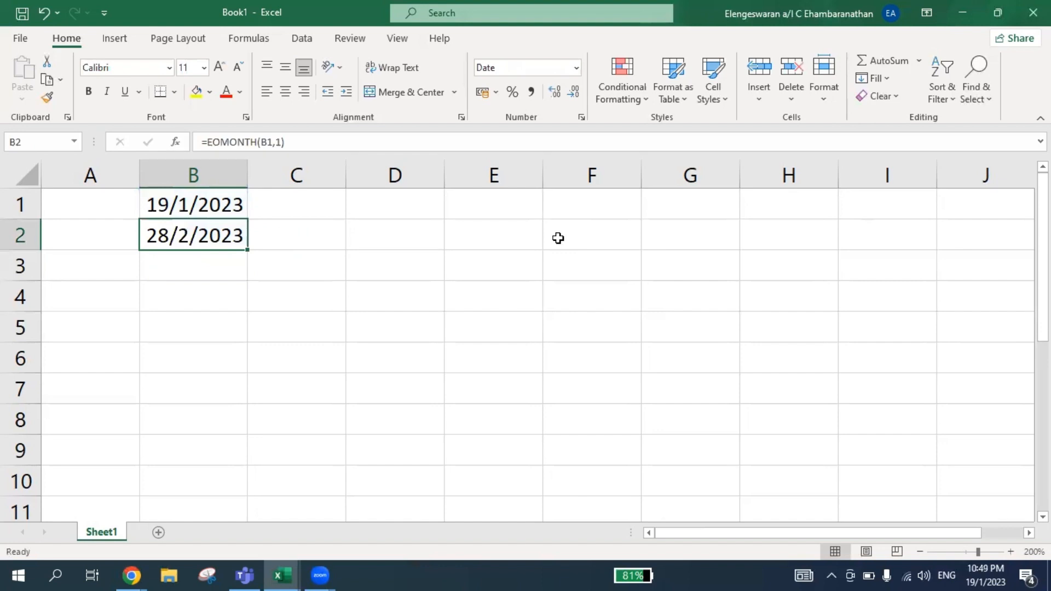
key(F2)
key(Left)
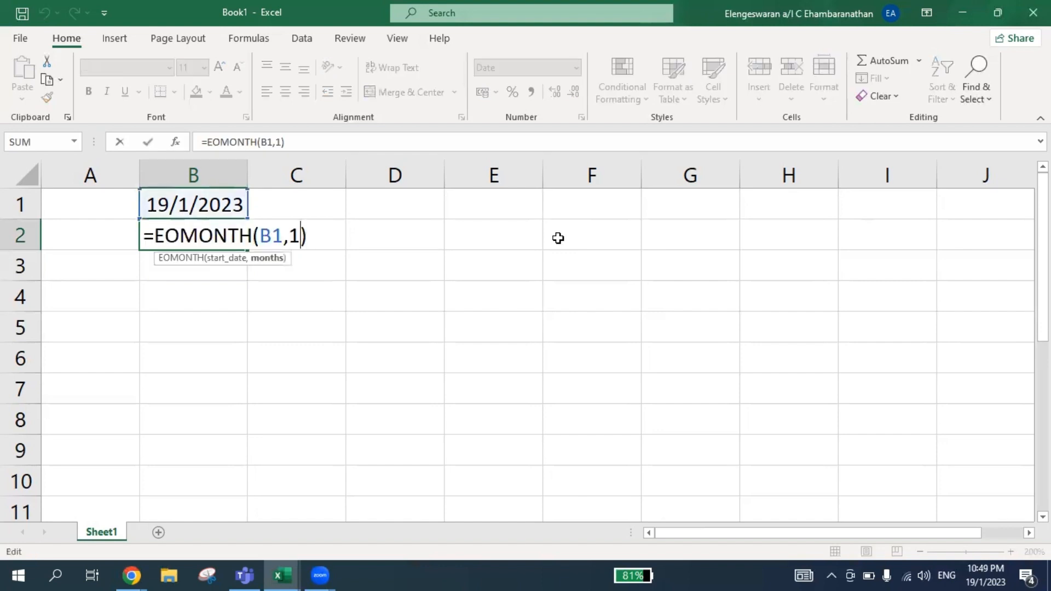
key(BackSpace)
text(4)
key(Return)
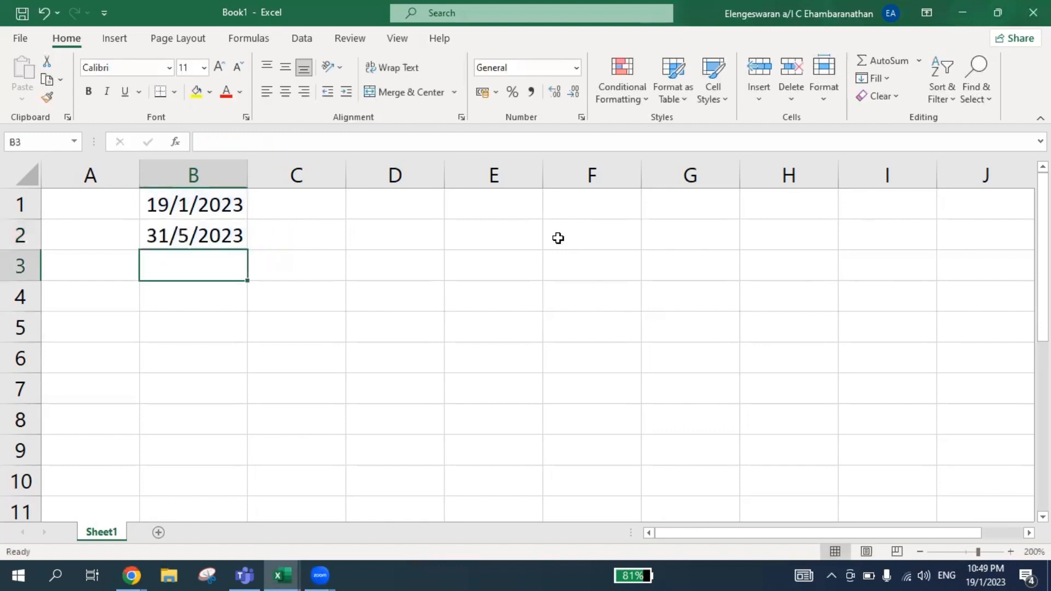
Set B2's formula back to one month ahead, =EOMONTH(B1,1).
key(Up)
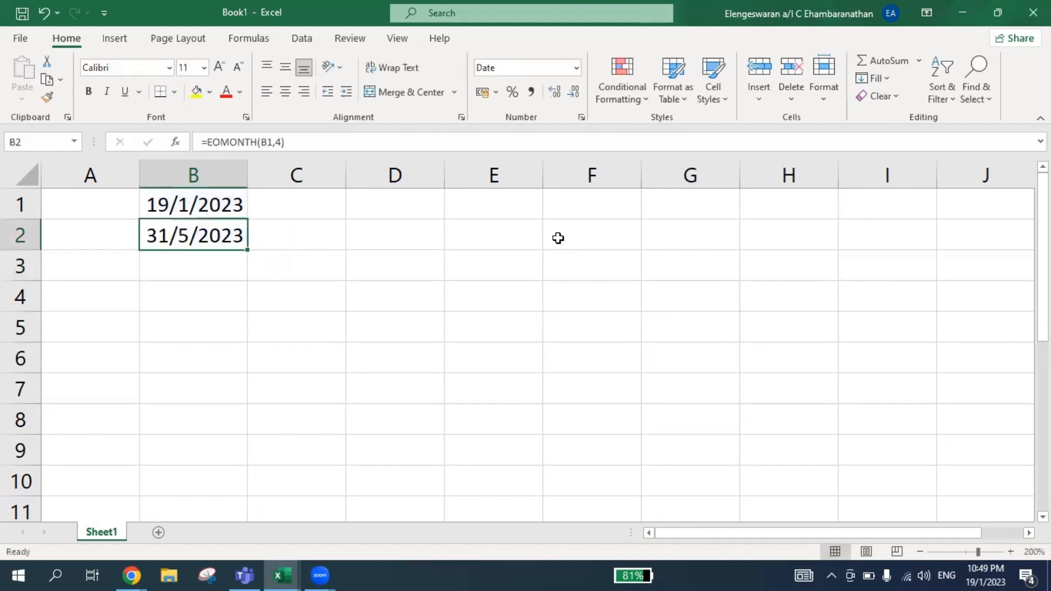
key(F2)
key(Left)
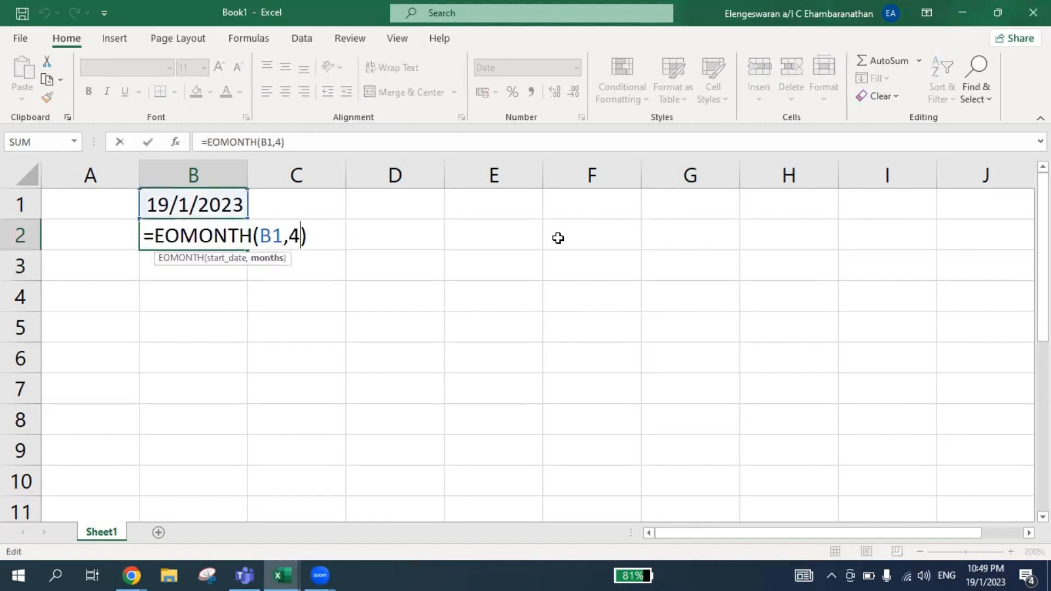
key(BackSpace)
key(Right)
text(1)
key(Return)
Set the months argument in B2 to 0 so the formula reads =EOMONTH(B1,0).
key(Up)
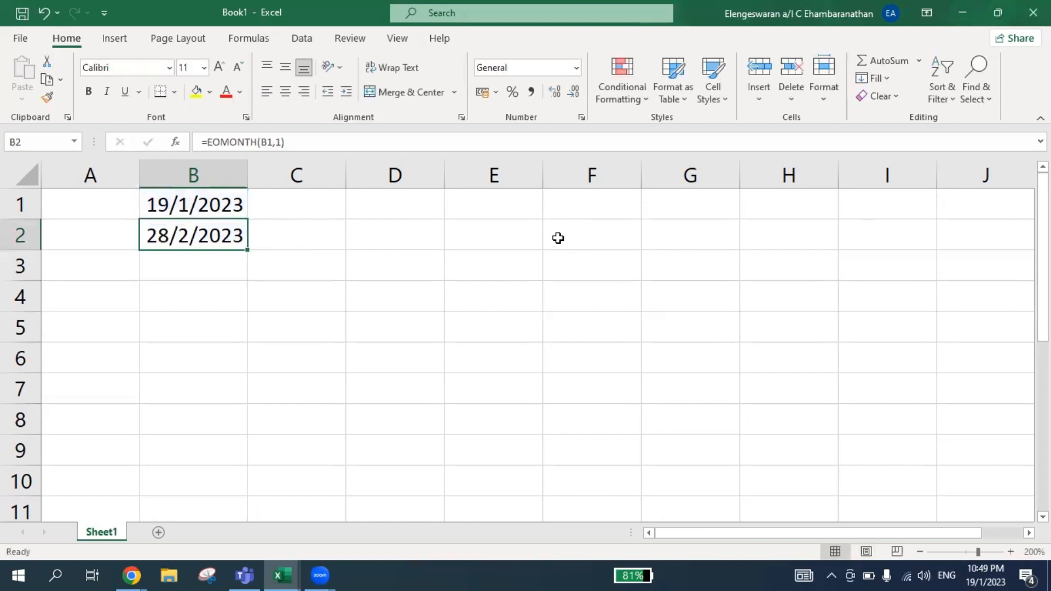
key(F2)
key(Left)
key(BackSpace)
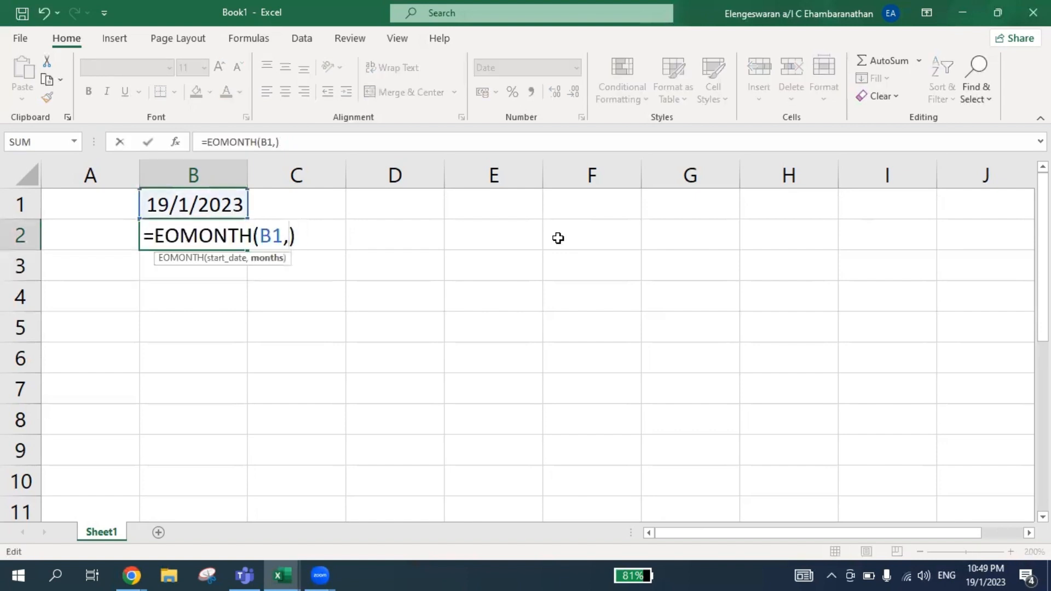
text(0)
key(Return)
key(Up)
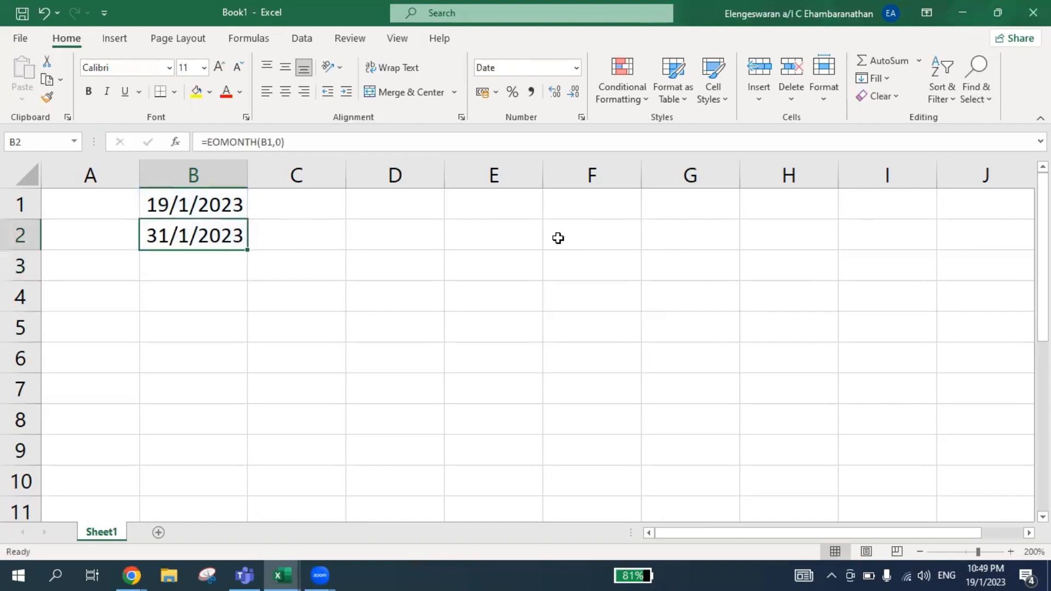
Enter =TEXT(B2,"mmmm") in cell B3 to return the full month name of the date in B2.
key(Up)
key(Down)
key(Down)
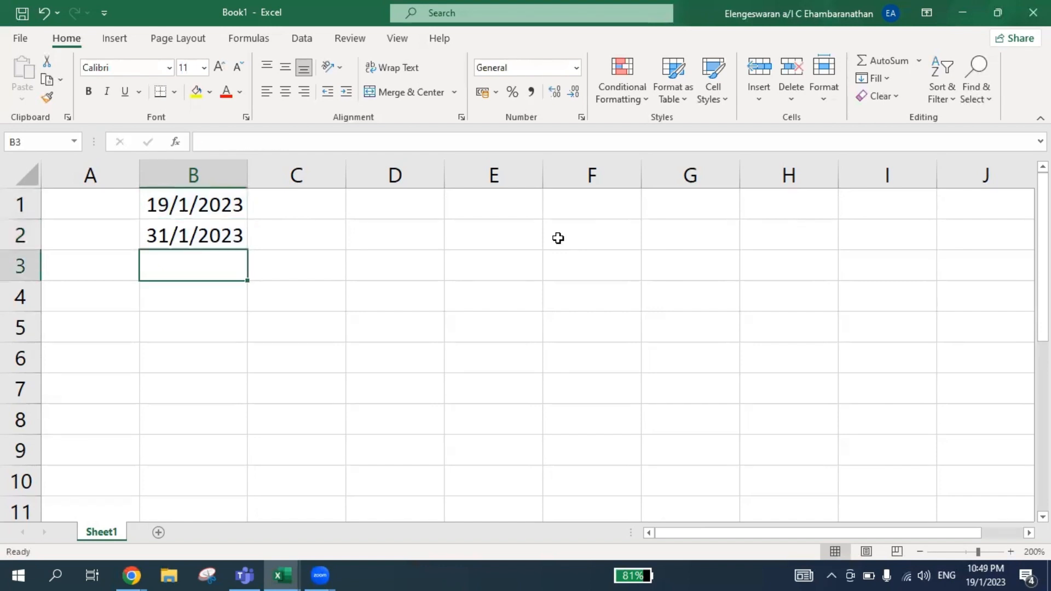
text(=)
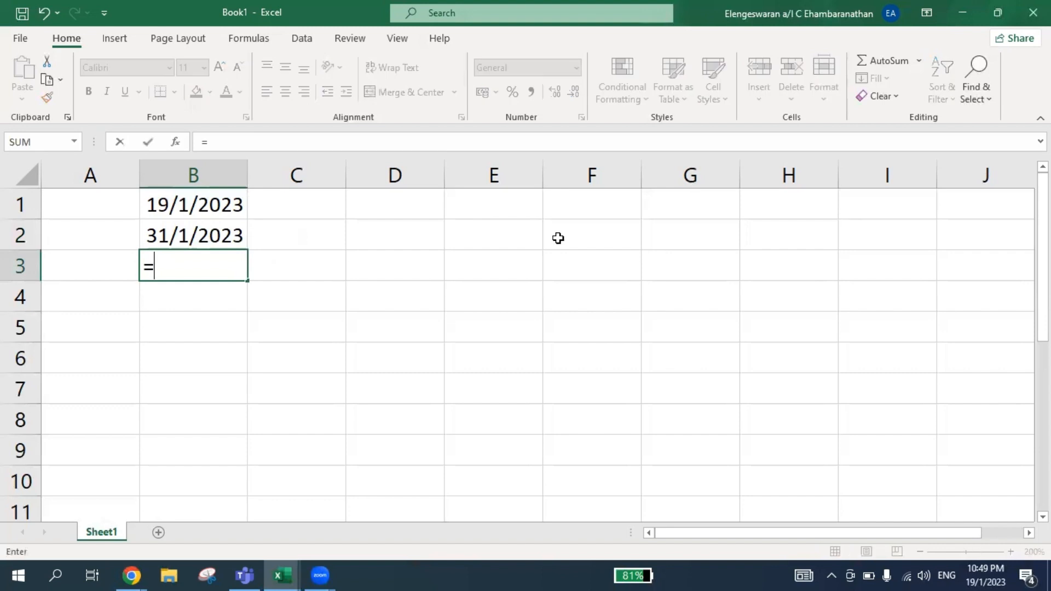
text(TEXT()
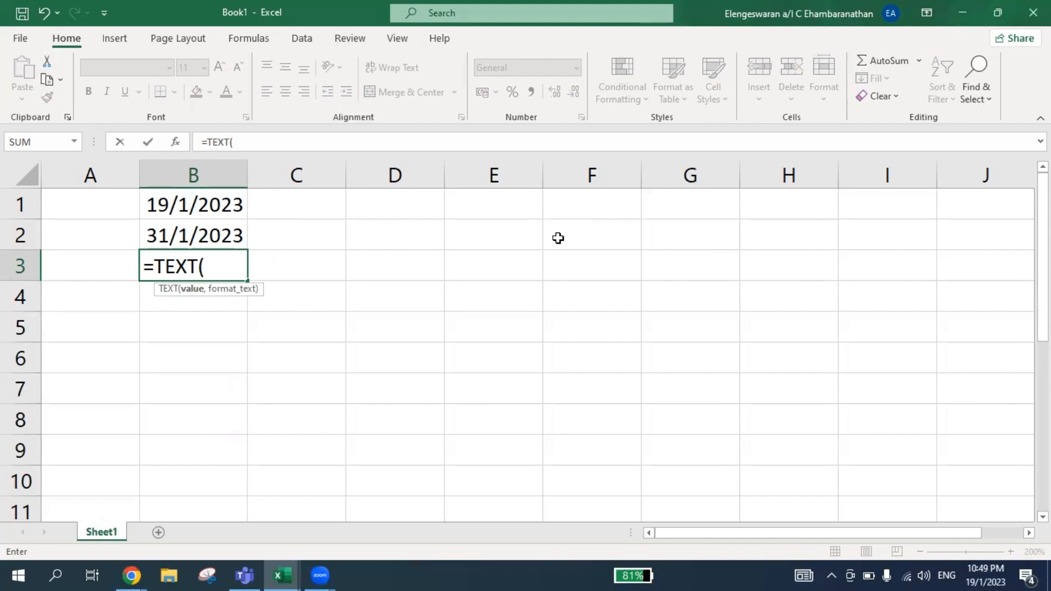
key(Up)
text(,)
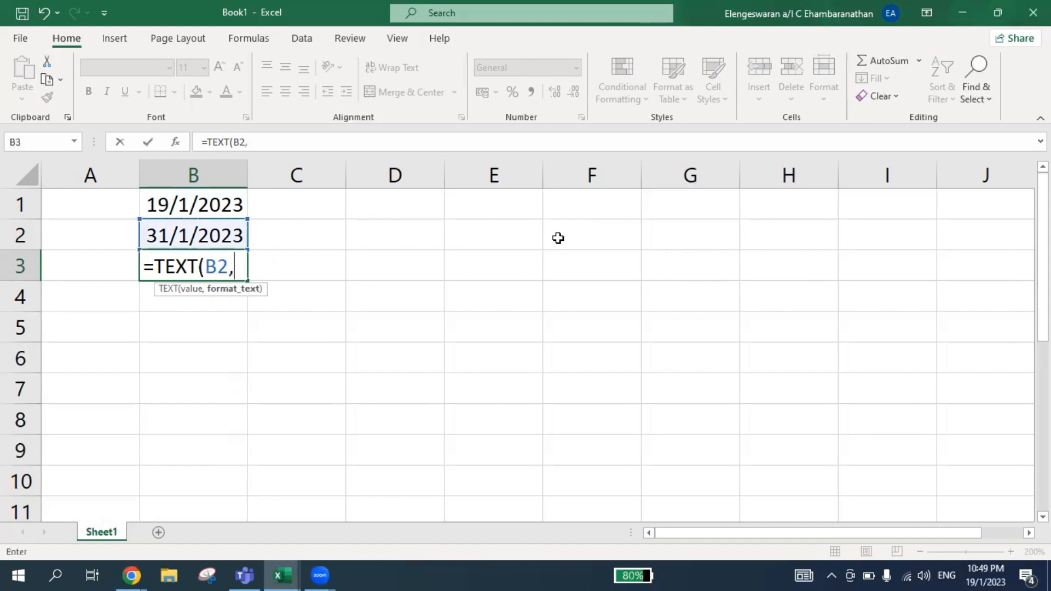
text("M)
key(BackSpace)
text(mmmm)
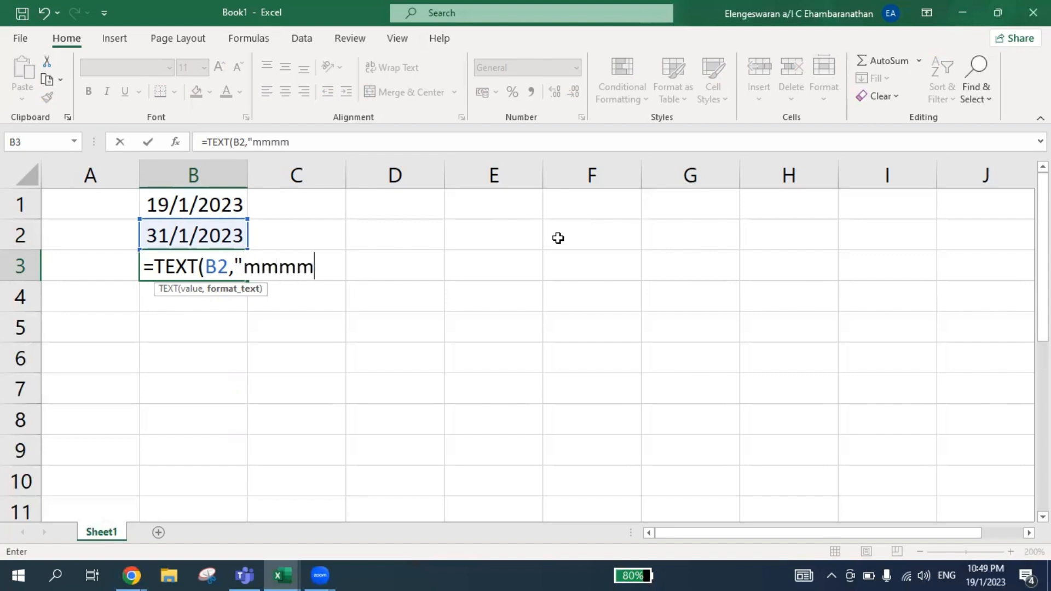
text("))
key(Return)
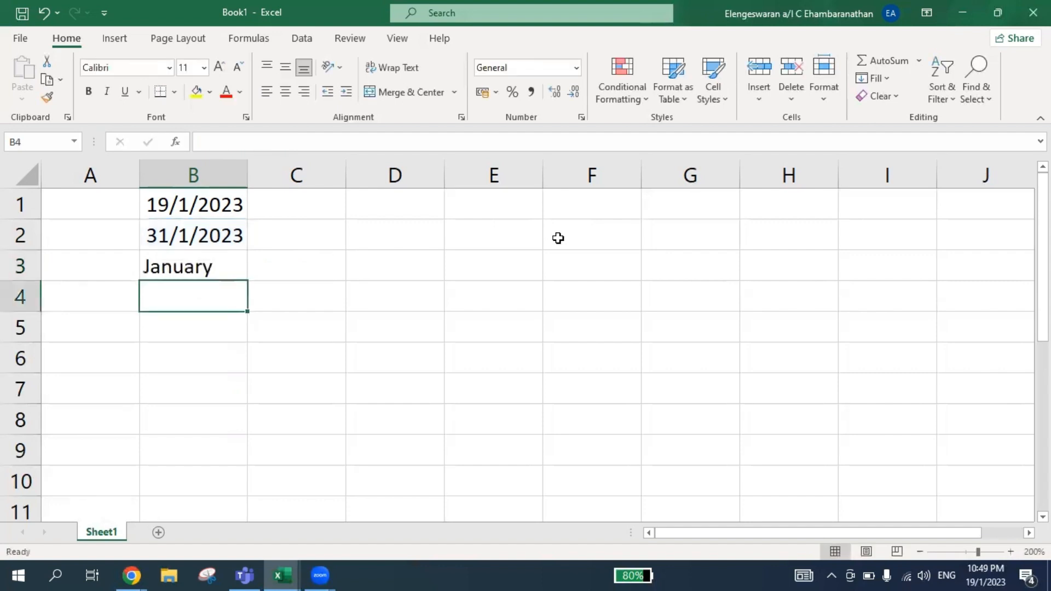
Replace the format code in B3's TEXT formula with "dddd" to return the full weekday name.
key(Up)
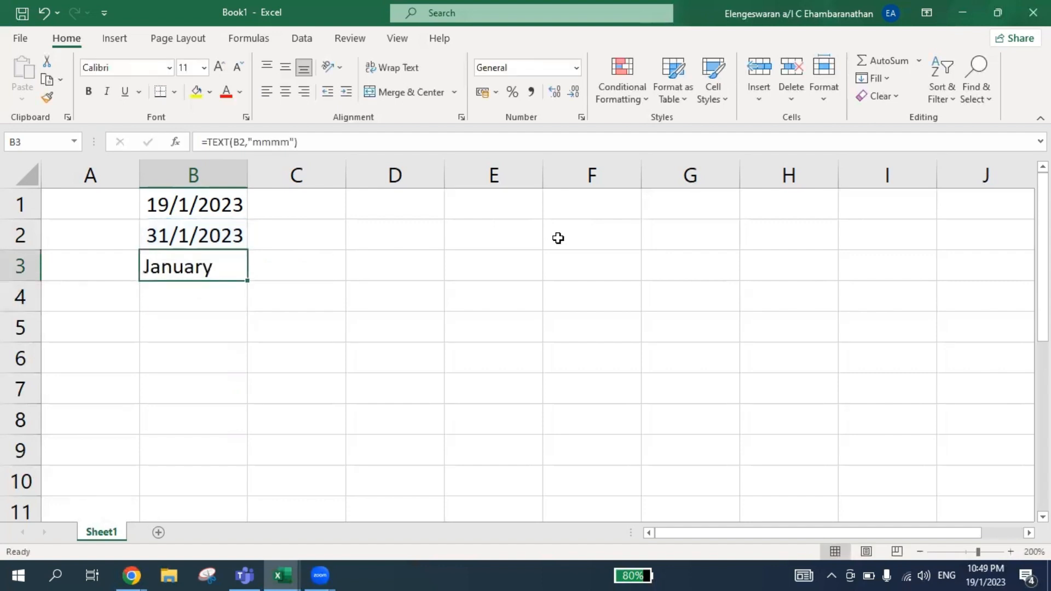
key(F2)
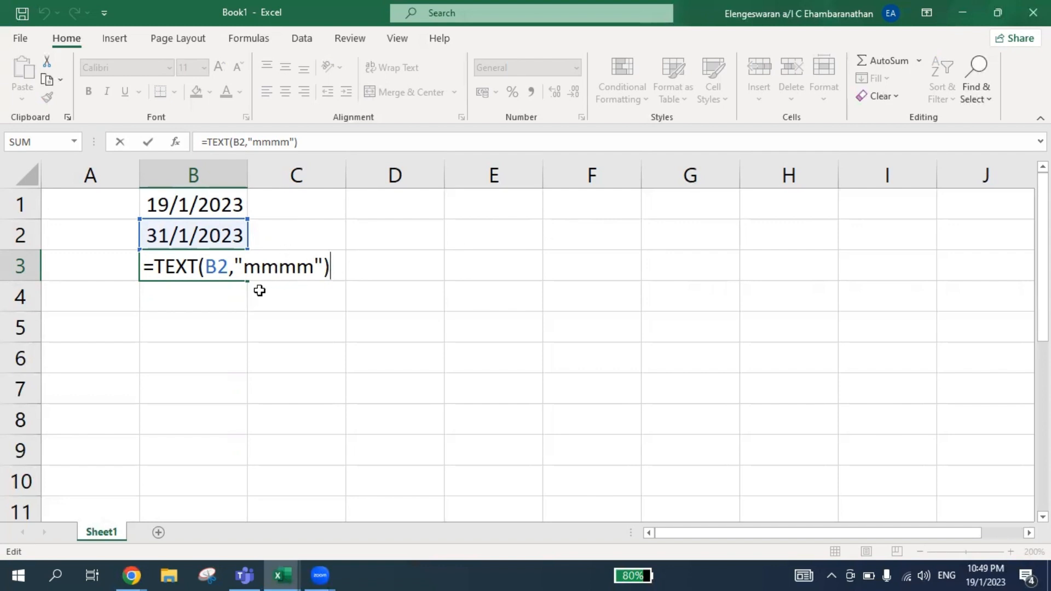
click(309, 272)
key(BackSpace)
key(BackSpace)
key(BackSpace)
key(BackSpace)
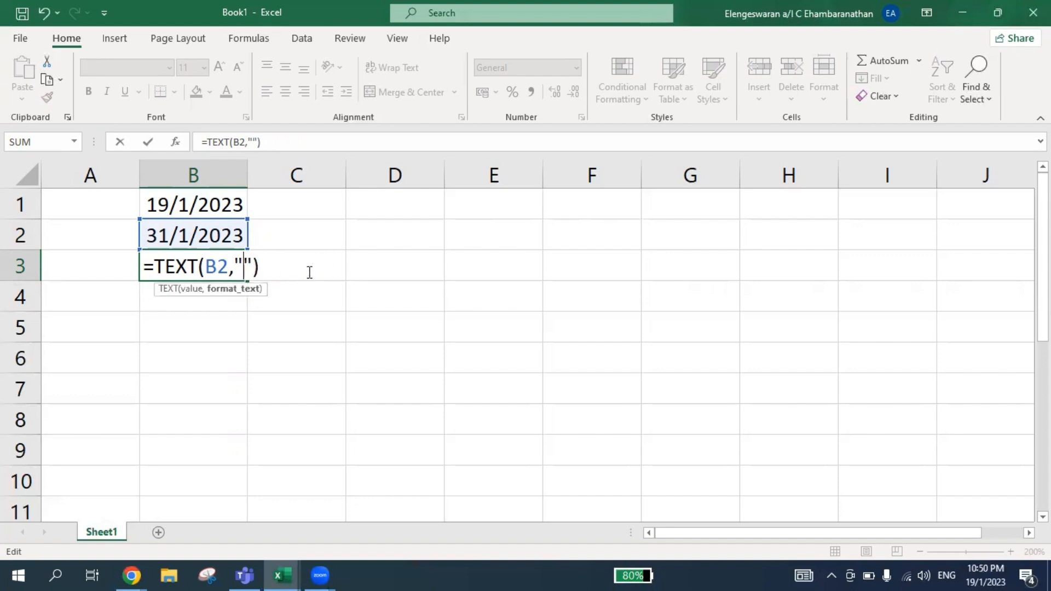
text(dddd)
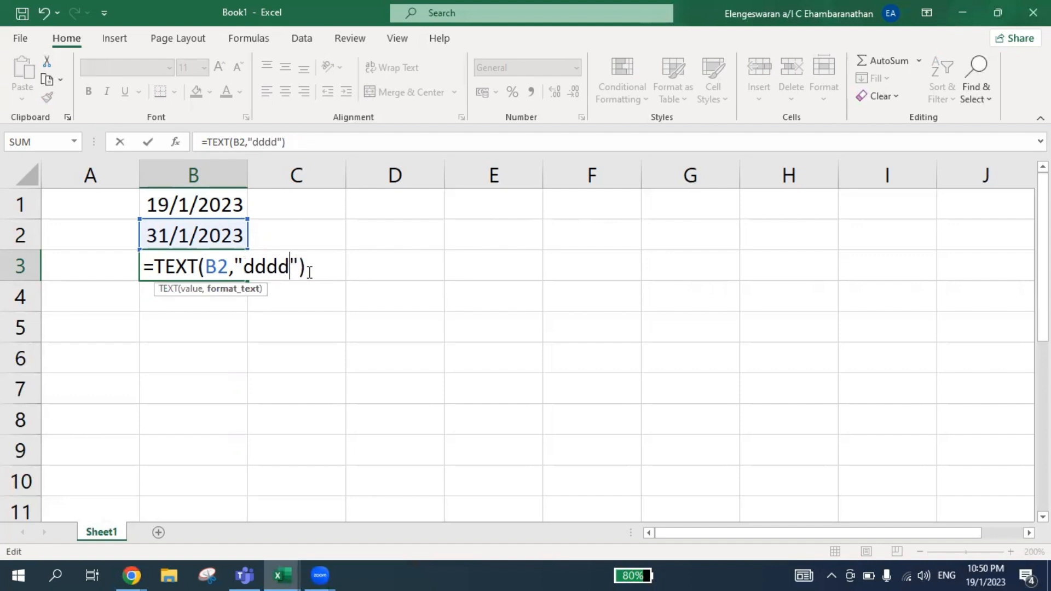
key(Return)
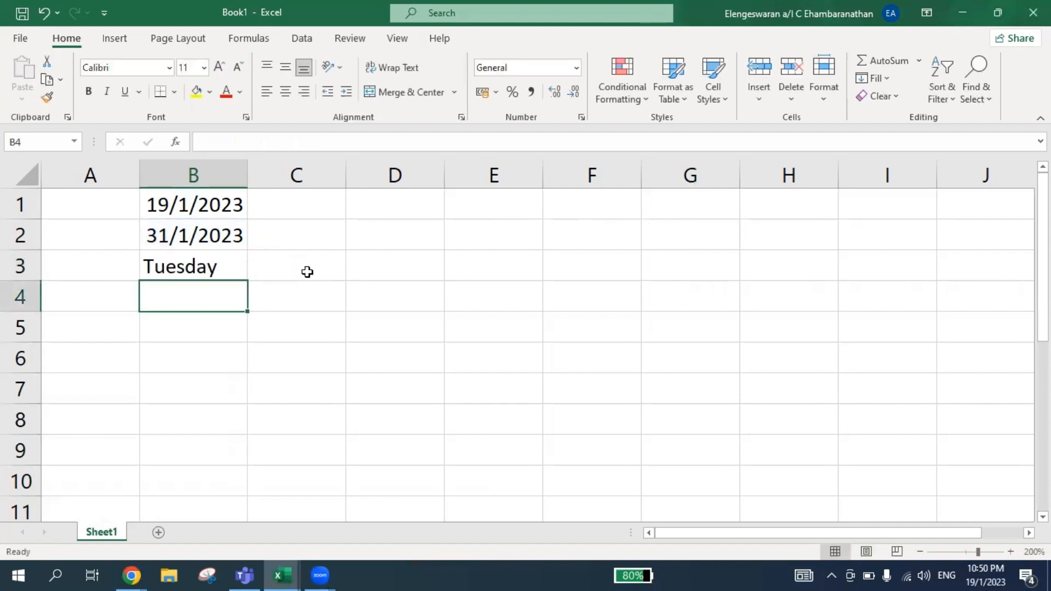
Replace the format code in B3's TEXT formula with "mmmm" to return the full month name.
key(Up)
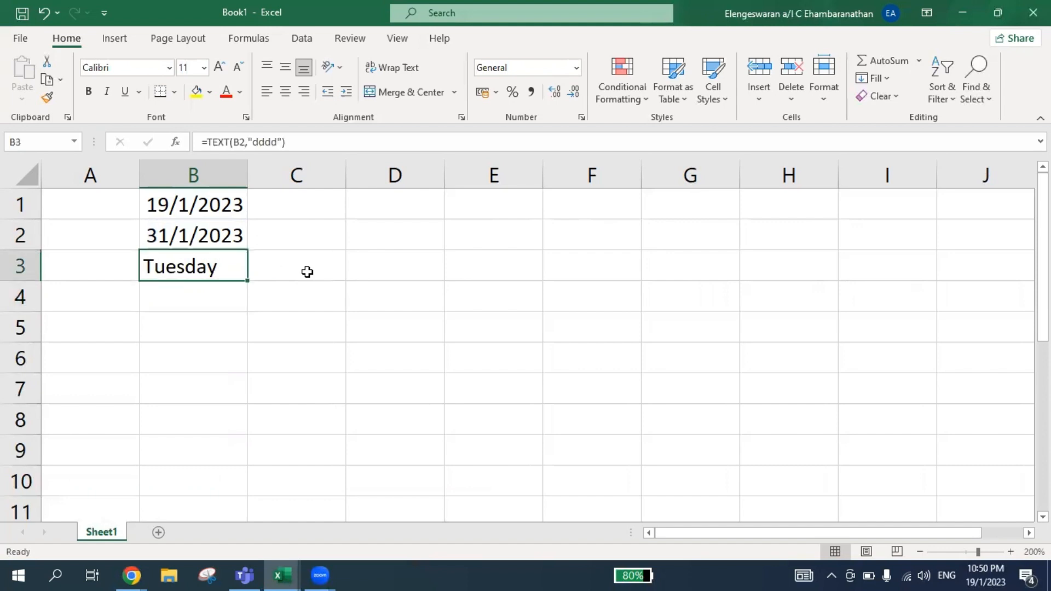
key(F2)
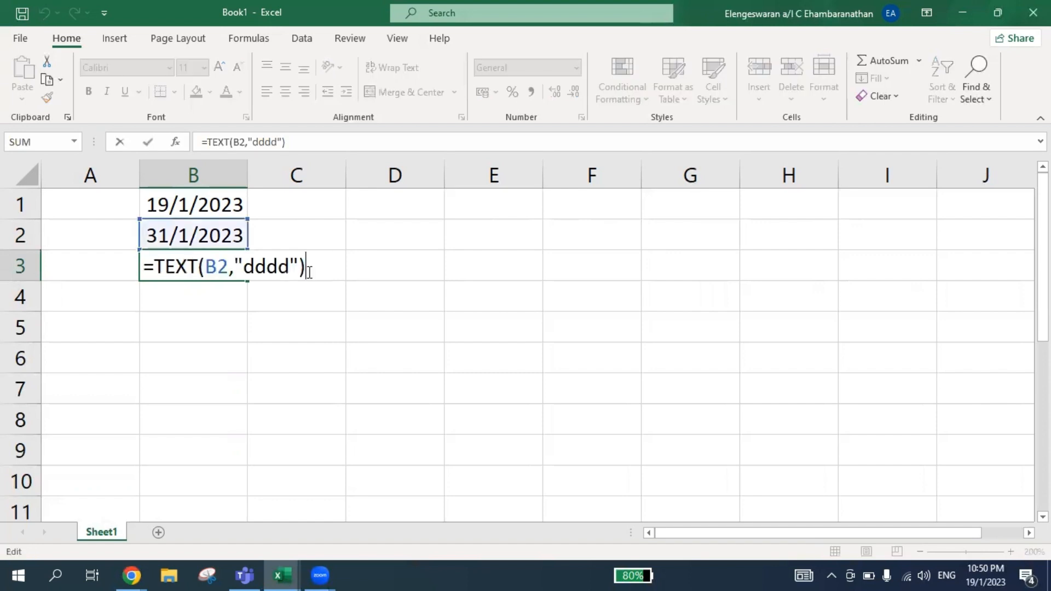
key(Left)
key(Left)
key(BackSpace)
key(BackSpace)
key(BackSpace)
key(BackSpace)
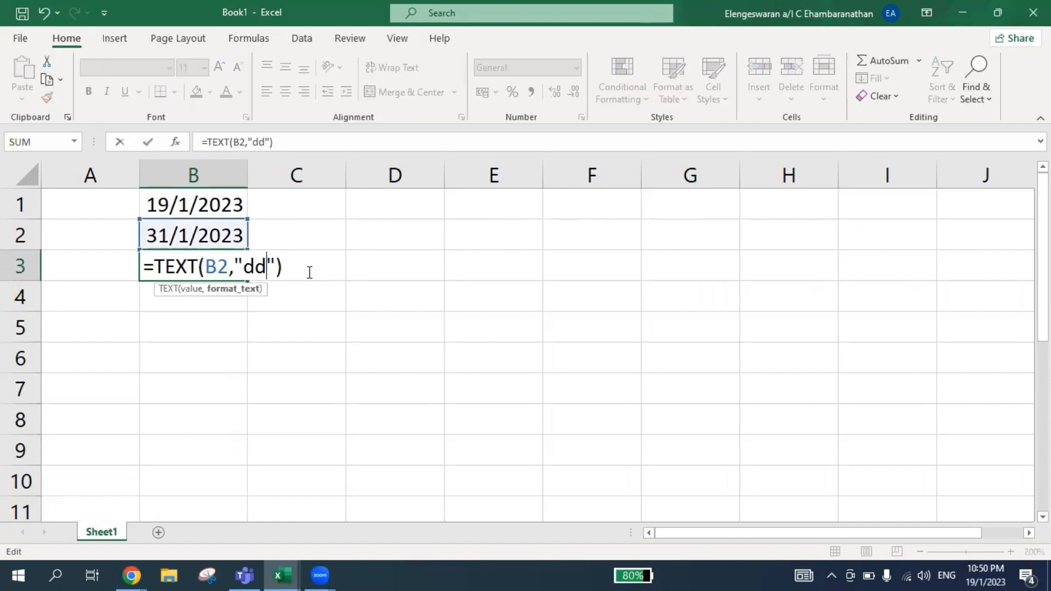
text(mm)
text(mm)
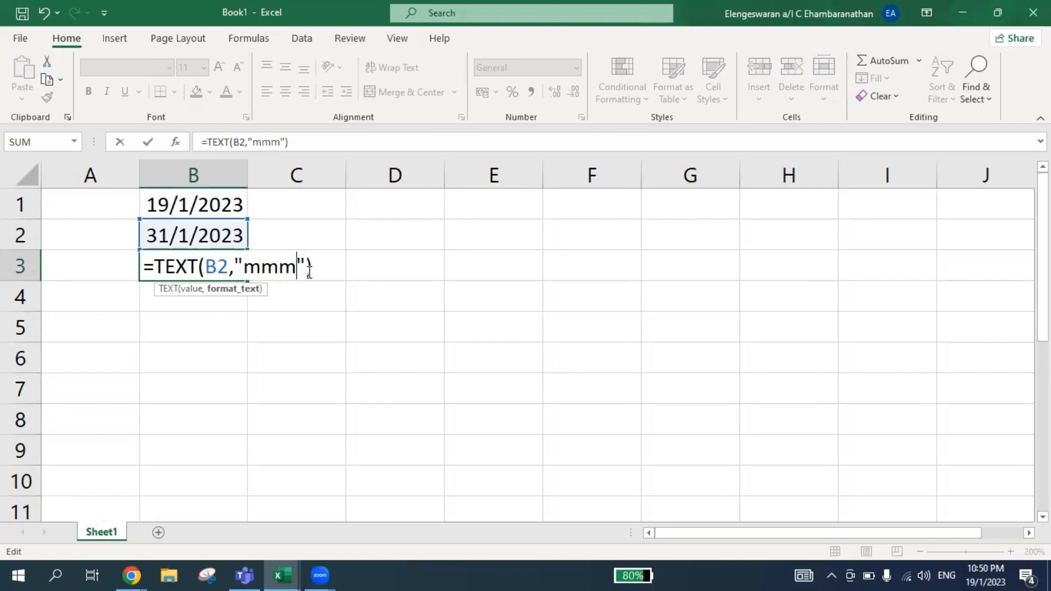
key(Return)
Shorten the format code in B3's TEXT formula to "mmm" for the abbreviated month name.
key(Up)
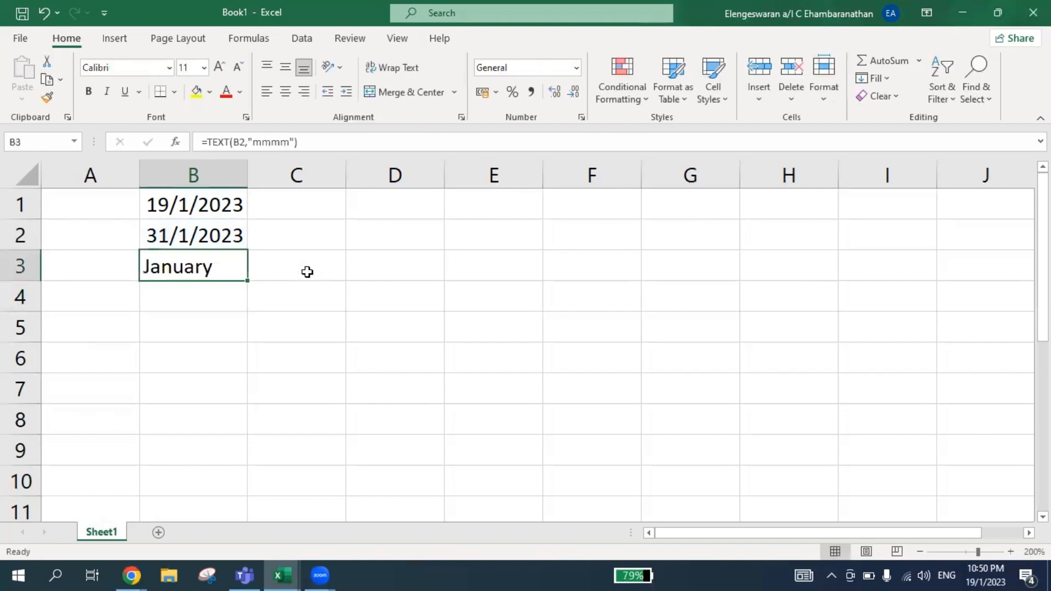
key(F2)
key(Left)
key(Left)
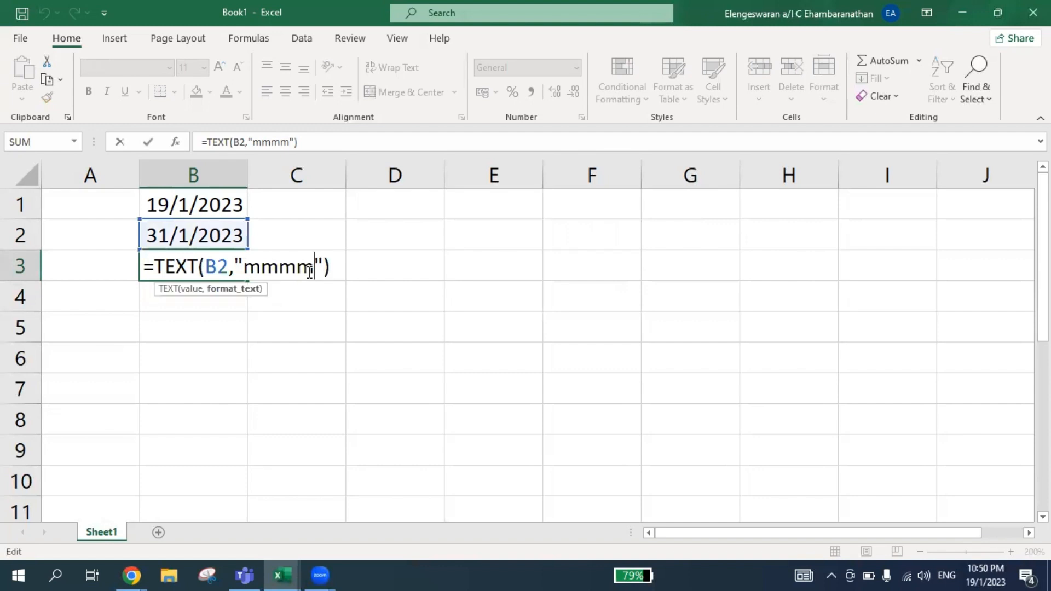
key(BackSpace)
key(Return)
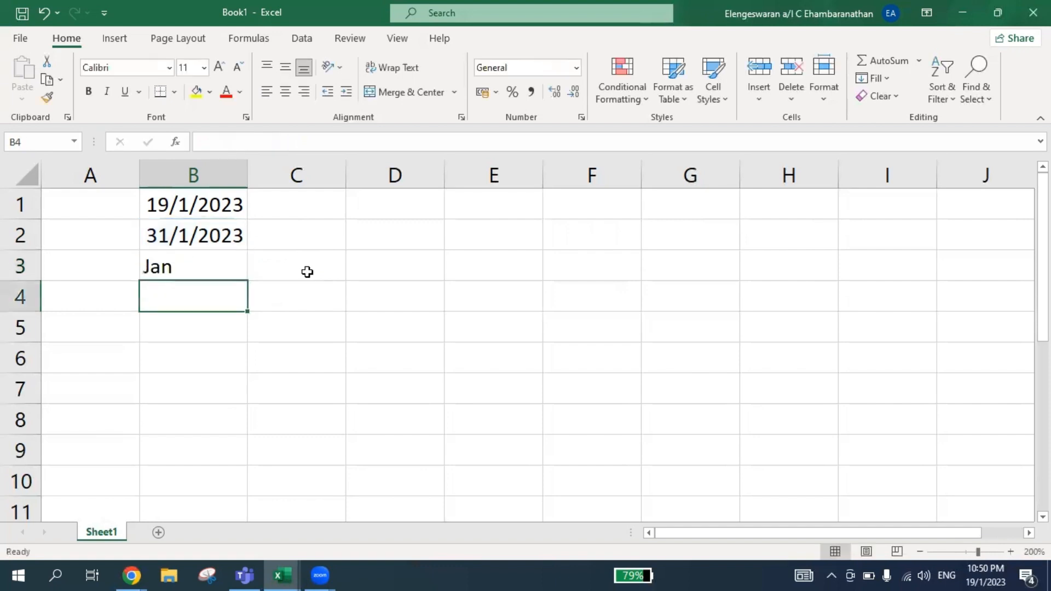
Shorten the format code in B3's TEXT formula to "mm" for the two-digit month number.
key(Up)
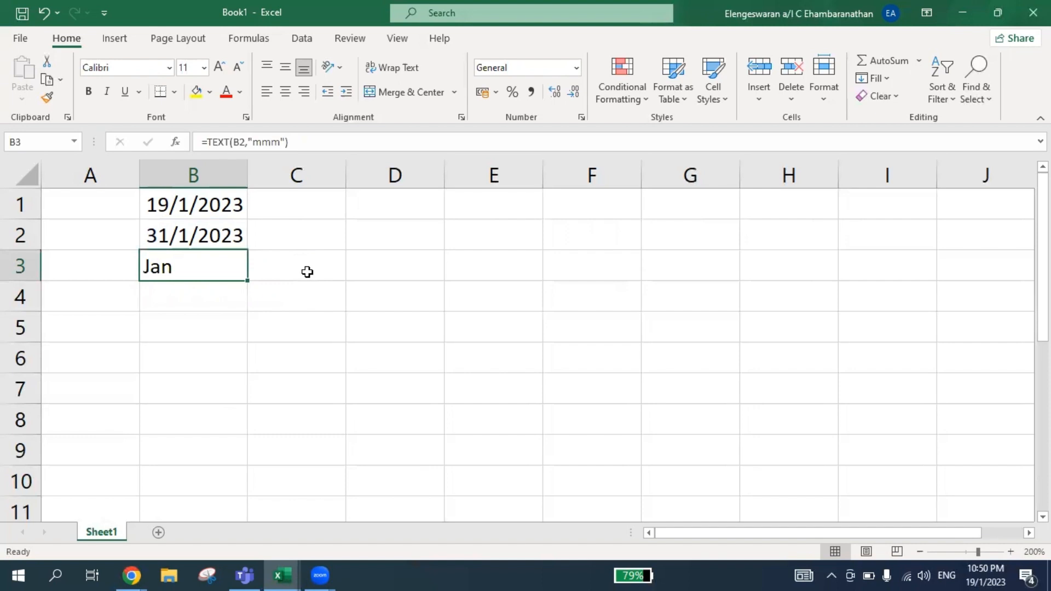
key(F2)
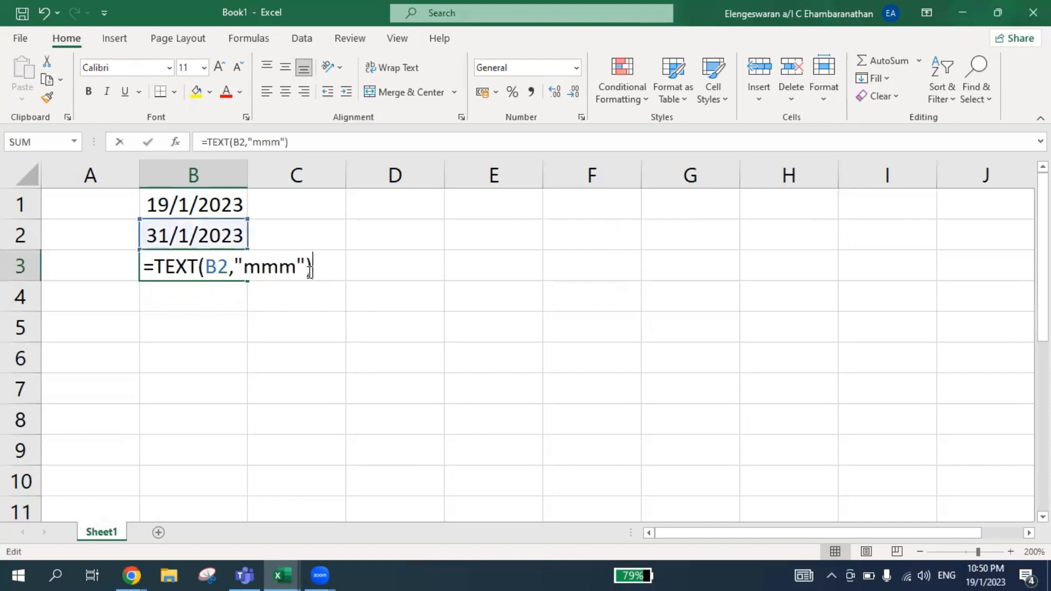
key(Left)
key(Left)
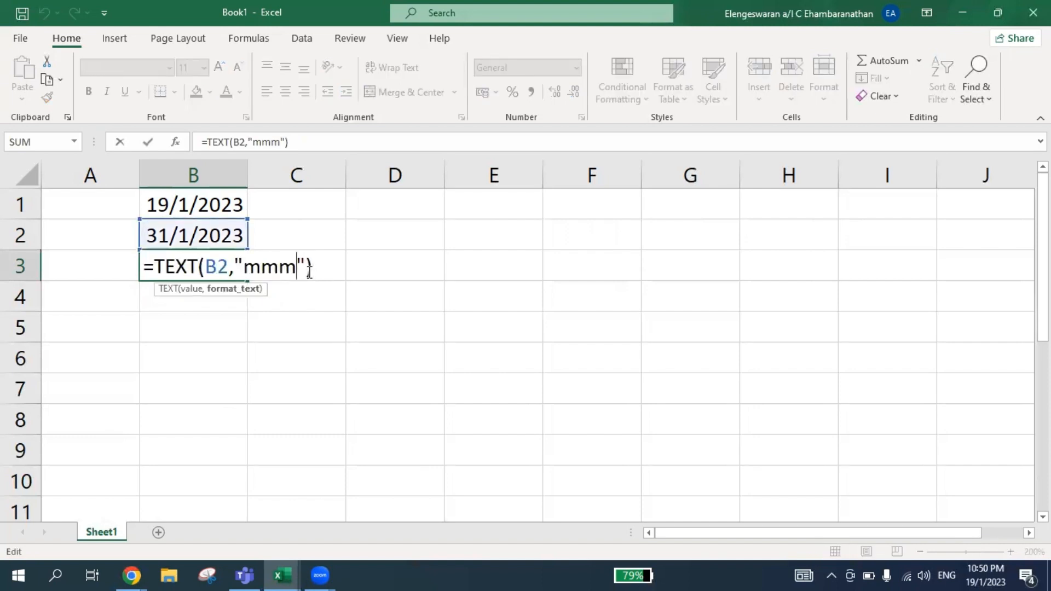
key(BackSpace)
key(Return)
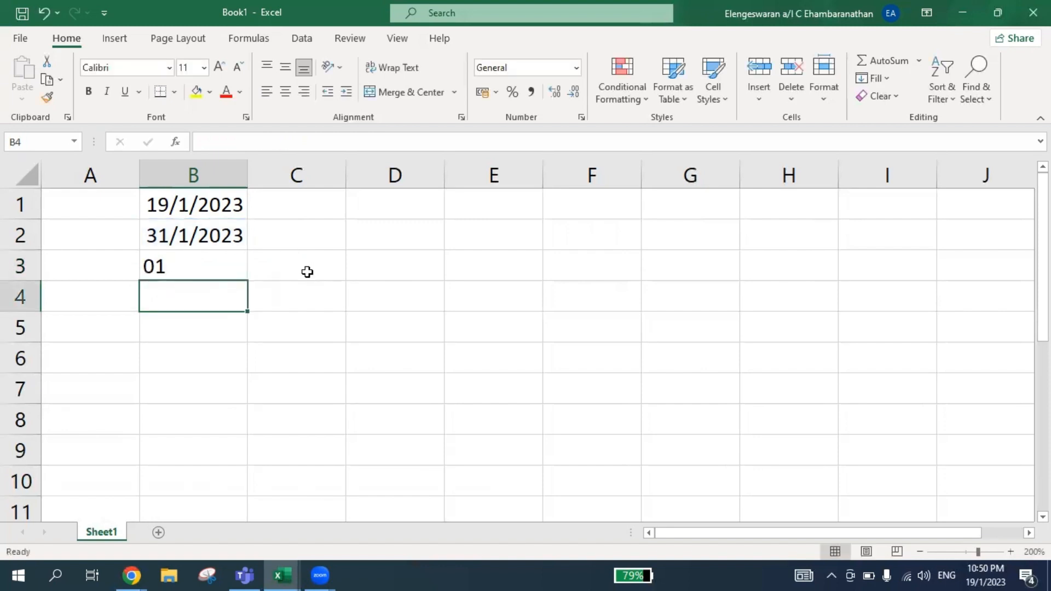
Set B3's formula back to =TEXT(B2,"mmmm") so it returns the full month name.
key(Up)
key(Up)
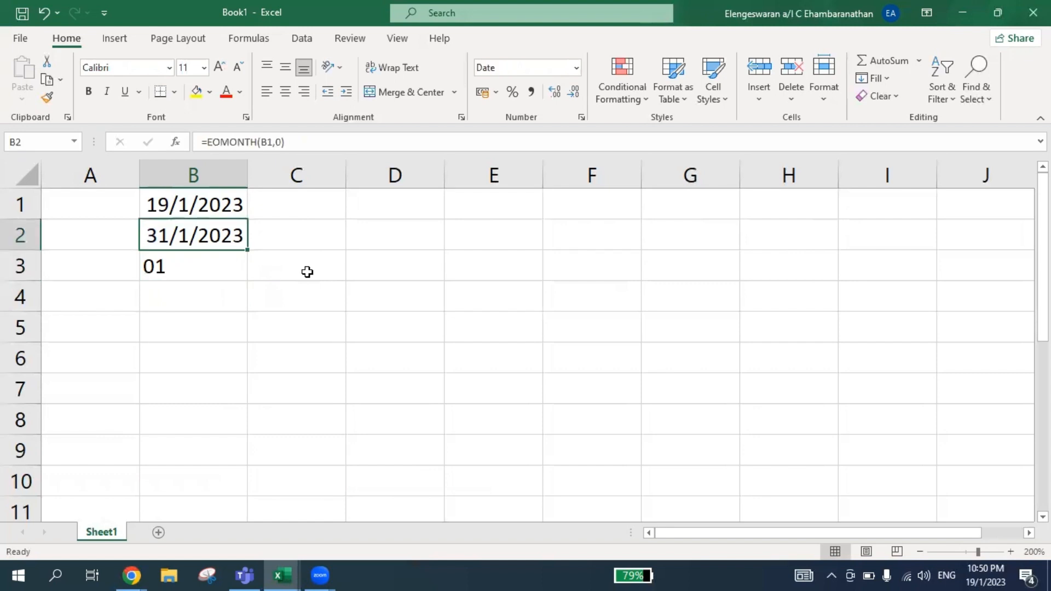
key(Down)
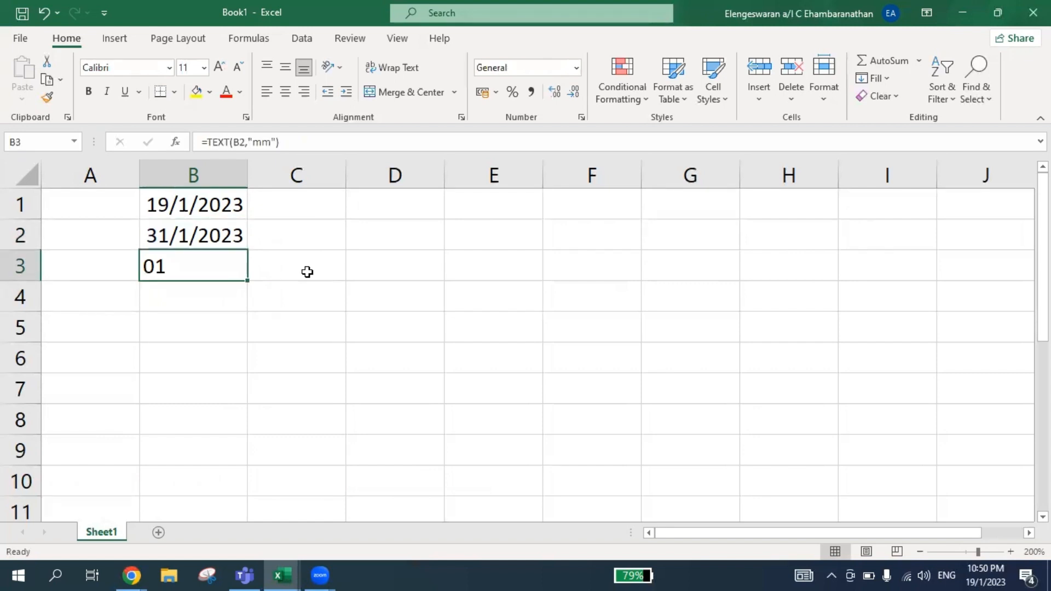
key(F2)
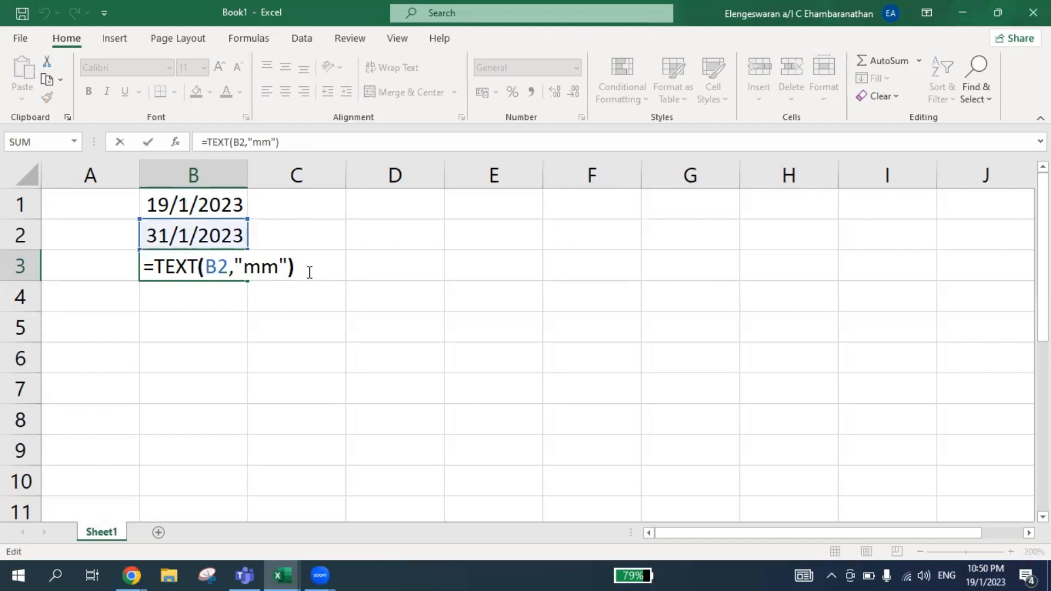
key(Left)
key(Left)
text(mmm)
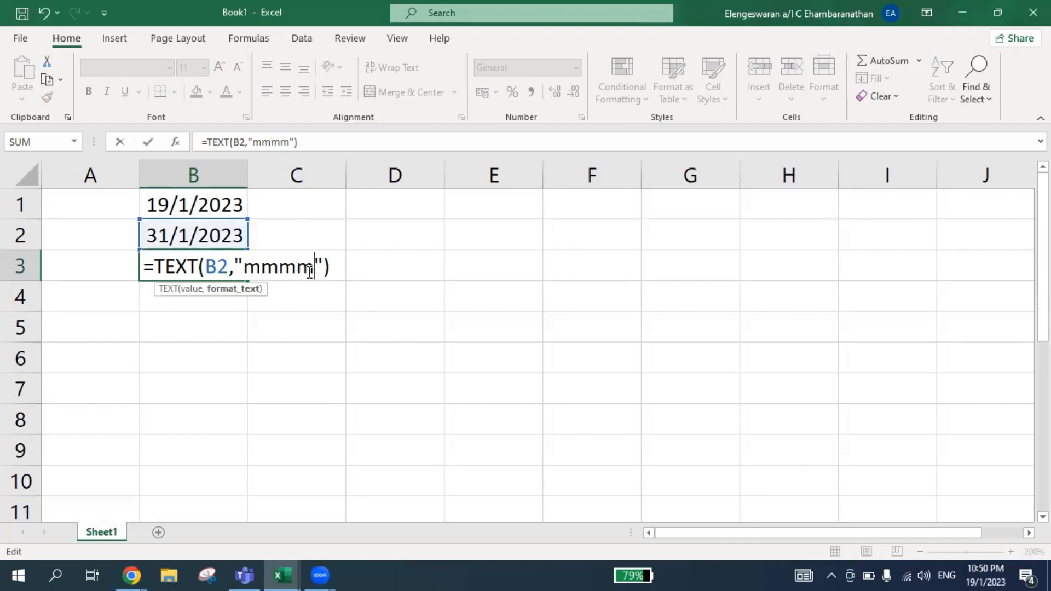
key(Return)
key(Up)
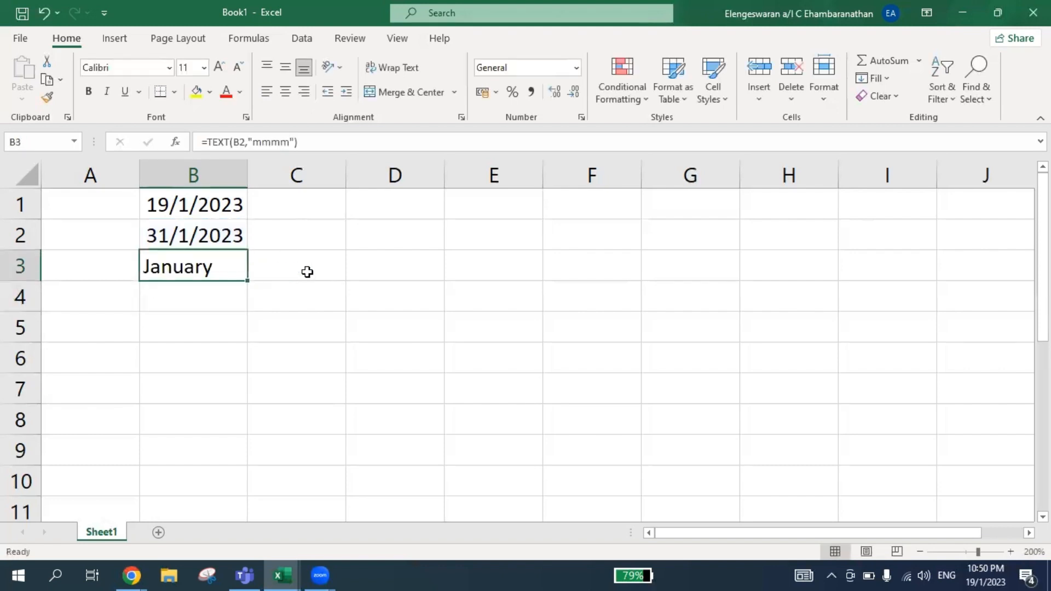
Enter =YEAR(B2) in cell B4 to extract the year from the date in B2.
key(Down)
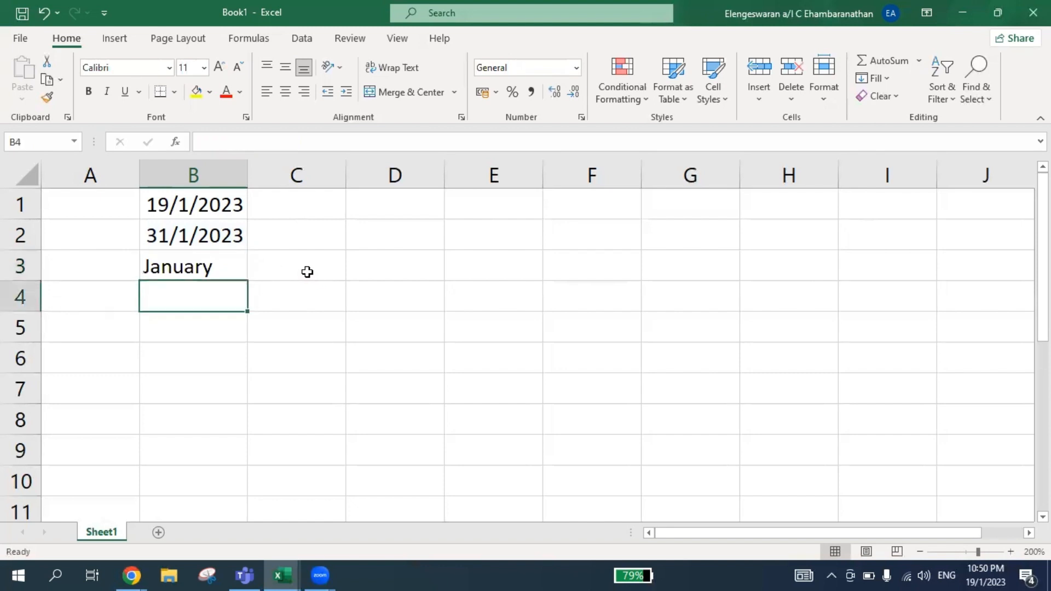
text(=)
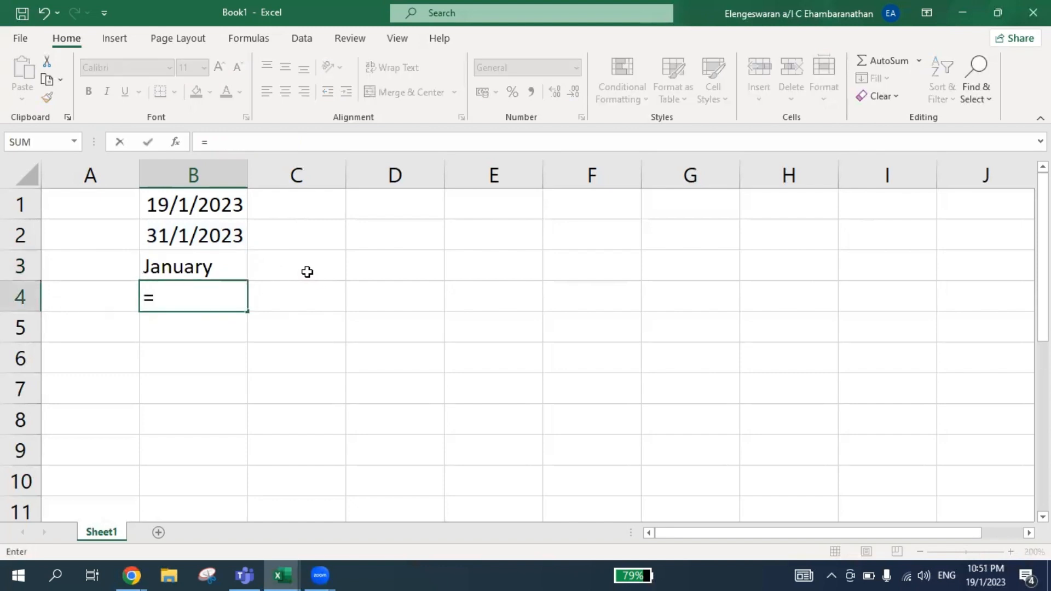
text(year()
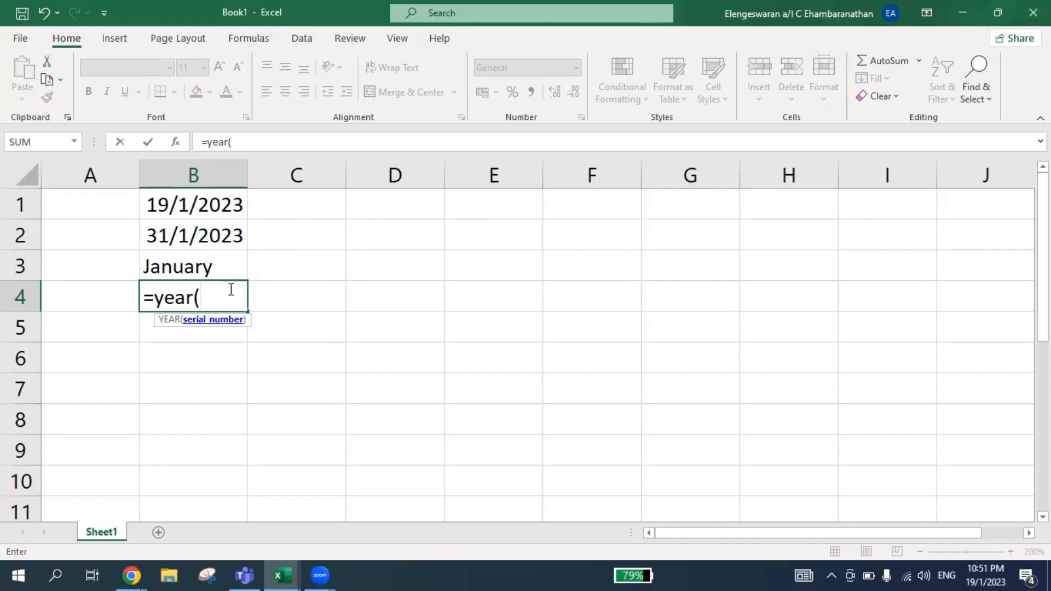
click(208, 235)
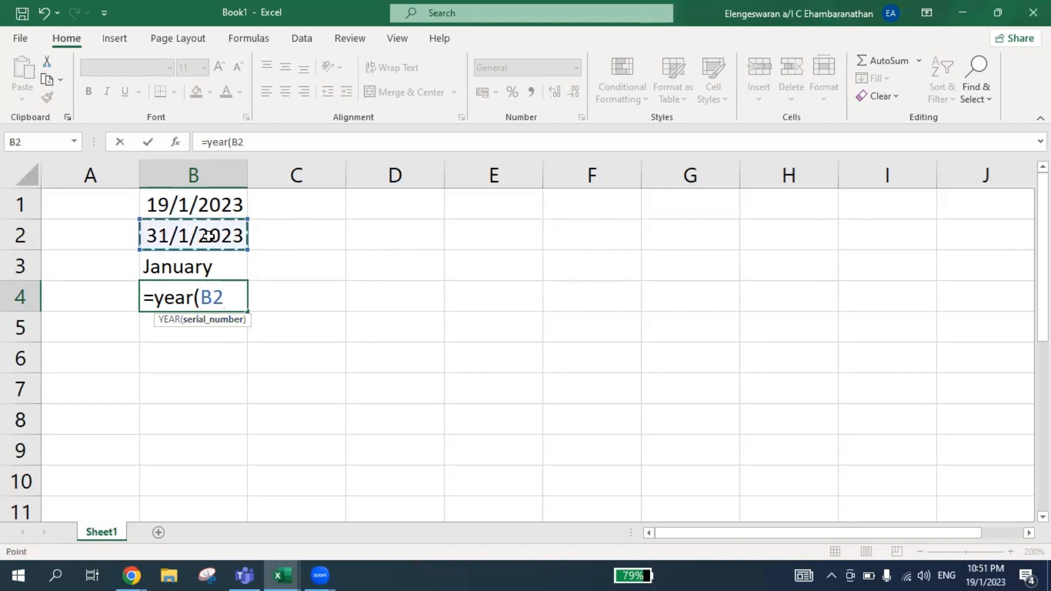
text())
key(Return)
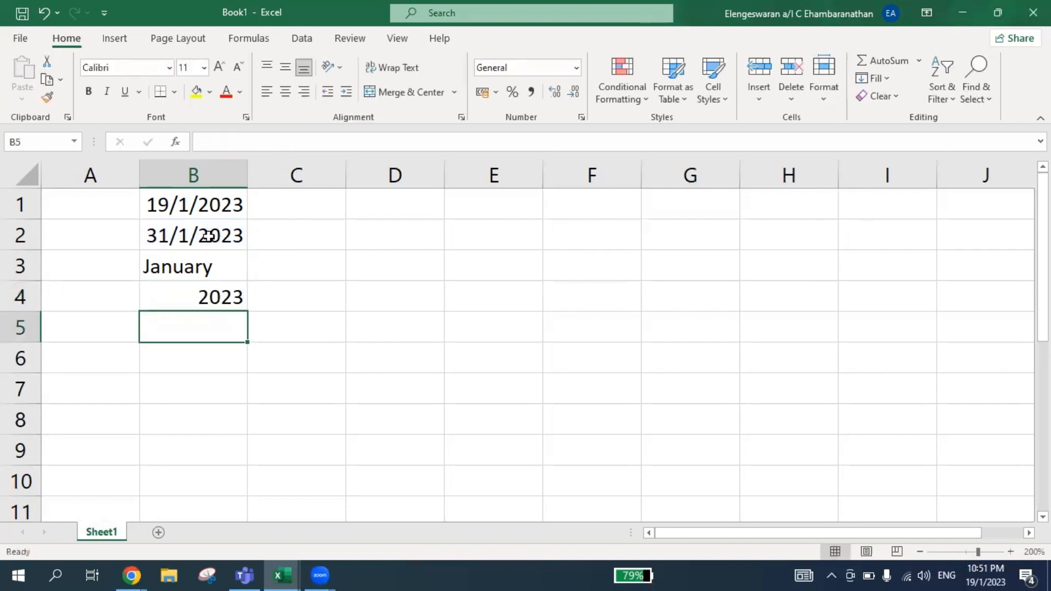
Review the formulas in cells B1 through B4 one by one.
key(Up)
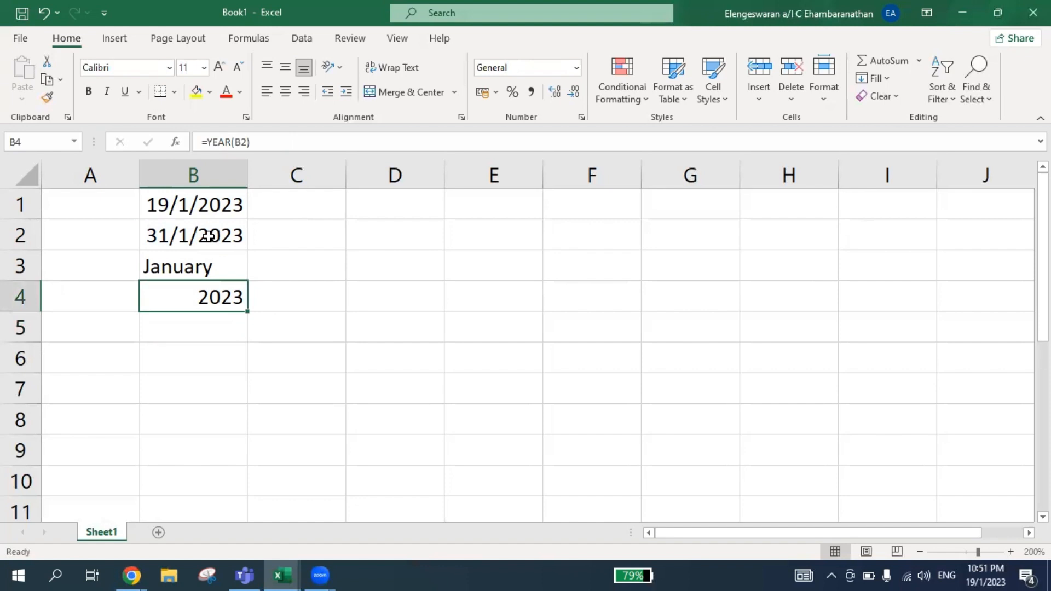
key(Up)
key(Up)
key(Up)
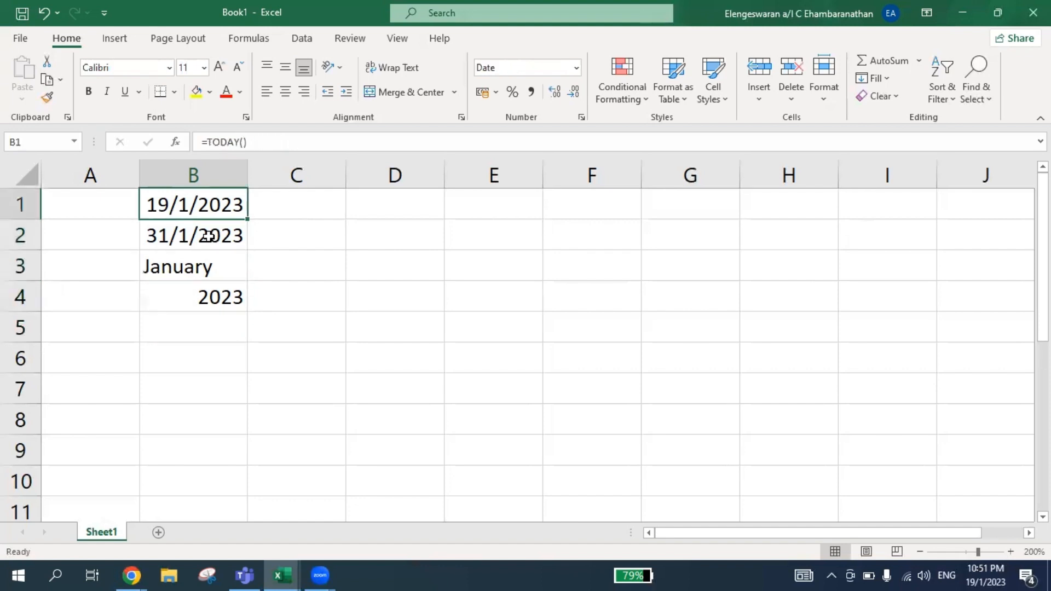
key(Down)
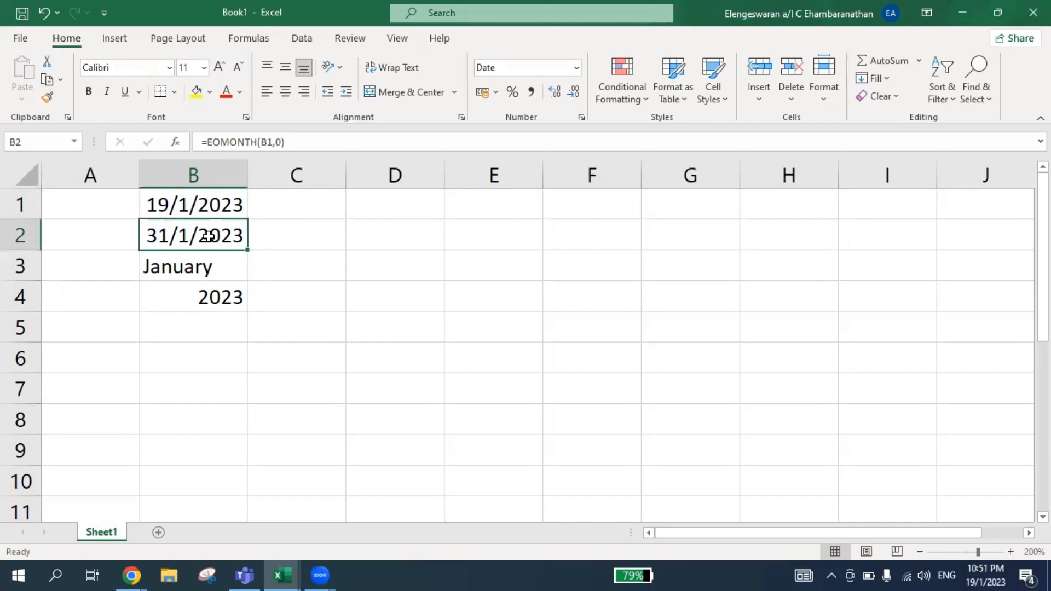
key(Down)
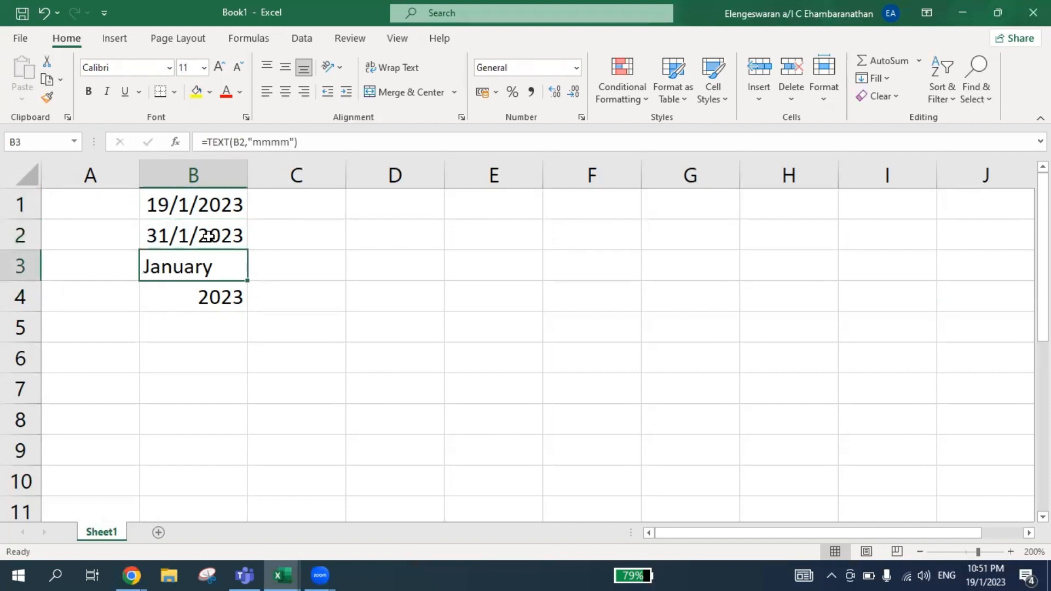
key(Down)
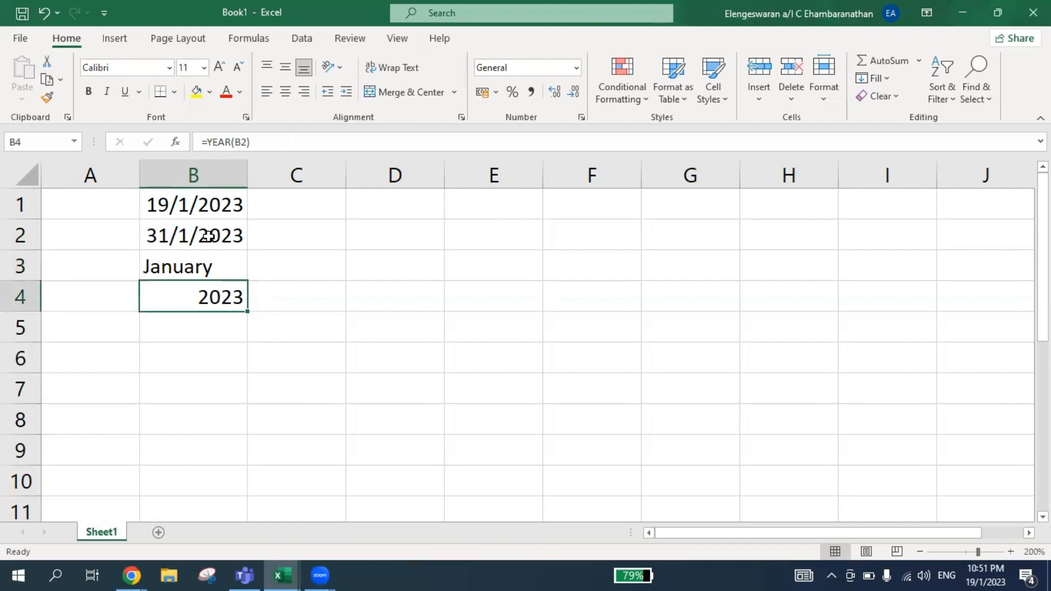
Enter =B2+1 in cell C1 to return the day after the month-end date in B2.
click(297, 203)
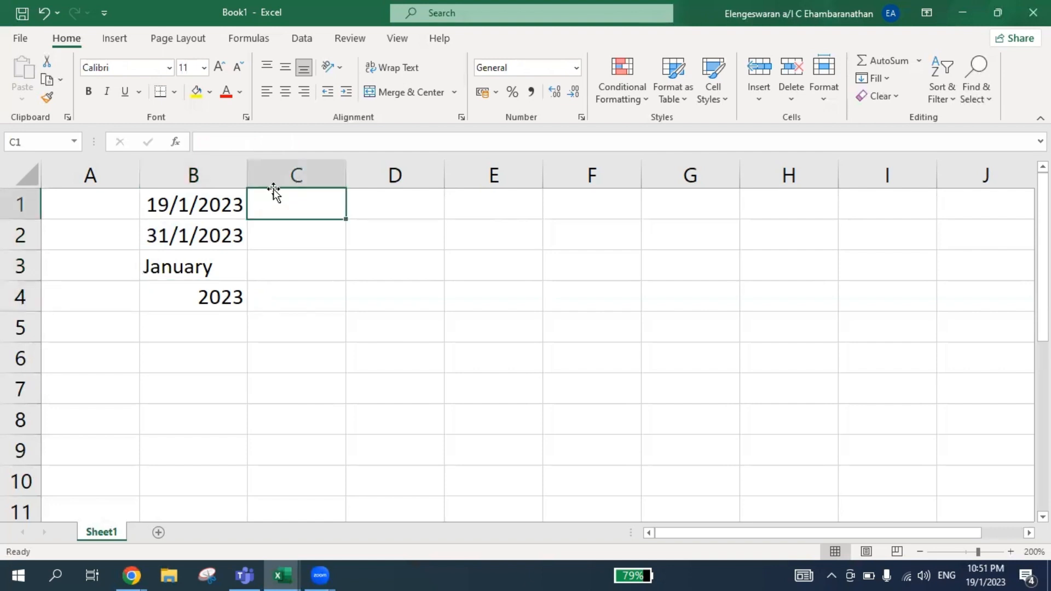
text(=)
key(Left)
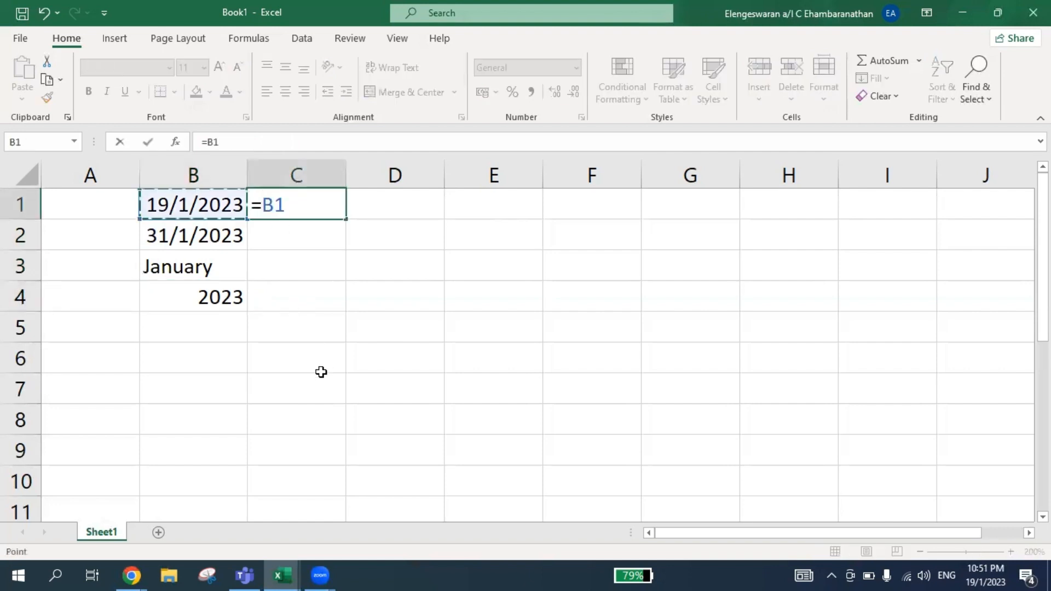
key(Down)
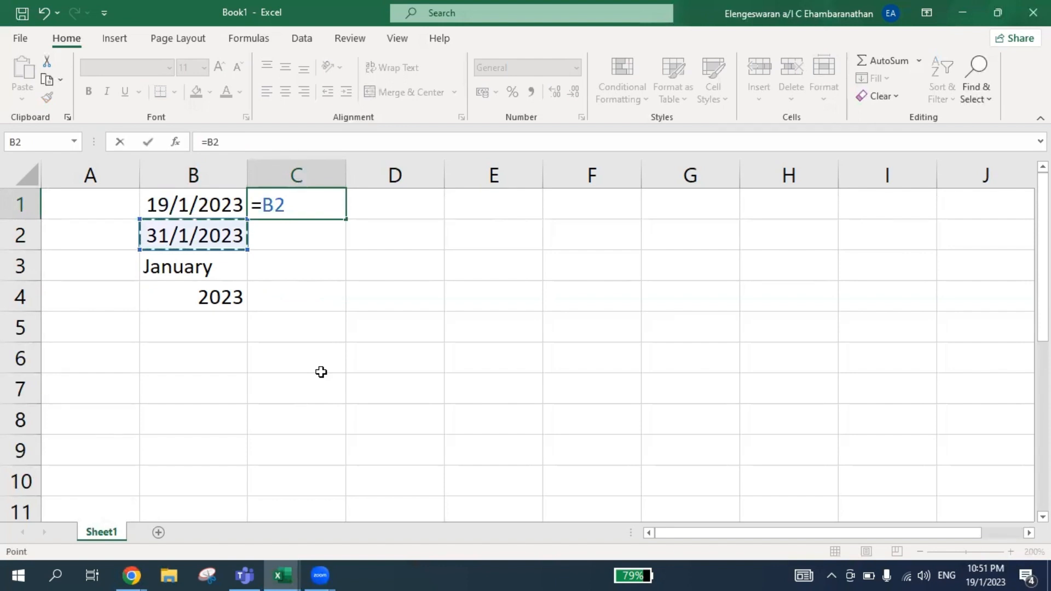
text(+1)
key(Return)
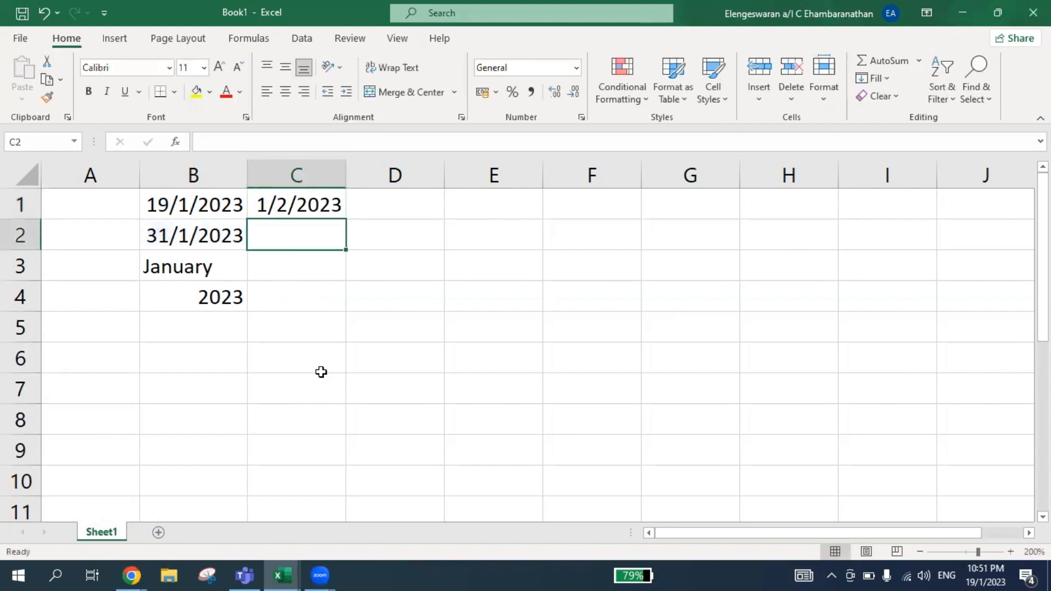
key(Up)
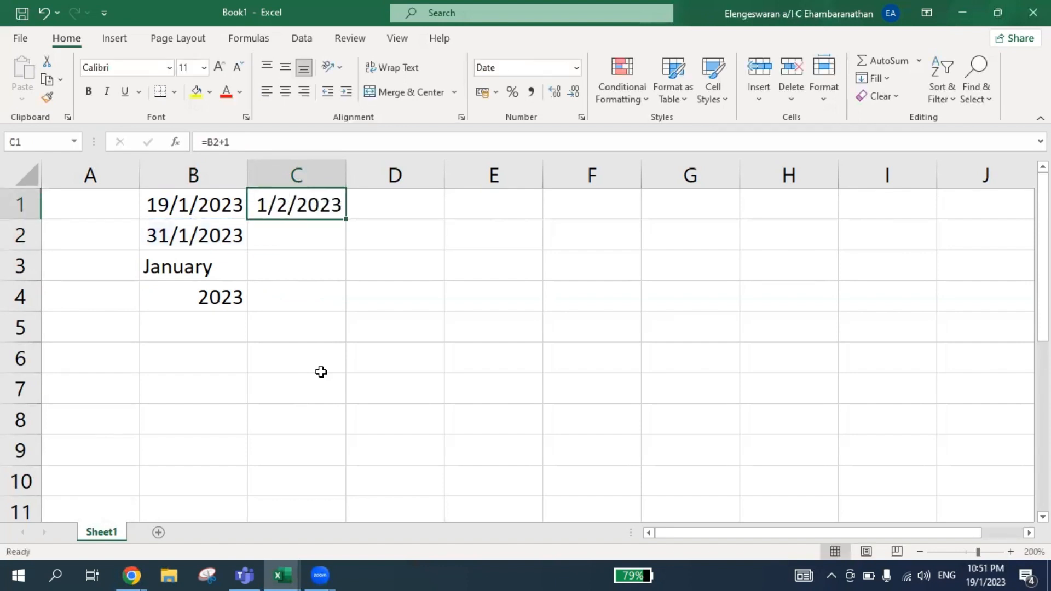
Select the empty cells C2:C4 beside the formulas, and enter the note "Ctrl R" in cell C6.
key(Down)
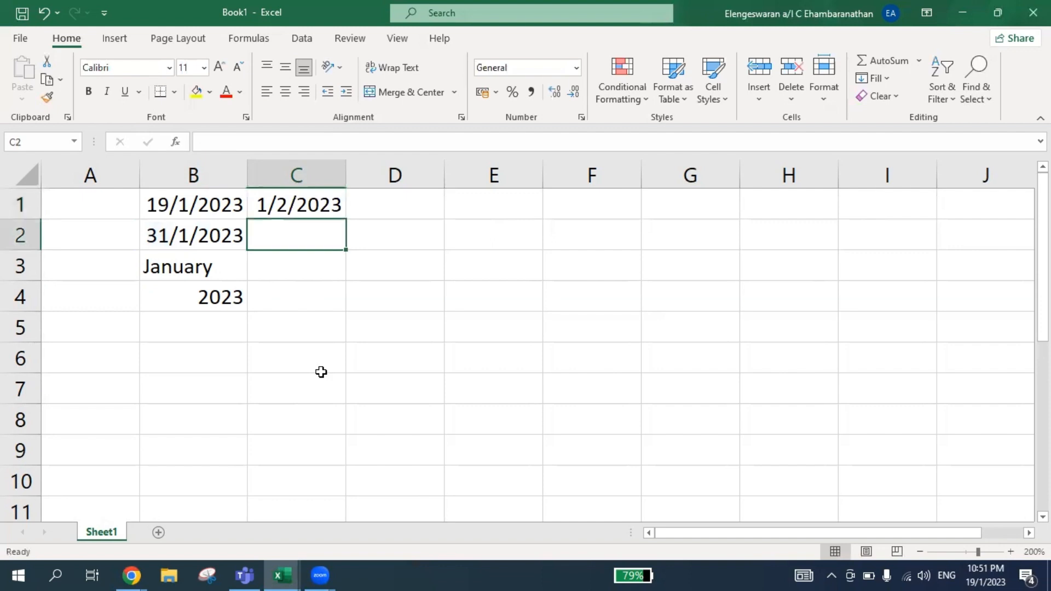
key(shift+Down)
key(shift+Down)
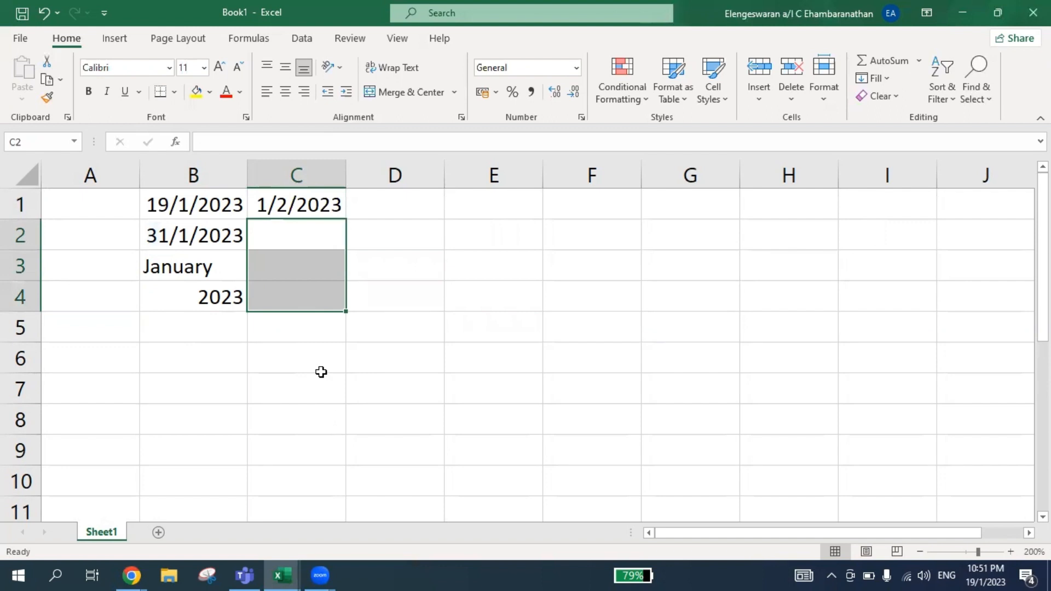
click(307, 368)
text(Ct)
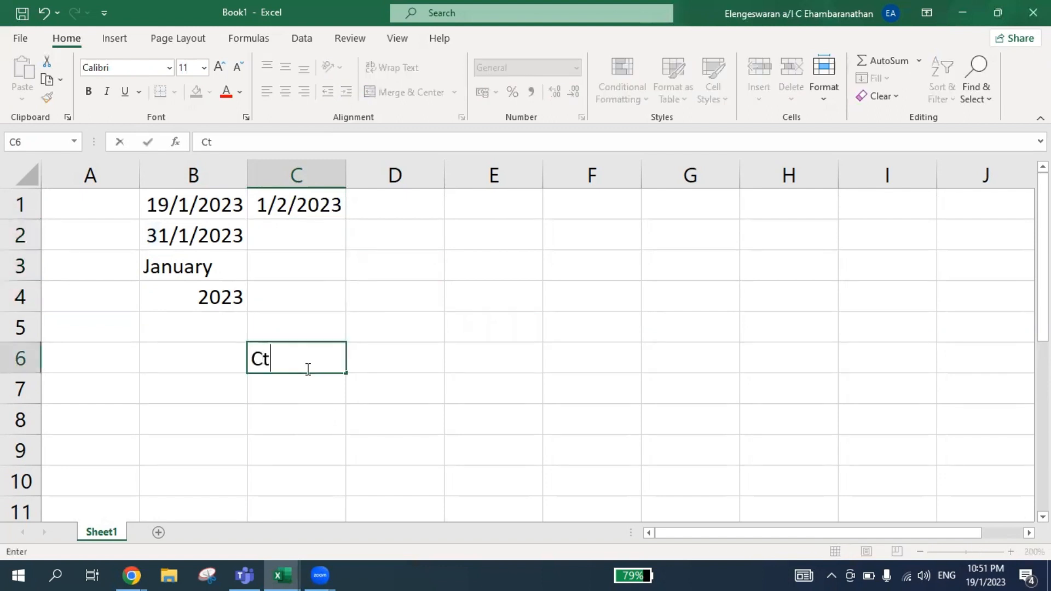
text(rl R)
key(Return)
key(Right)
key(Up)
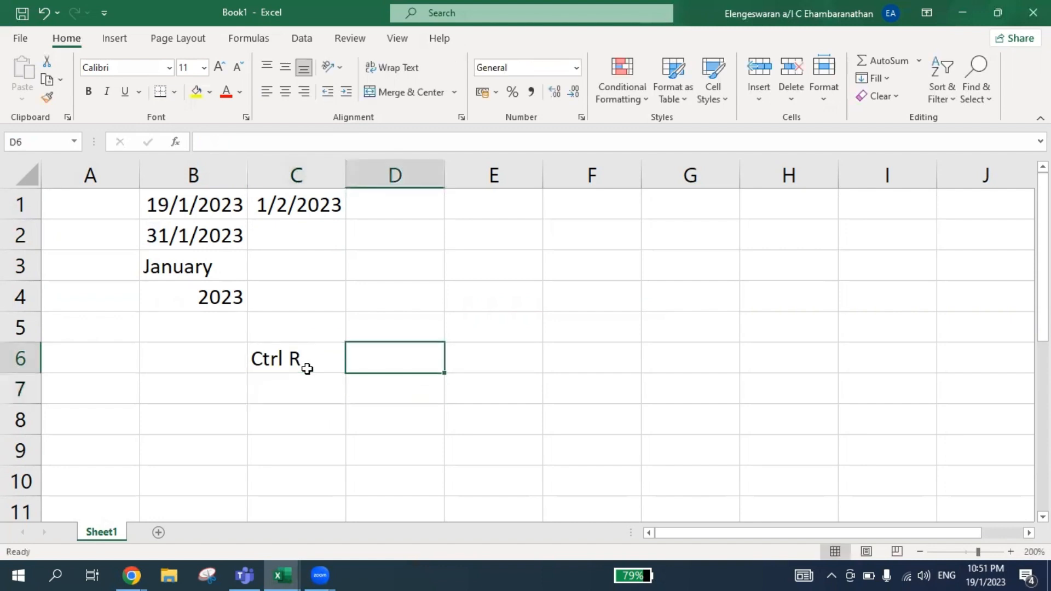
Enter the note "COPY RIGHT" in cell D6, beside the "Ctrl R" note.
text(COPY RIGH)
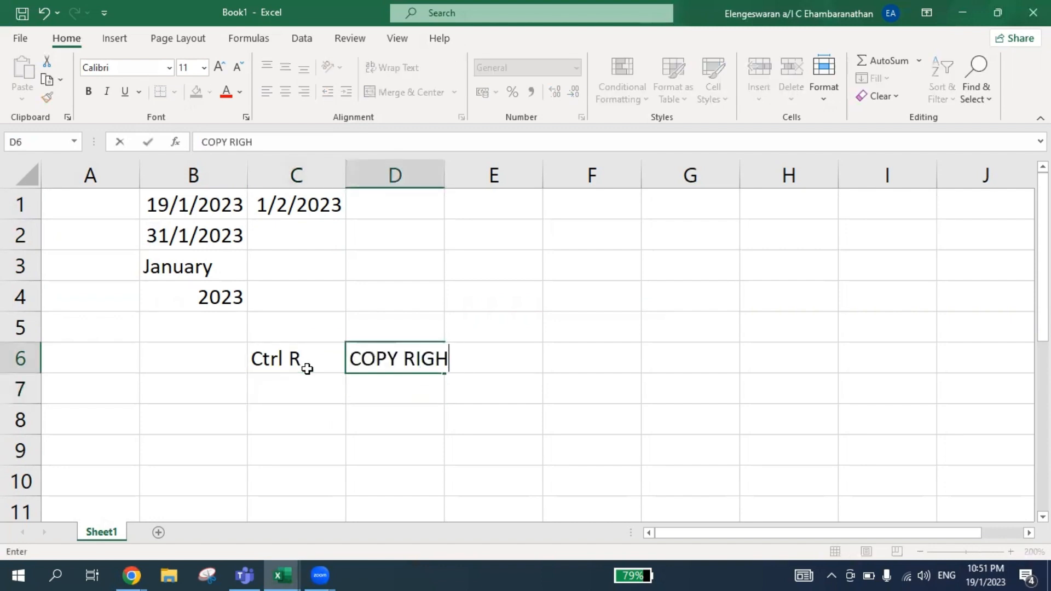
text(T)
key(Return)
Enter the explanation "Copy data from left to right" in cell D7.
text(Copy le)
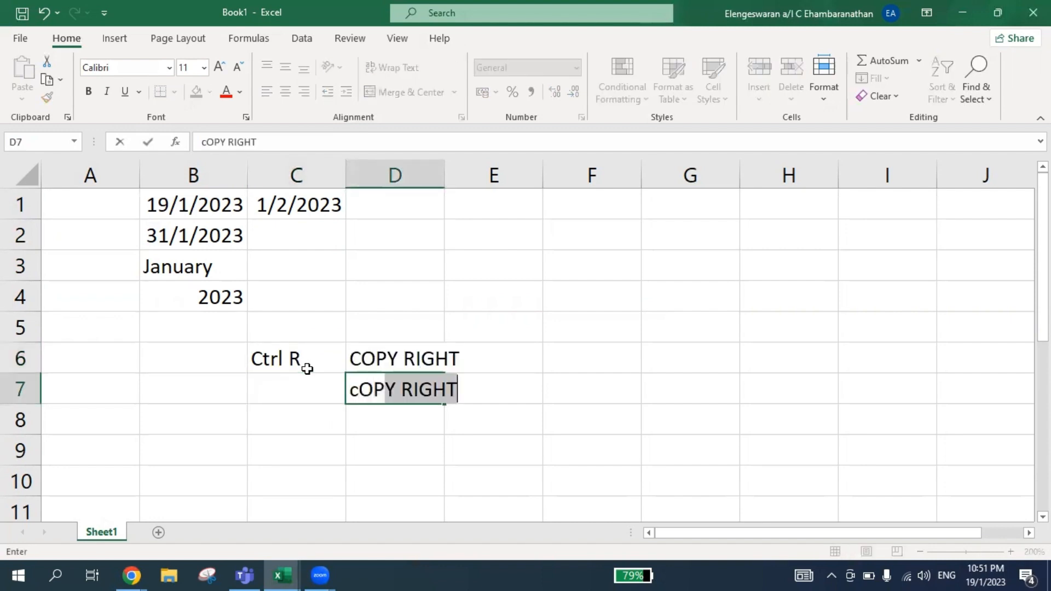
text(ft data)
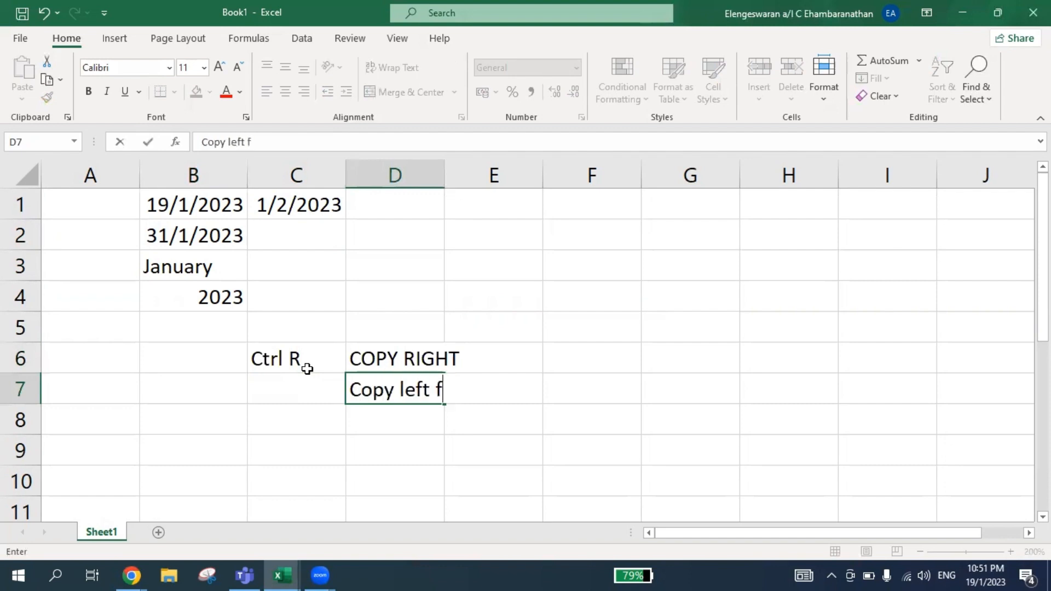
key(BackSpace)
key(BackSpace)
key(BackSpace)
key(BackSpace)
key(BackSpace)
key(BackSpace)
key(BackSpace)
key(BackSpace)
key(BackSpace)
text(data)
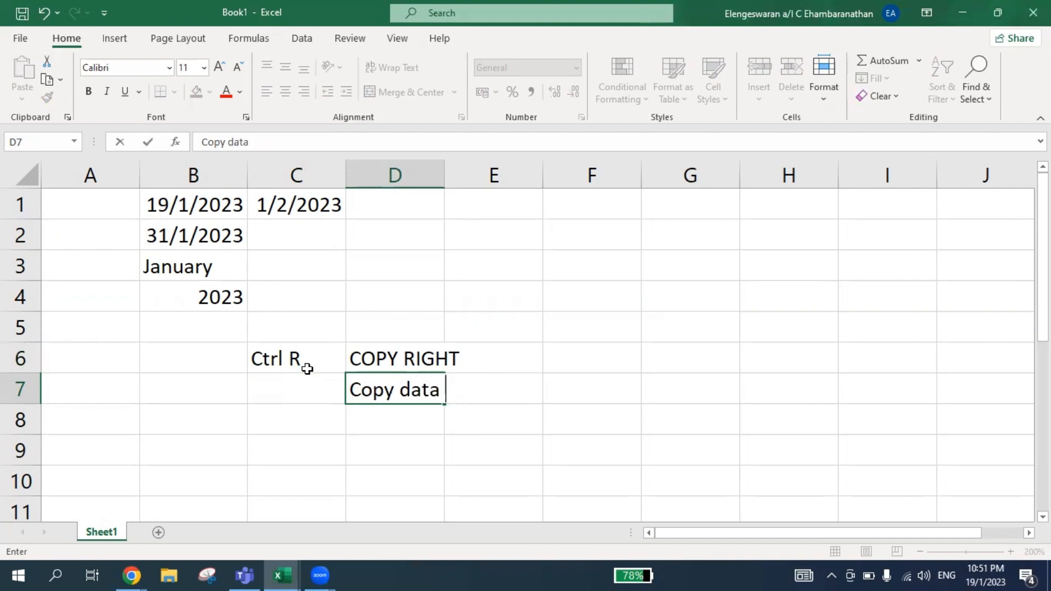
text( from le)
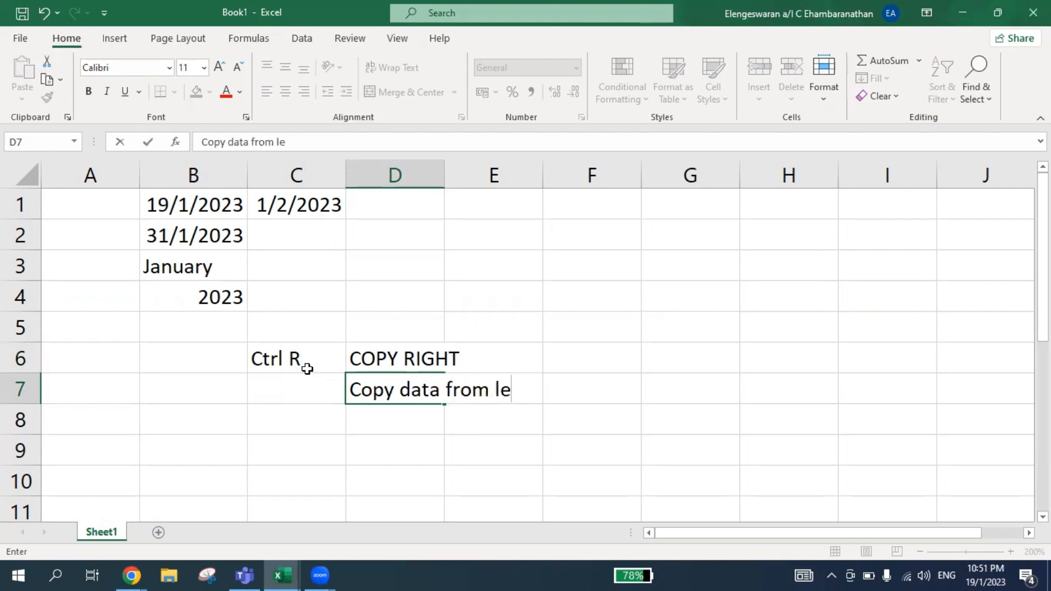
text(ft to right)
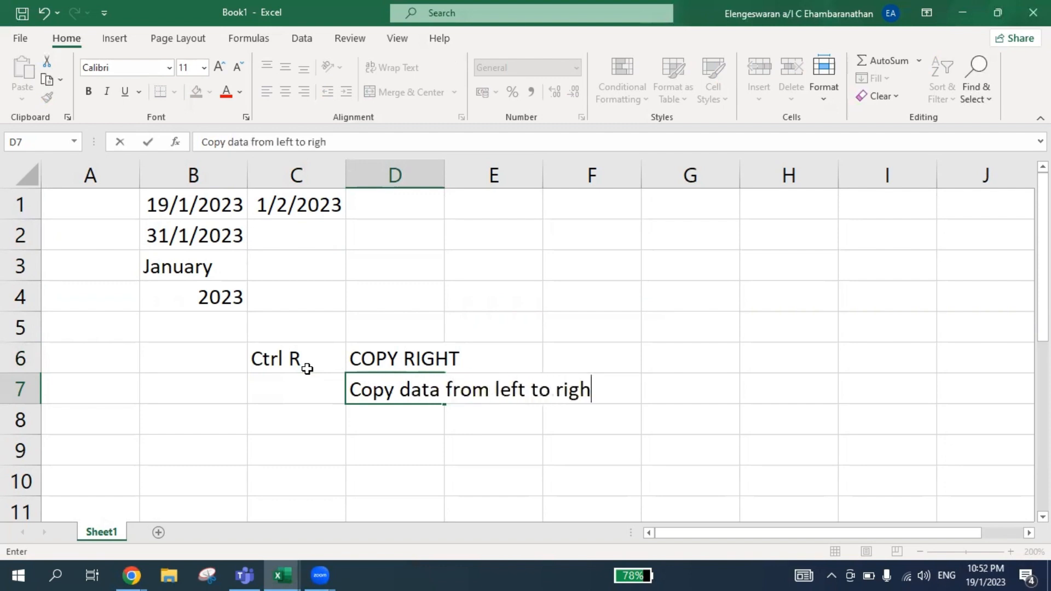
key(Return)
Select C2:C4 and fill the month-end, month name and year formulas right from column B.
key(Up)
key(Up)
key(Left)
key(Up)
key(Up)
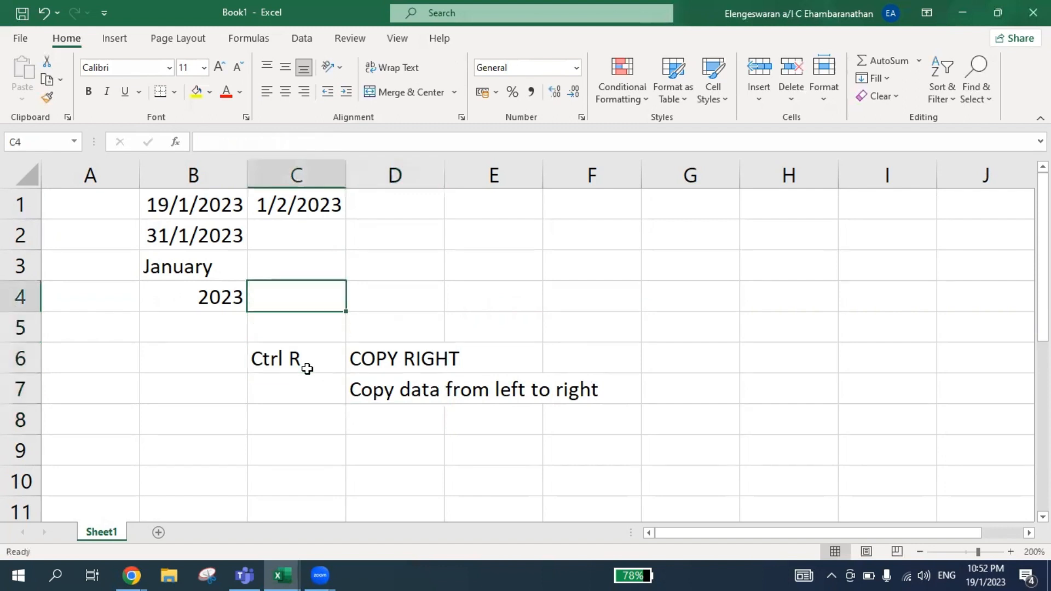
key(shift+Up)
key(shift+Up)
key(shift+Up)
key(shift+Down)
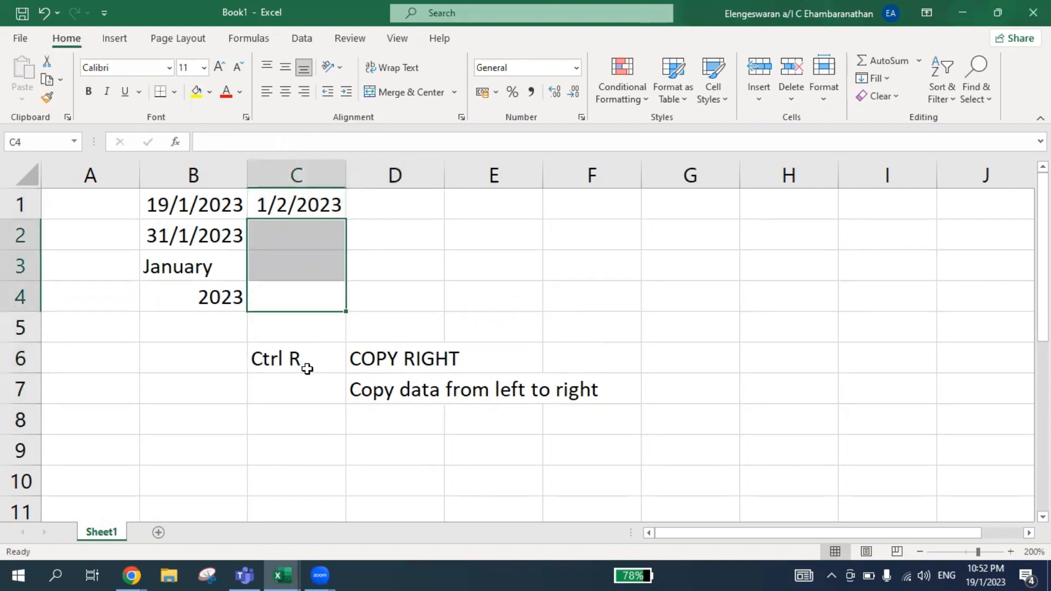
key(ctrl+r)
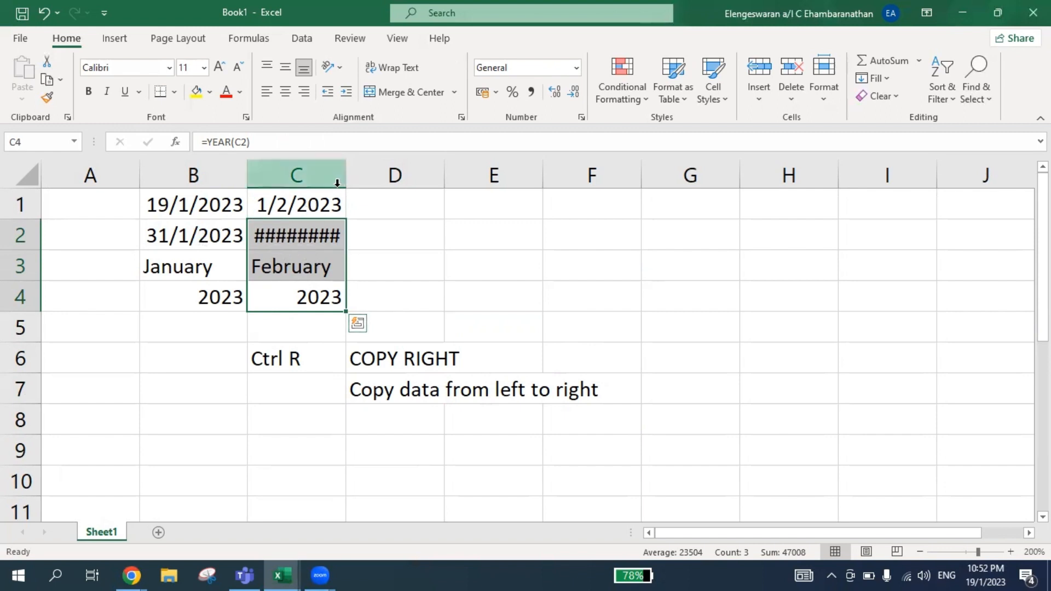
AutoFit column C's width to the selected date cells, and select cell C1.
click(828, 91)
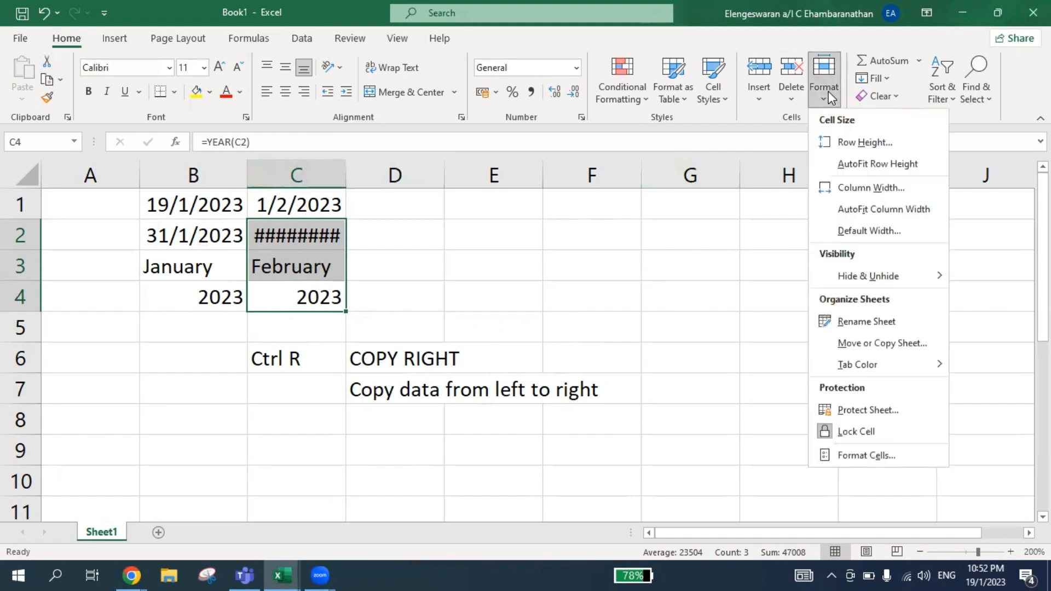
click(867, 208)
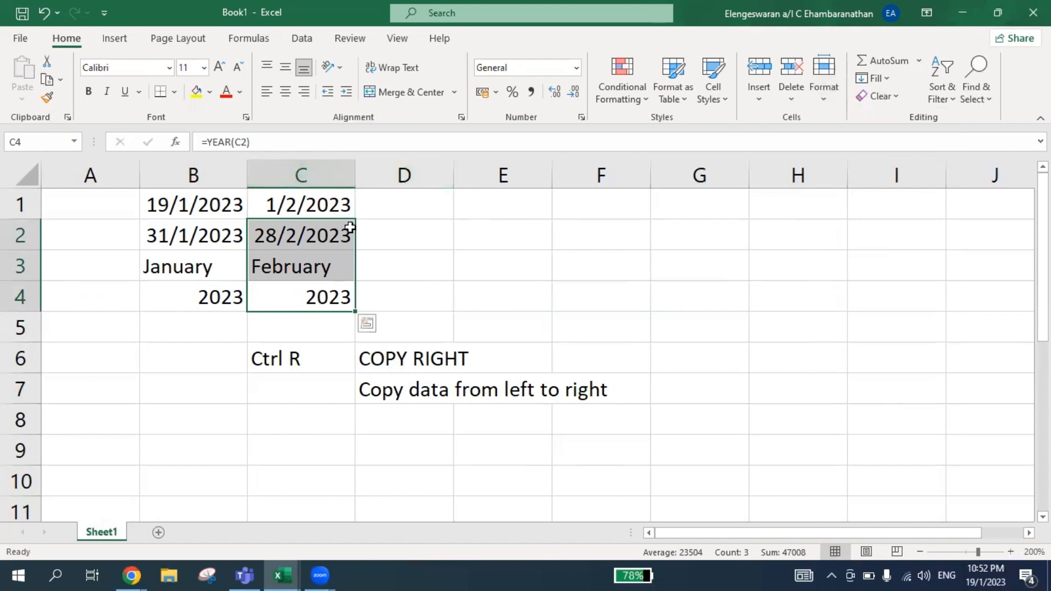
click(256, 201)
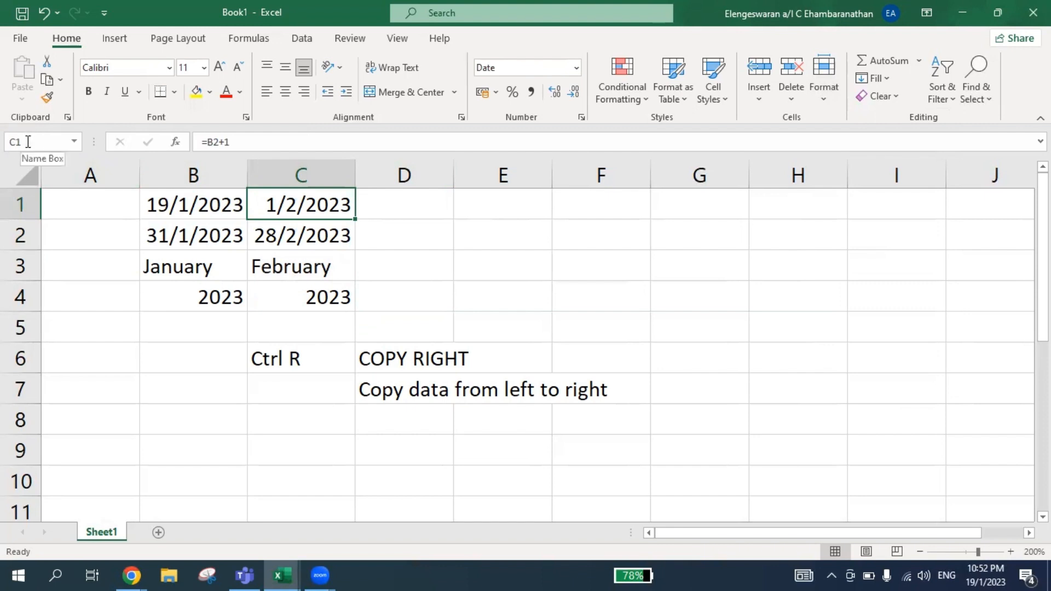
Jump directly to cell AA1 by its reference, and select the range AA1:AA4.
click(520, 232)
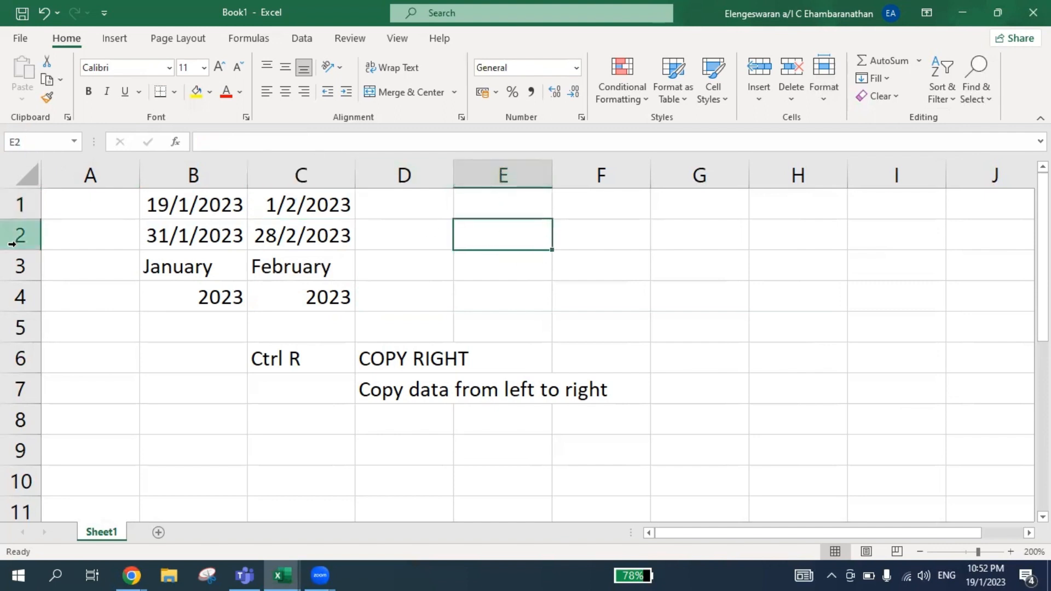
click(16, 141)
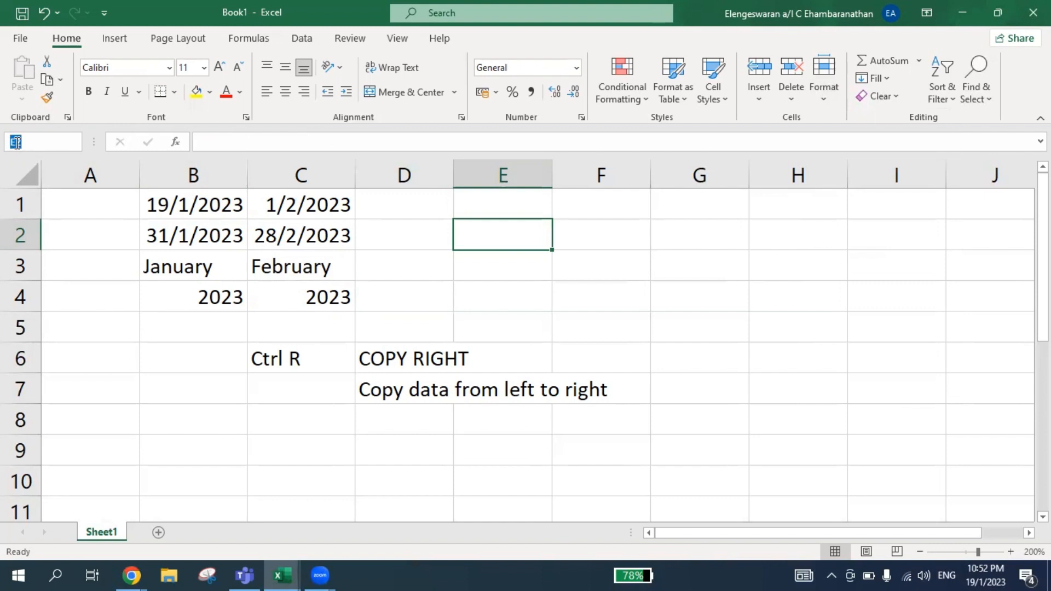
text(aa1)
click(17, 142)
text(a)
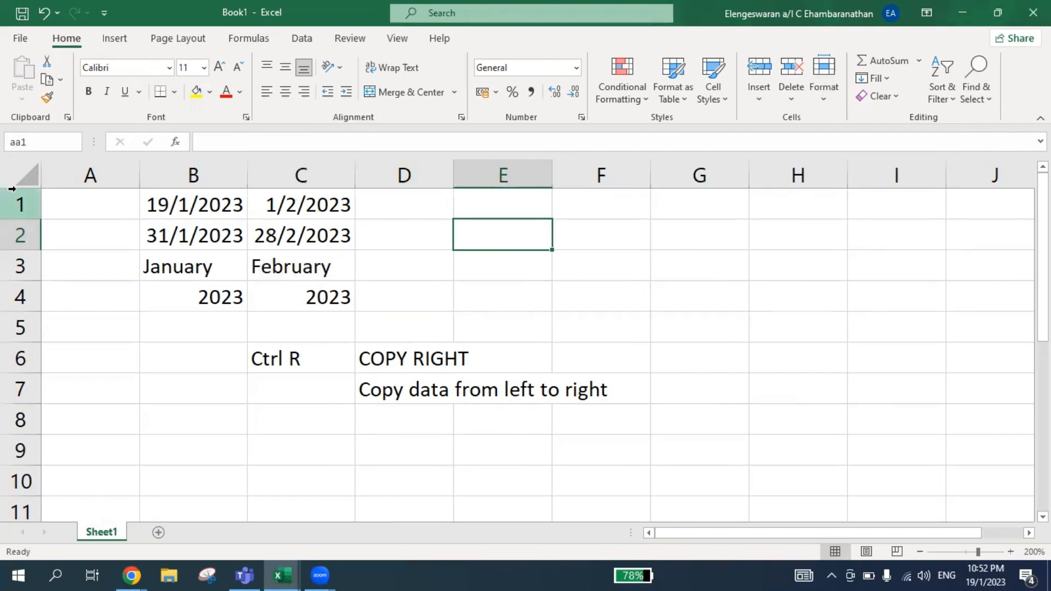
key(Return)
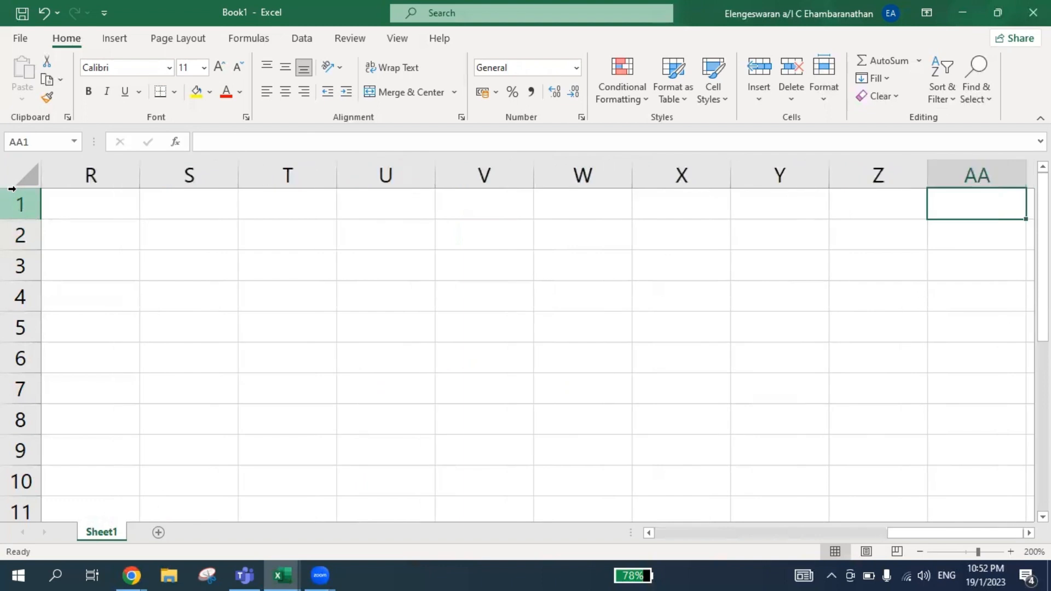
key(shift+Down)
key(shift+Down)
key(shift+Down)
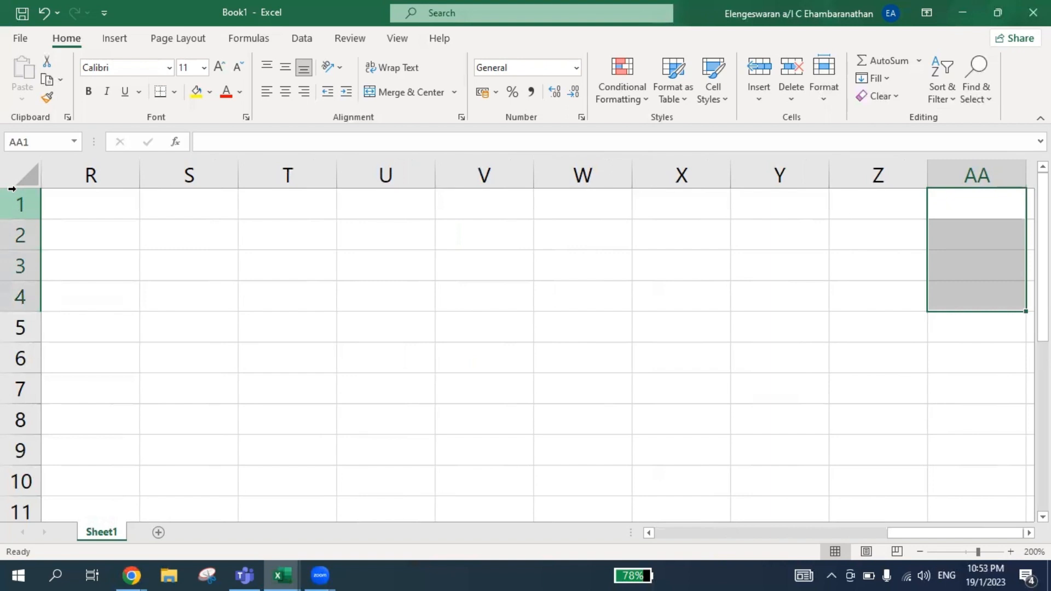
Enter the notes "Ctrl", "Shift" and "left arrow" in cells AA6, AA7 and AA8.
click(957, 359)
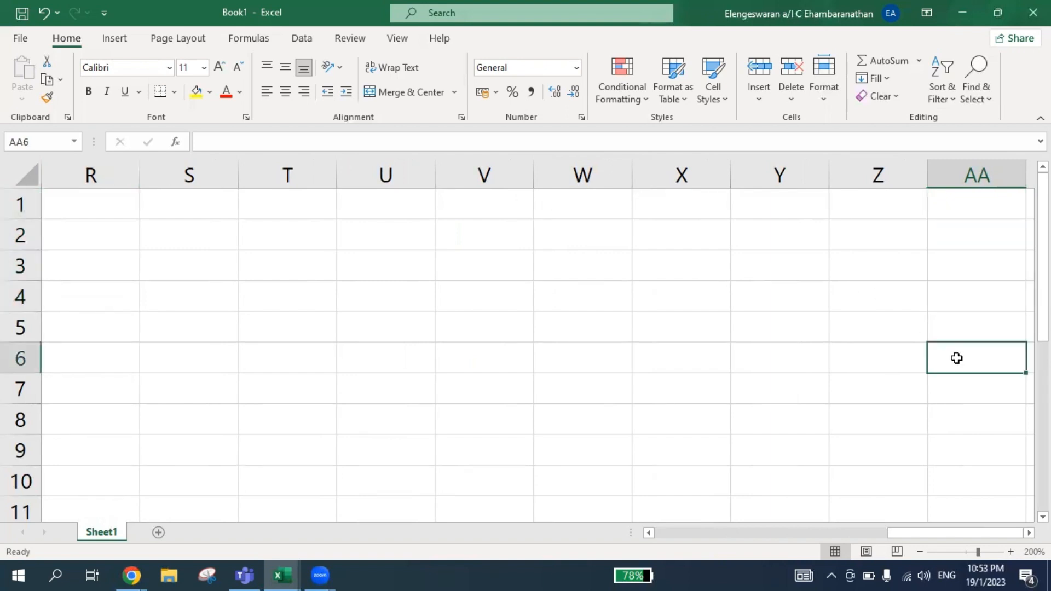
text(Ctrl)
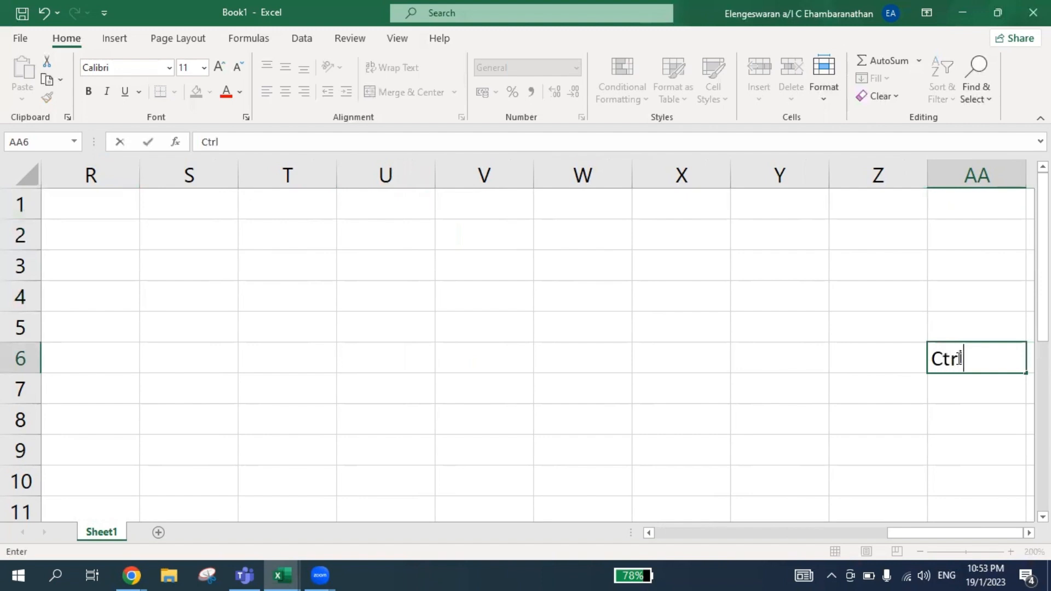
key(Return)
text(Shift)
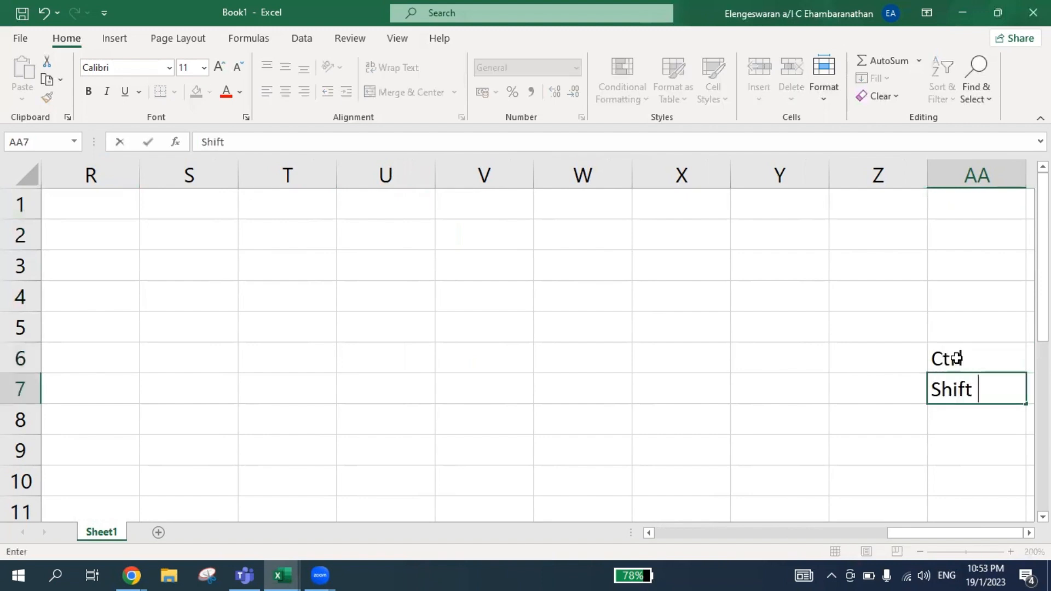
key(Return)
text(left arrow)
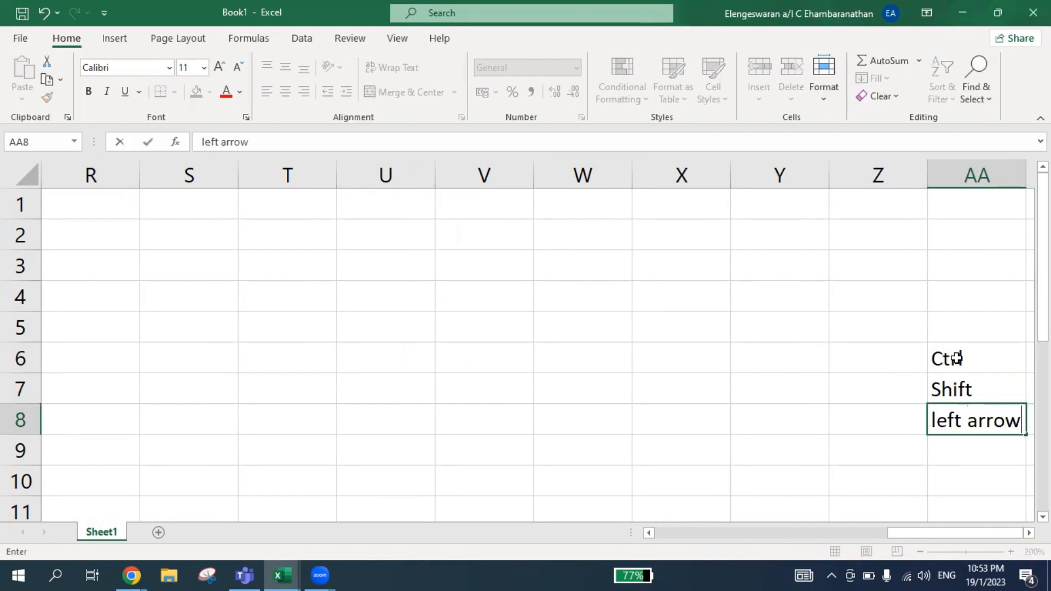
key(Return)
Select AA1:AA4, extend the selection left to column C's data, and fill column C's formulas right through column AA.
click(958, 205)
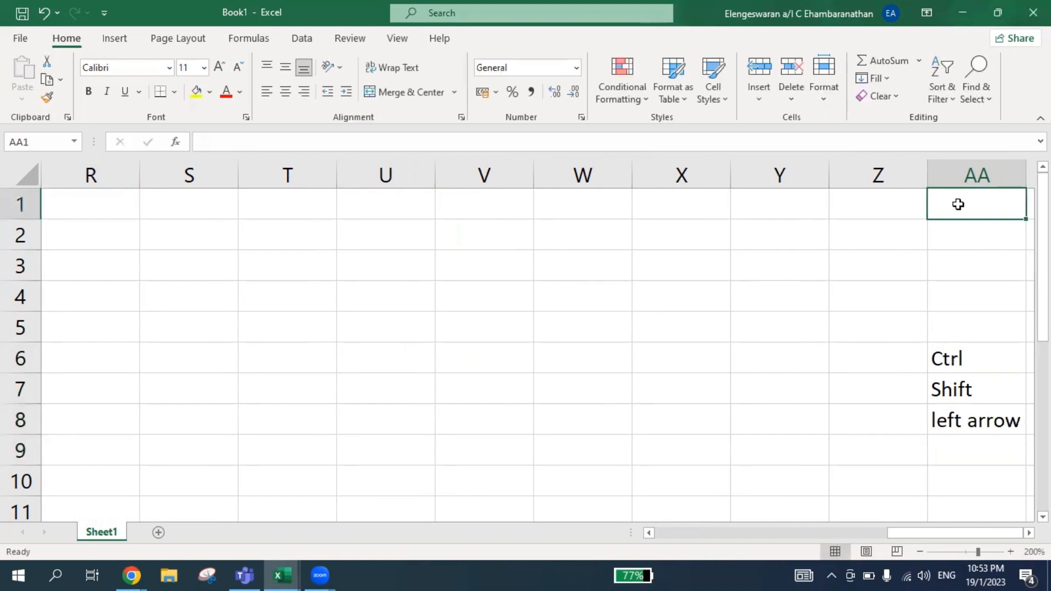
key(shift+Down)
key(shift+Down)
key(shift+Down)
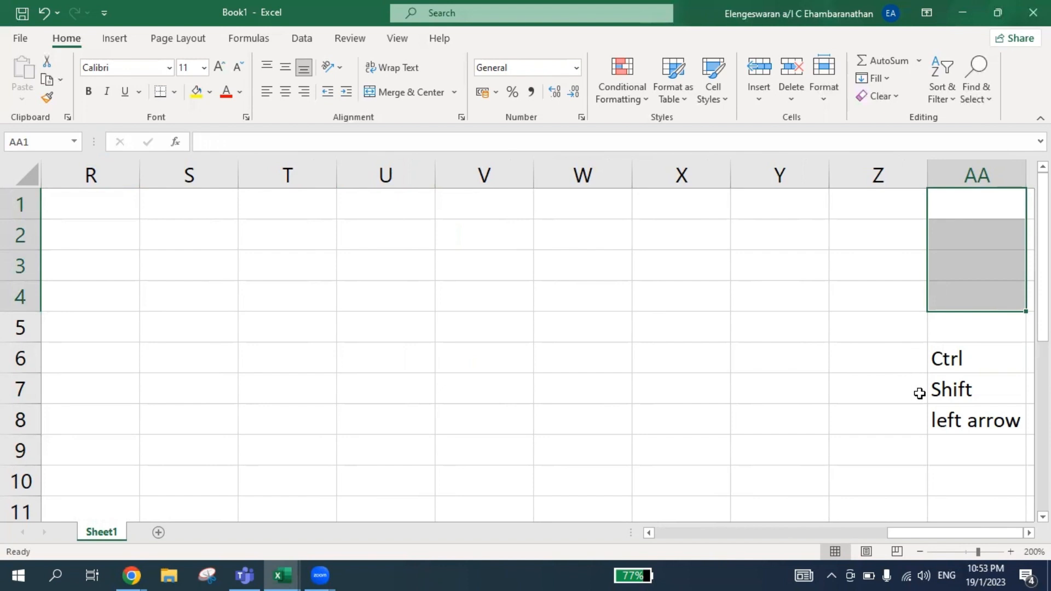
key(ctrl+shift+Left)
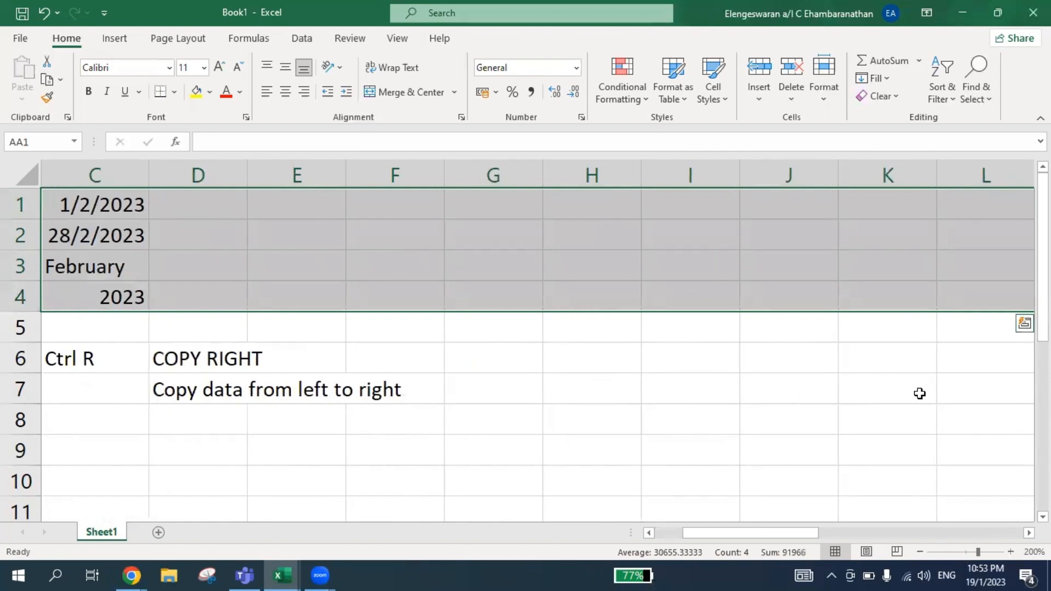
key(ctrl+r)
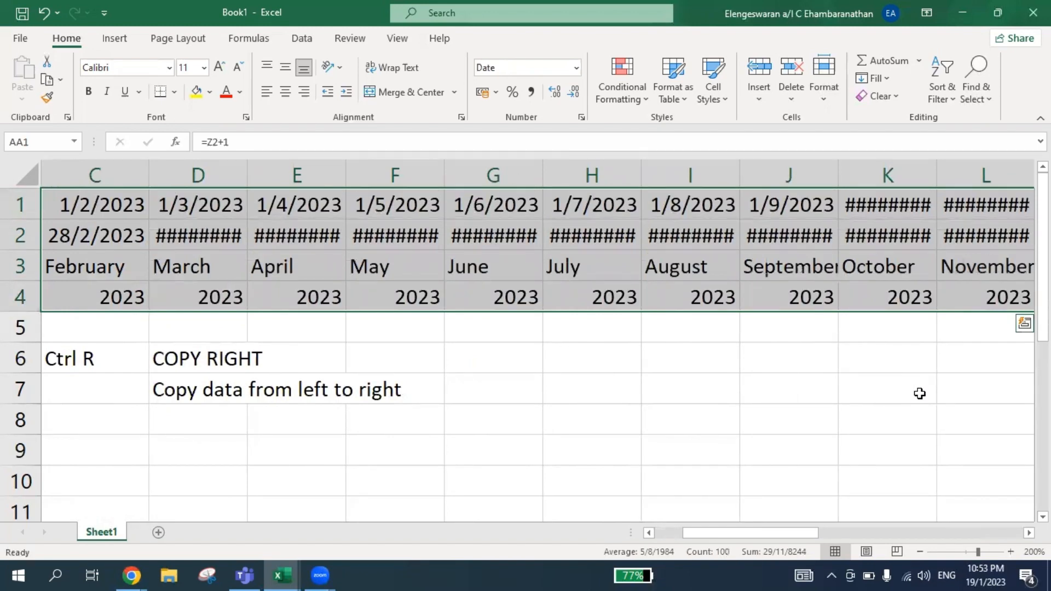
key(Left)
key(Right)
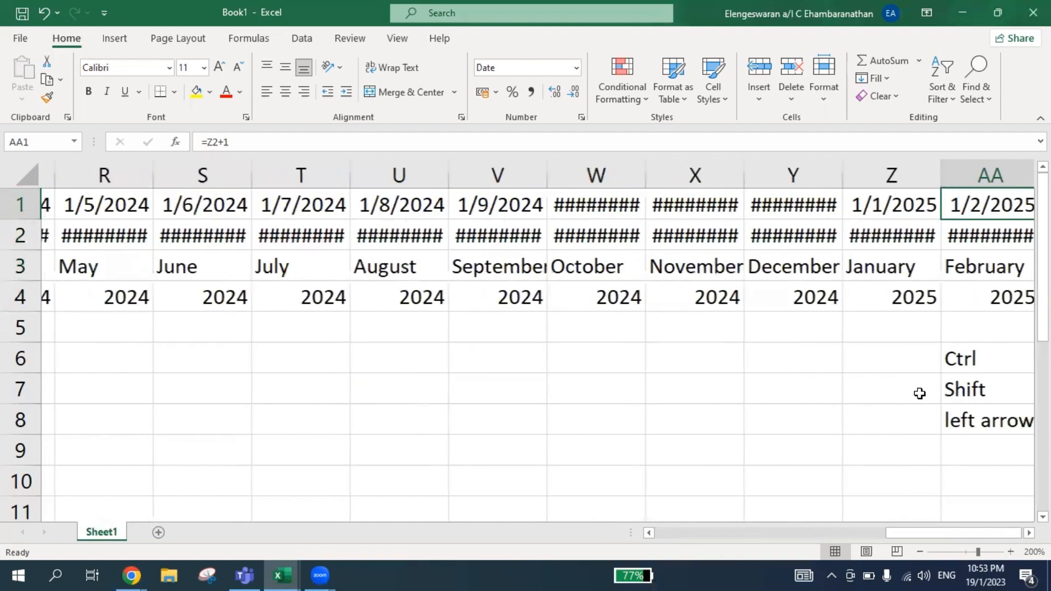
Select the entire columns B through AA and AutoFit their widths.
key(Right)
key(Left)
key(ctrl+shift+Left)
key(ctrl+space)
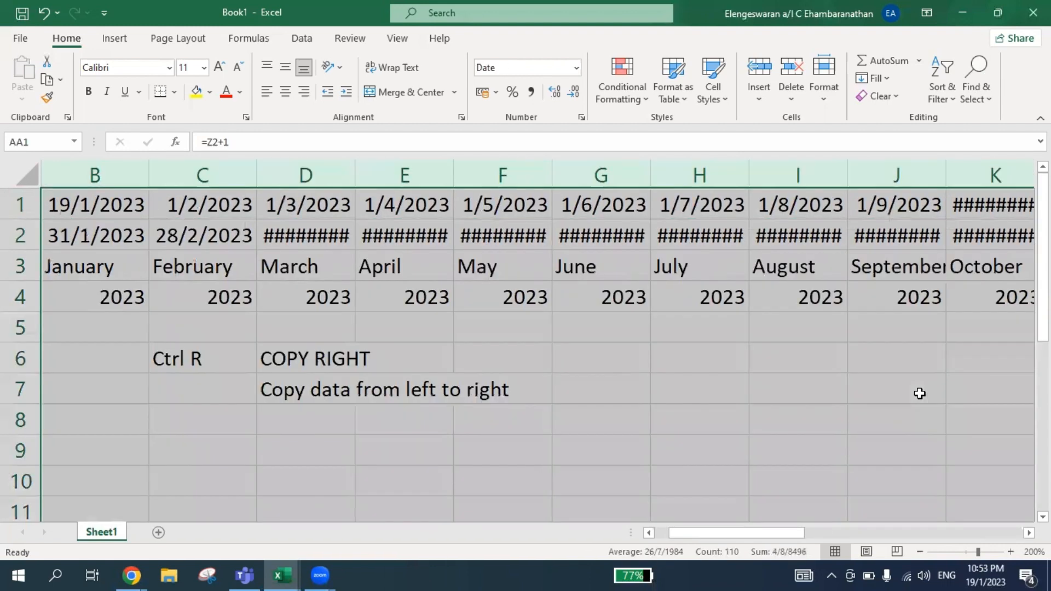
key(alt)
key(h)
key(o)
key(i)
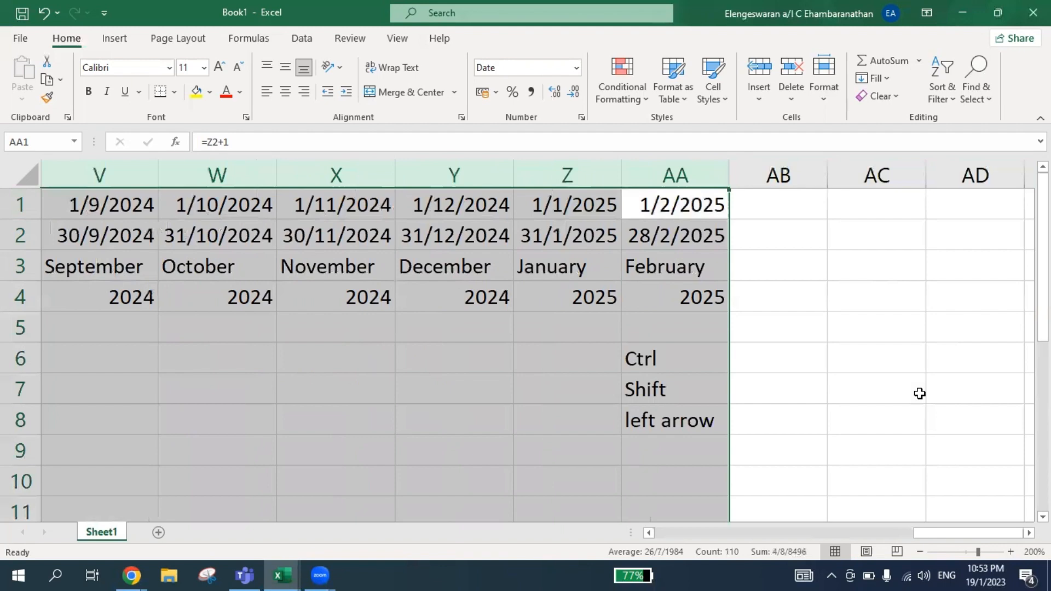
key(Left)
key(Right)
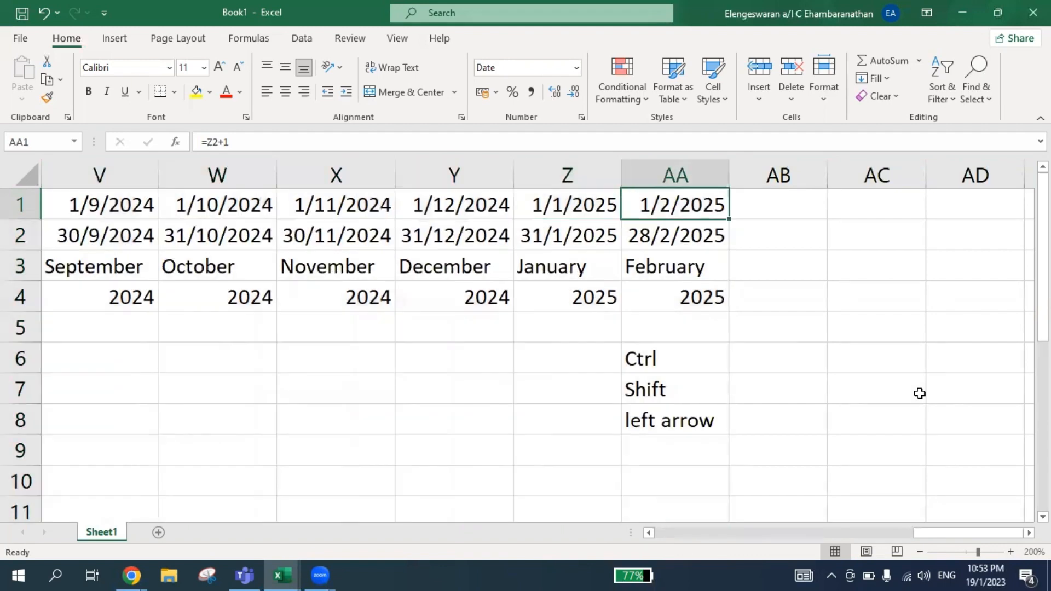
Review the filled date row from column Z back to B1, and check the formulas in B1:B3.
key(Left)
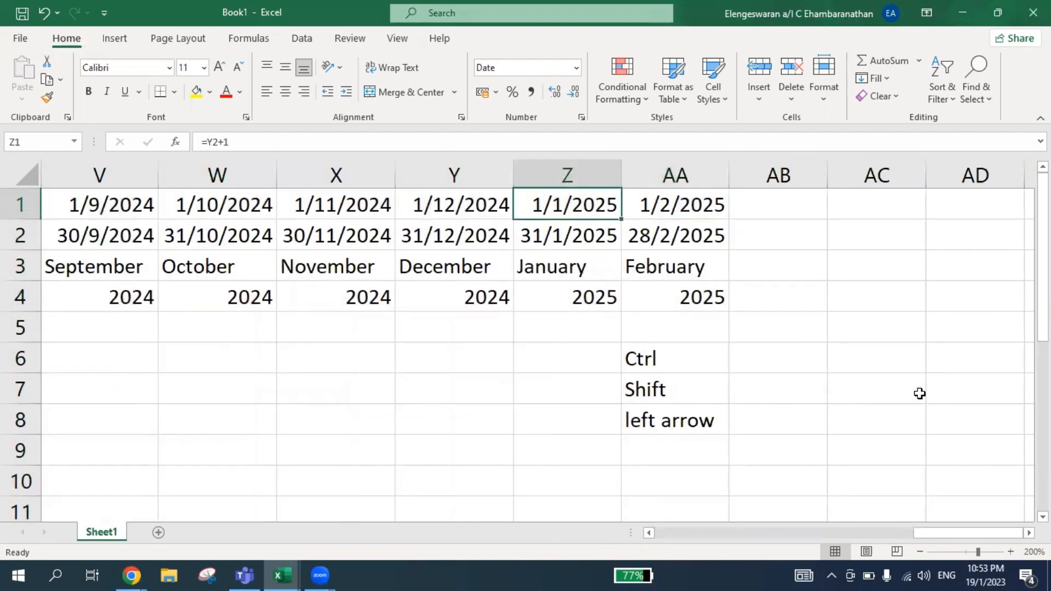
key(ctrl+Left)
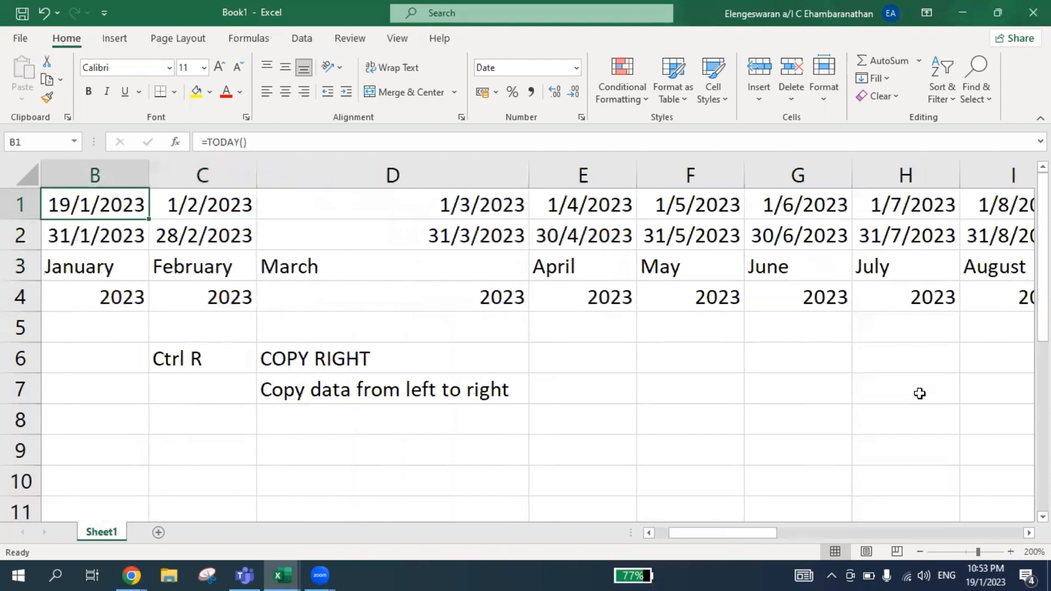
key(Left)
key(Right)
key(Down)
key(Down)
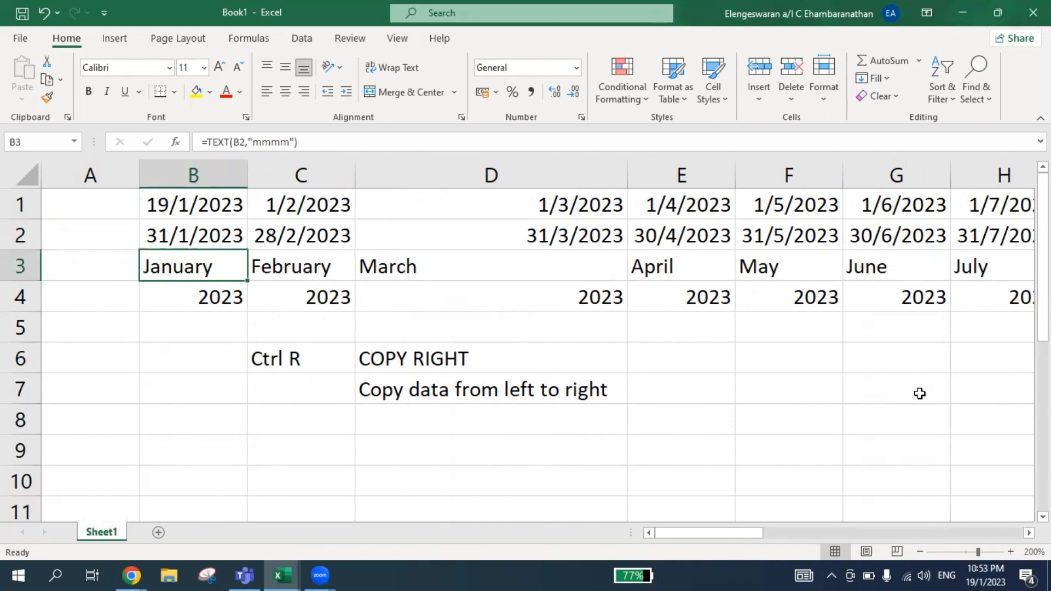
key(Up)
key(Up)
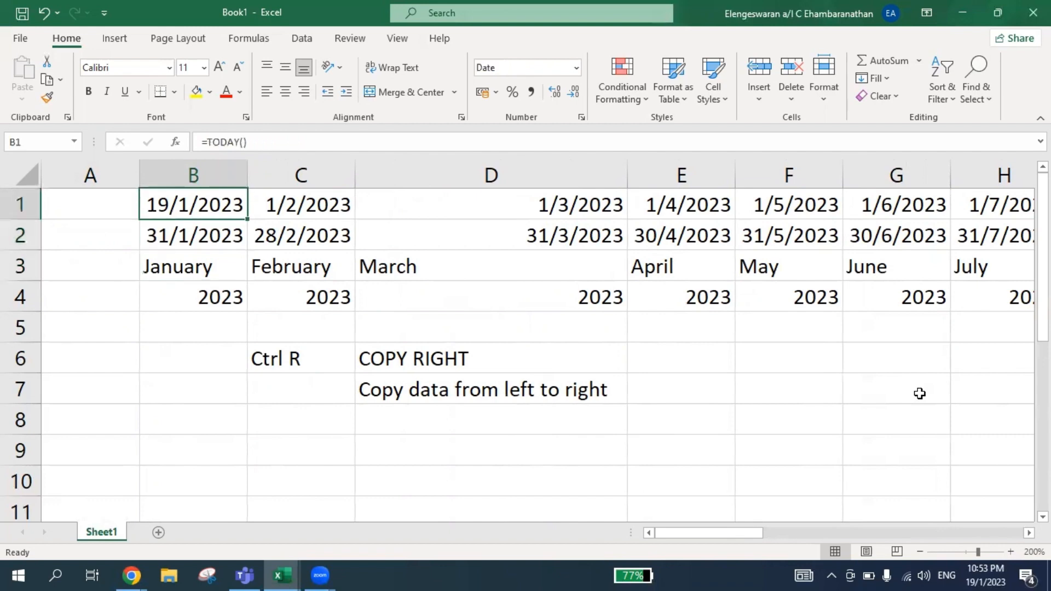
Select the range B1:AA9 and clear all its formulas and notes.
key(shift+Down)
key(shift+Down)
key(shift+Down)
key(ctrl+shift+Right)
key(shift+Down)
key(shift+Down)
key(shift+Down)
key(shift+Down)
key(shift+Down)
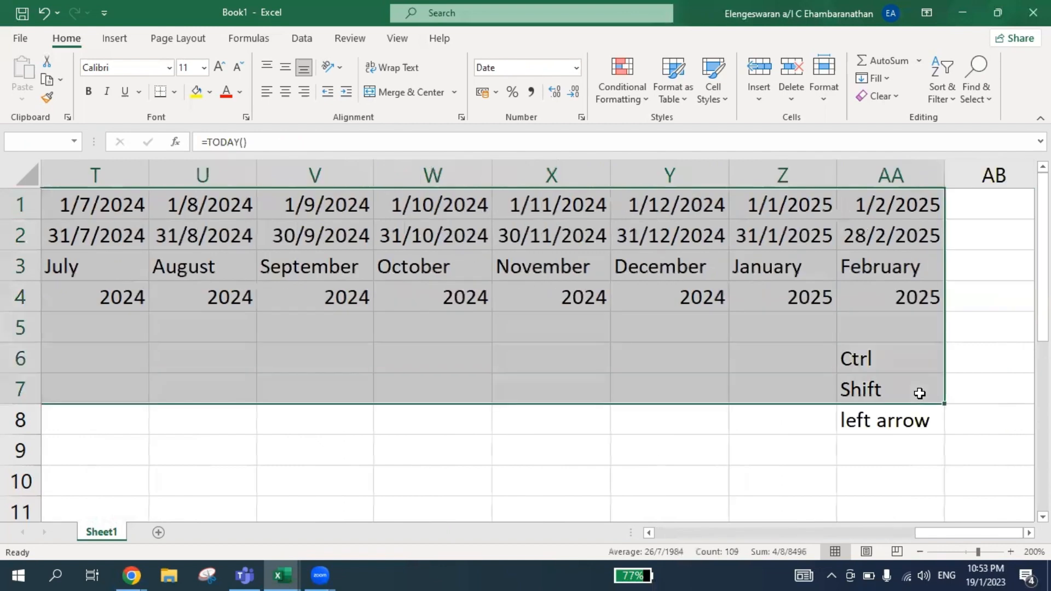
key(Delete)
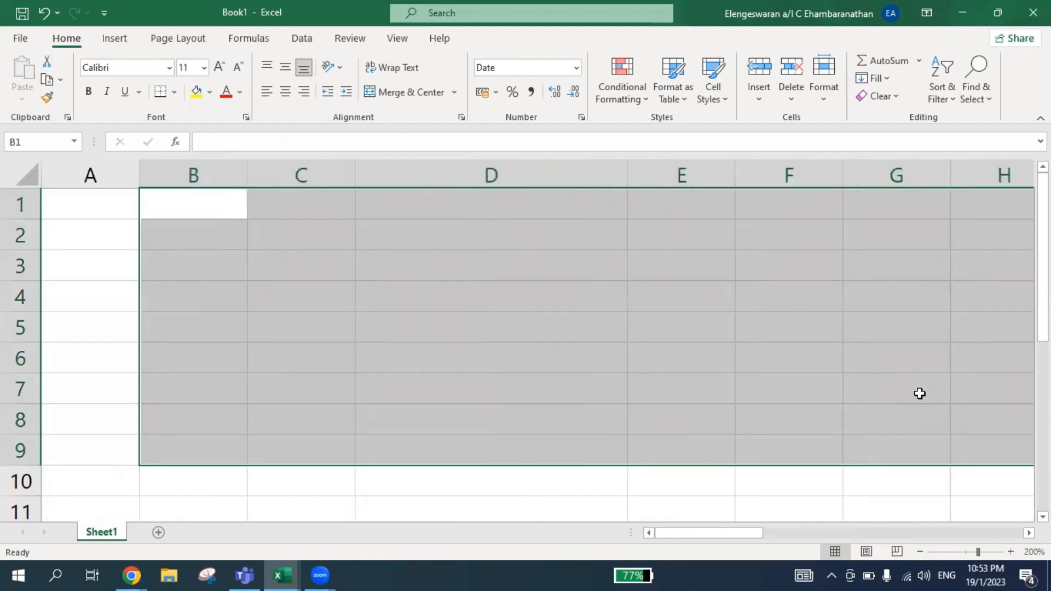
Delete the entire columns B through AA from the sheet.
key(ctrl+space)
key(ctrl+minus)
Enter the number 1 in B6 and the label TODAY FORMULA in C6.
key(Left)
key(Down)
key(Down)
key(Down)
key(Down)
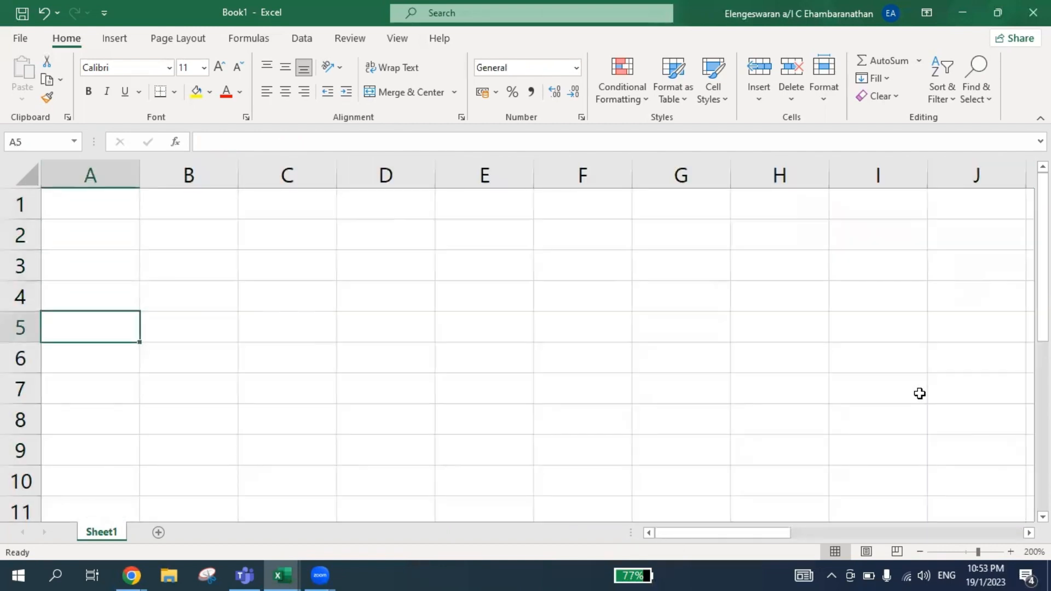
key(Down)
key(Right)
text(1)
key(Tab)
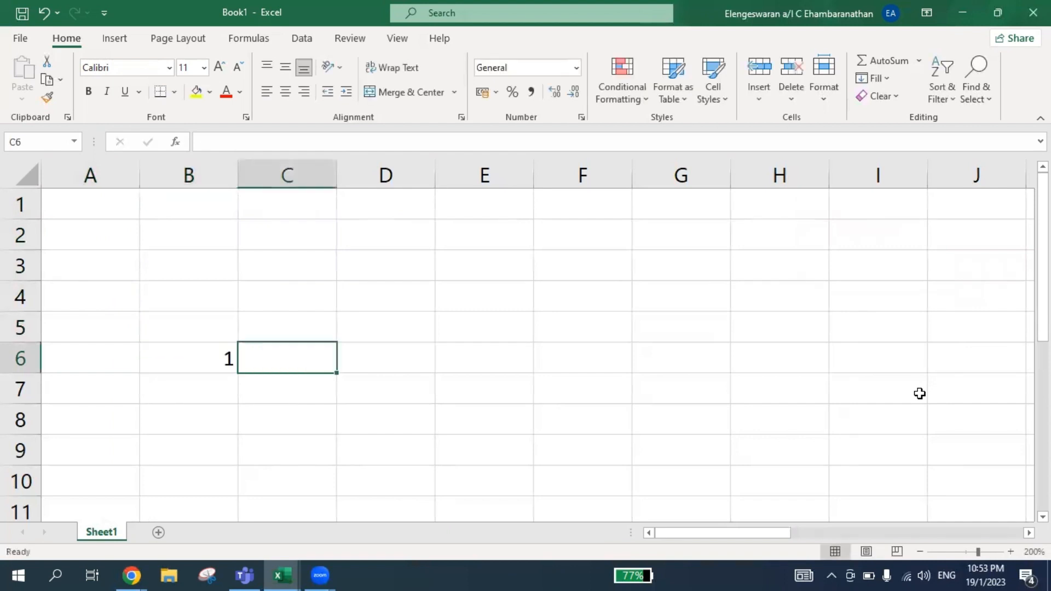
text(TODAY FORM)
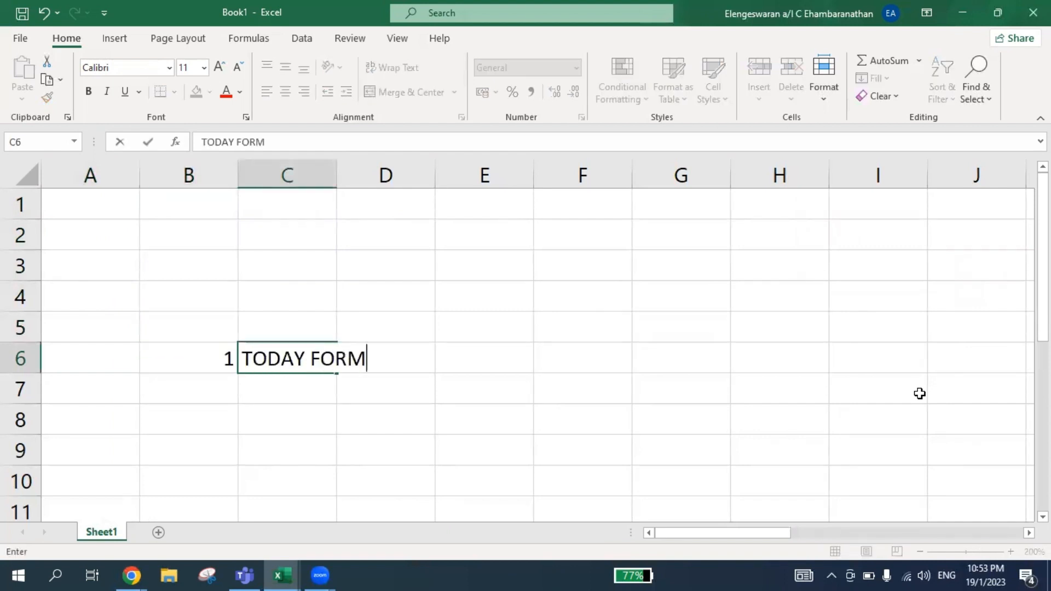
text(ULA)
key(Return)
Enter the formula =TODAY() in cell C1.
key(Up)
key(Up)
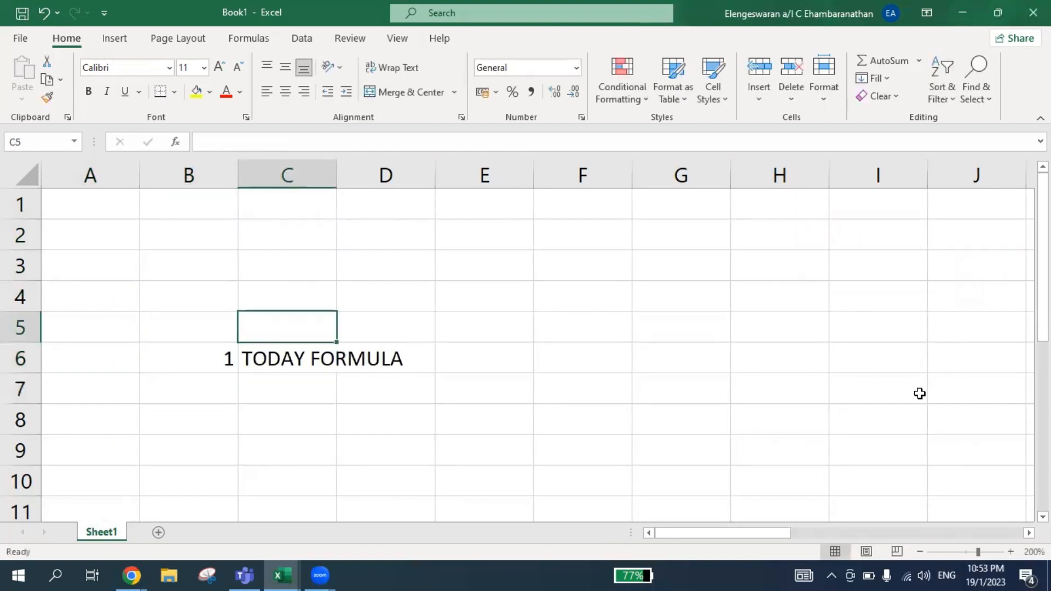
key(Up)
key(Up)
key(Up)
key(Up)
text(=TODAY)
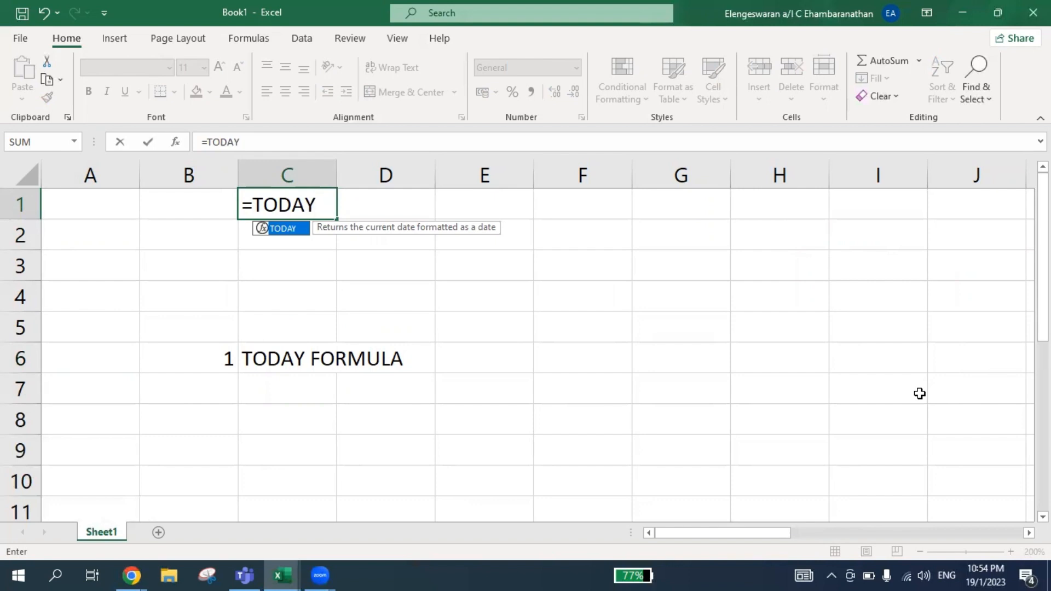
text(())
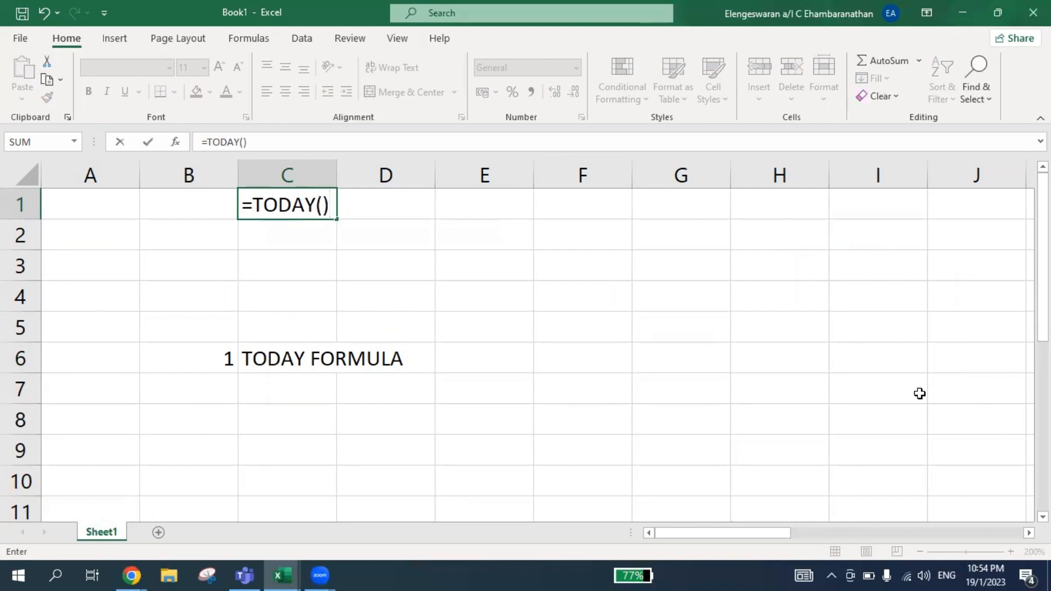
key(Return)
key(Up)
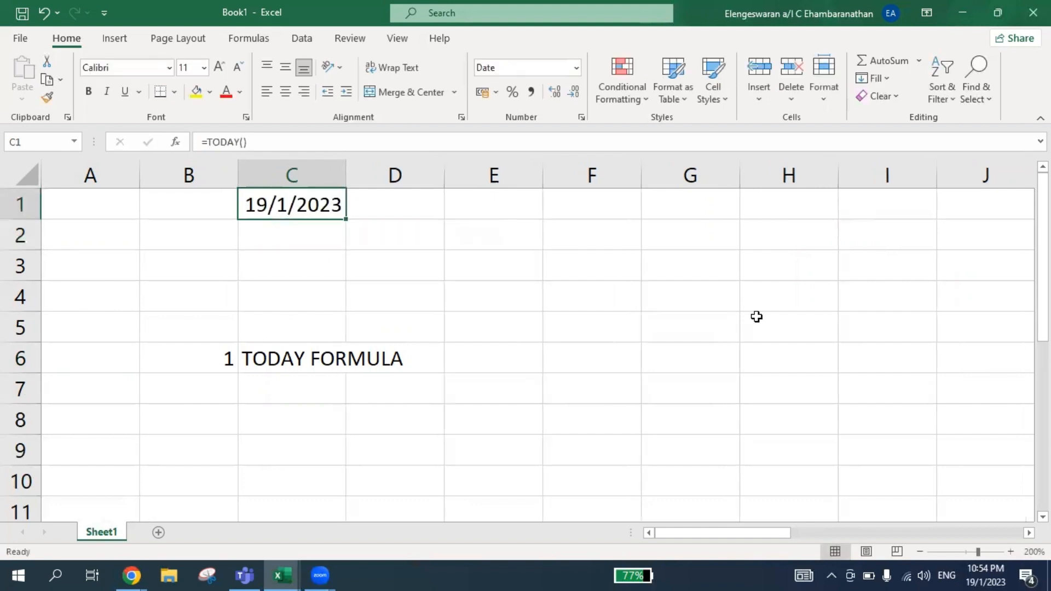
Enter the description CURRENT DATE in cell E6, beside the TODAY FORMULA label.
click(470, 346)
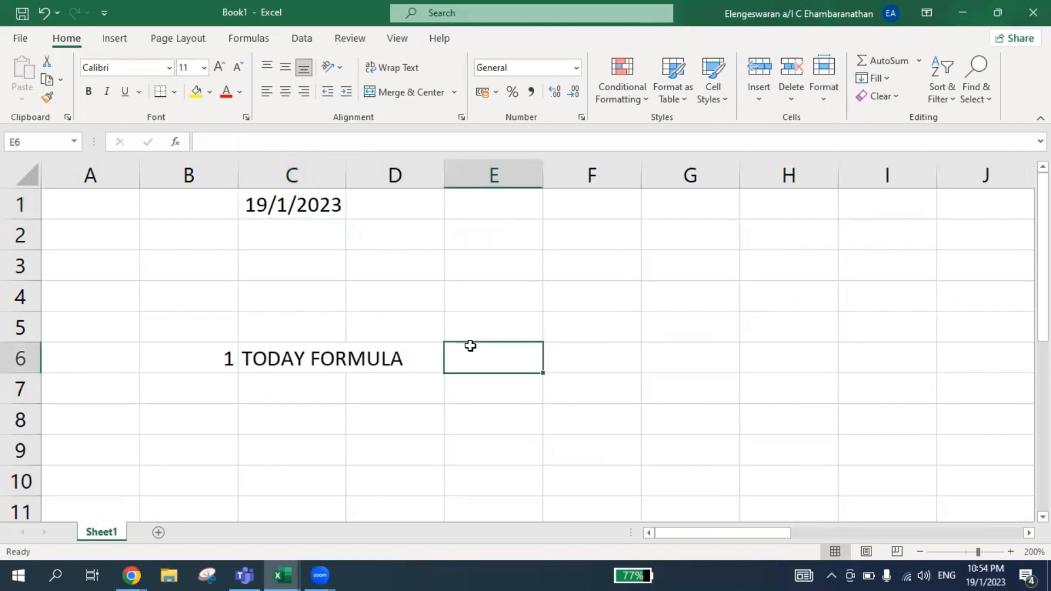
text(CURRENT DATA)
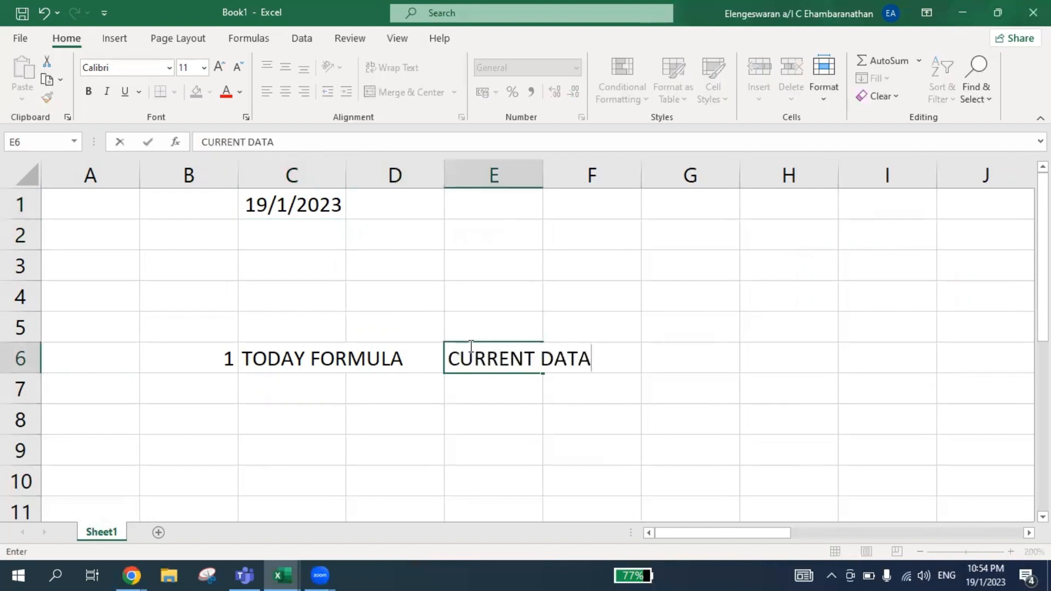
key(BackSpace)
text(E)
key(Return)
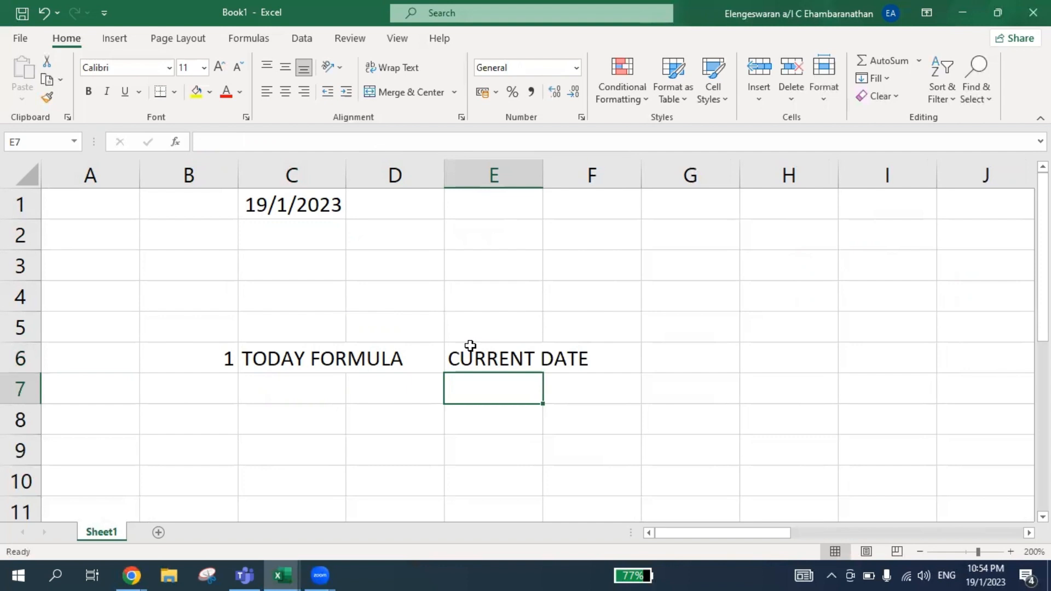
Enter the number 2 in B7 and the label EOMONTH FORMULA in C7.
key(Up)
key(Left)
key(Left)
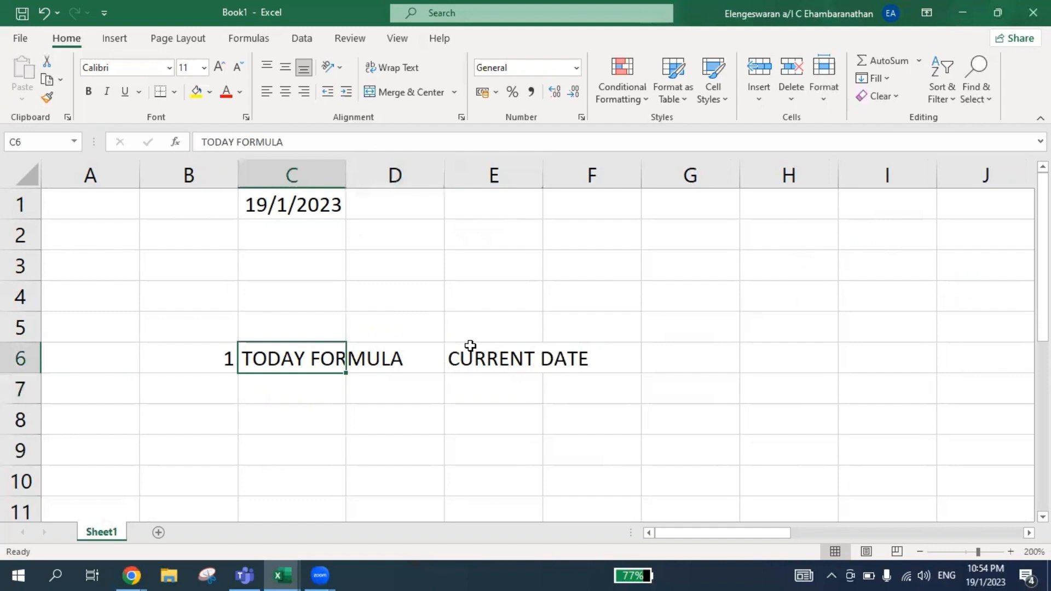
key(Down)
key(Left)
text(2)
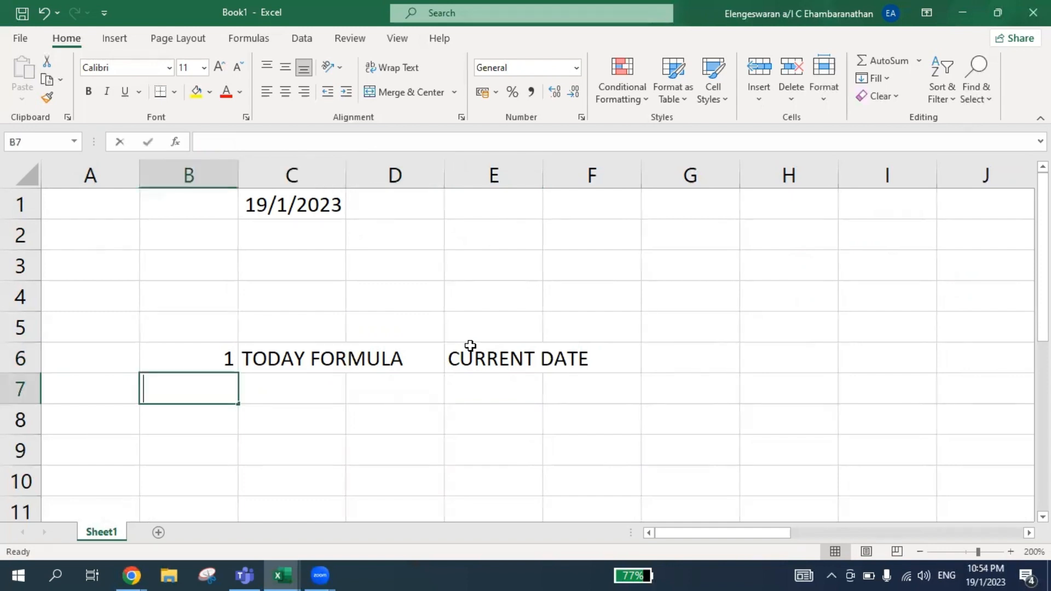
key(Tab)
text(EOM)
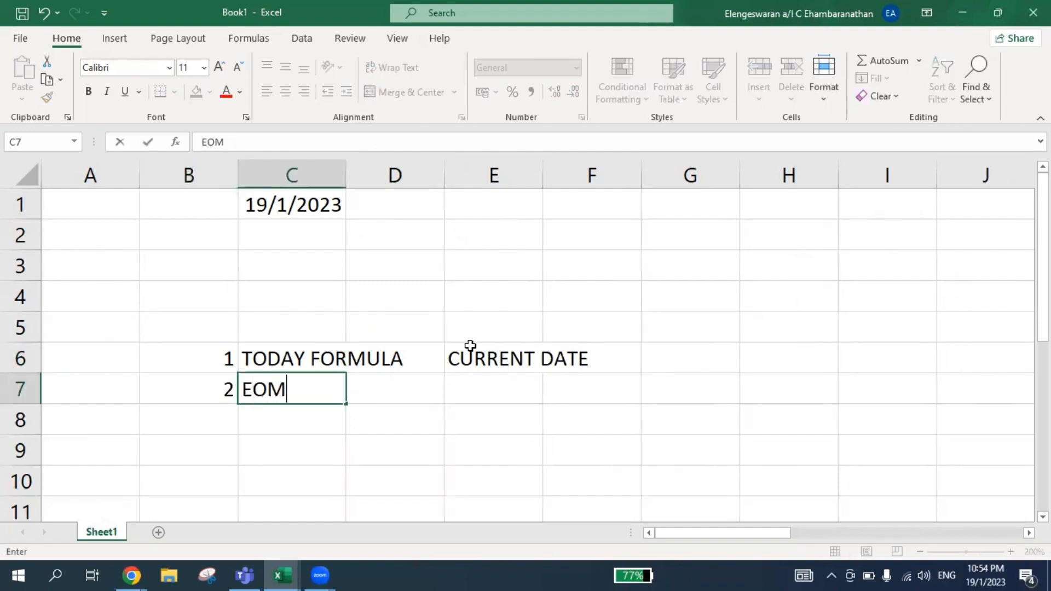
text(ONTH FORMULA)
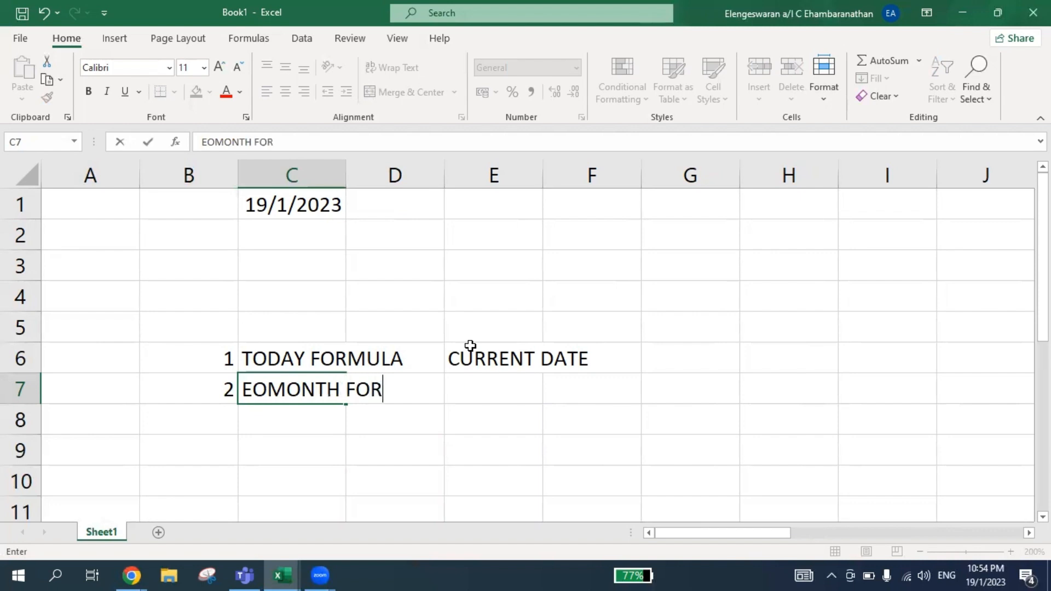
key(Return)
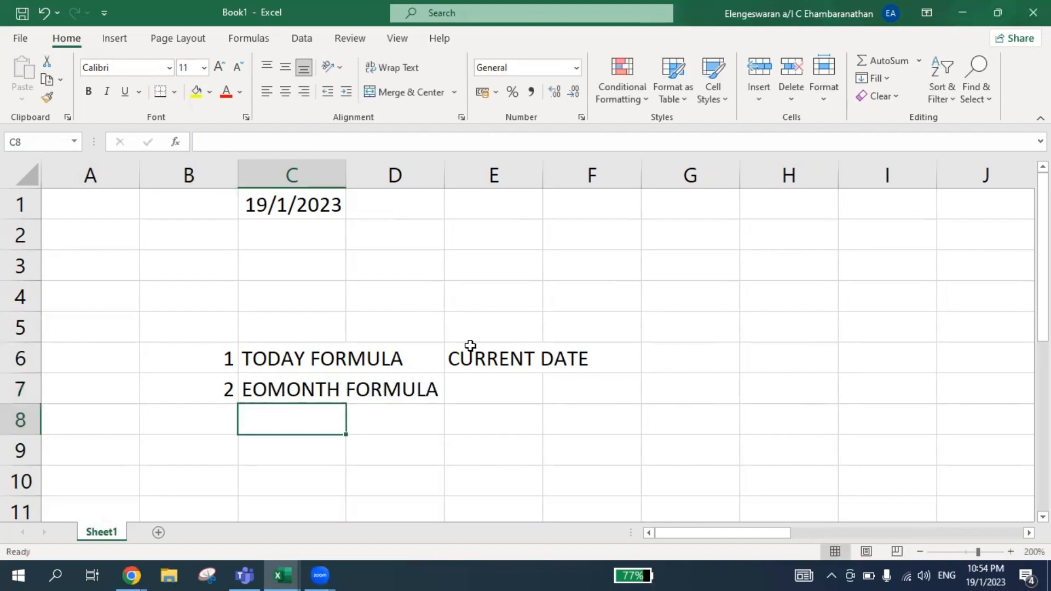
Enter the formula =EOMONTH(C1,0) in cell C2, using the date in C1 as the start date.
key(Up)
key(Up)
key(Up)
key(Up)
key(Up)
key(Up)
key(Up)
key(Down)
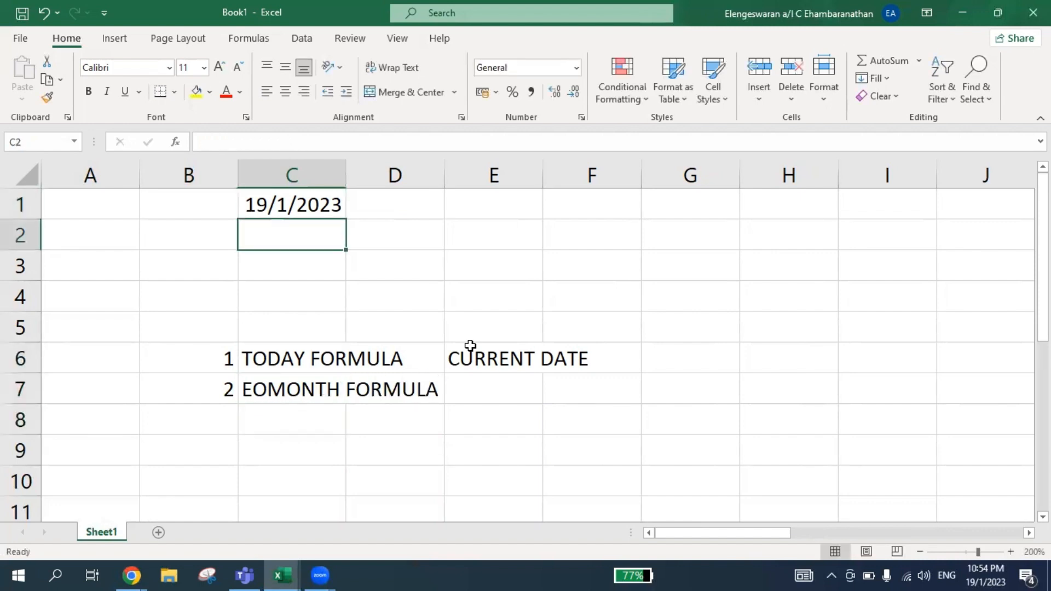
text(=EOMONTH()
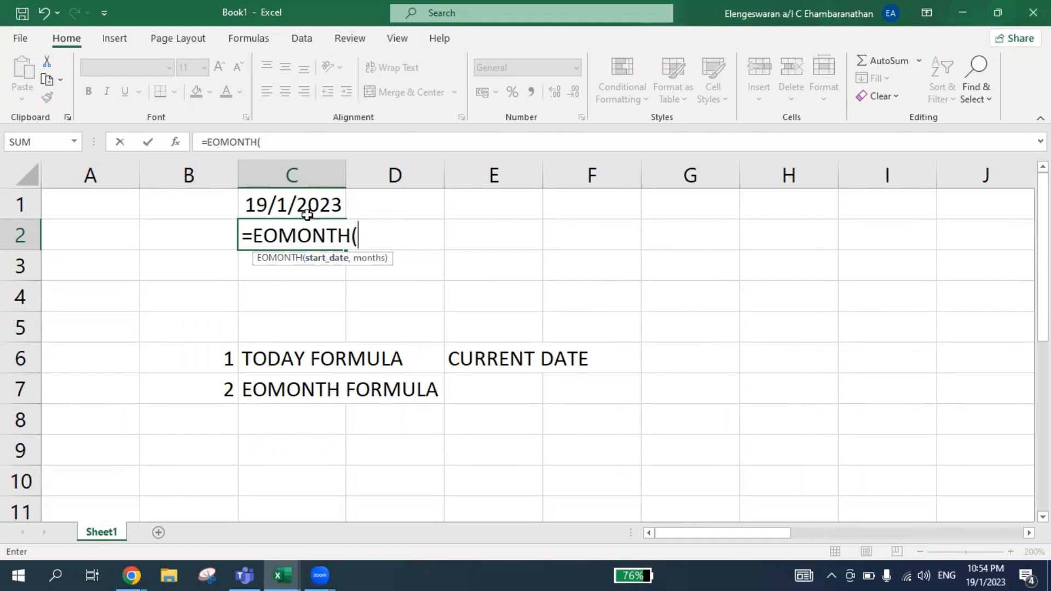
click(294, 204)
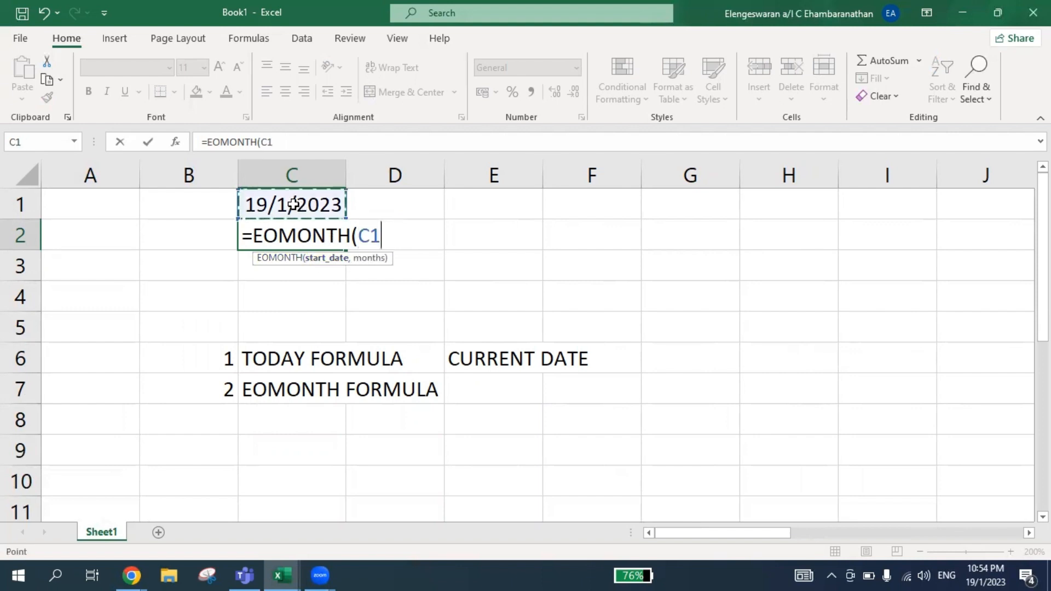
text(,0)
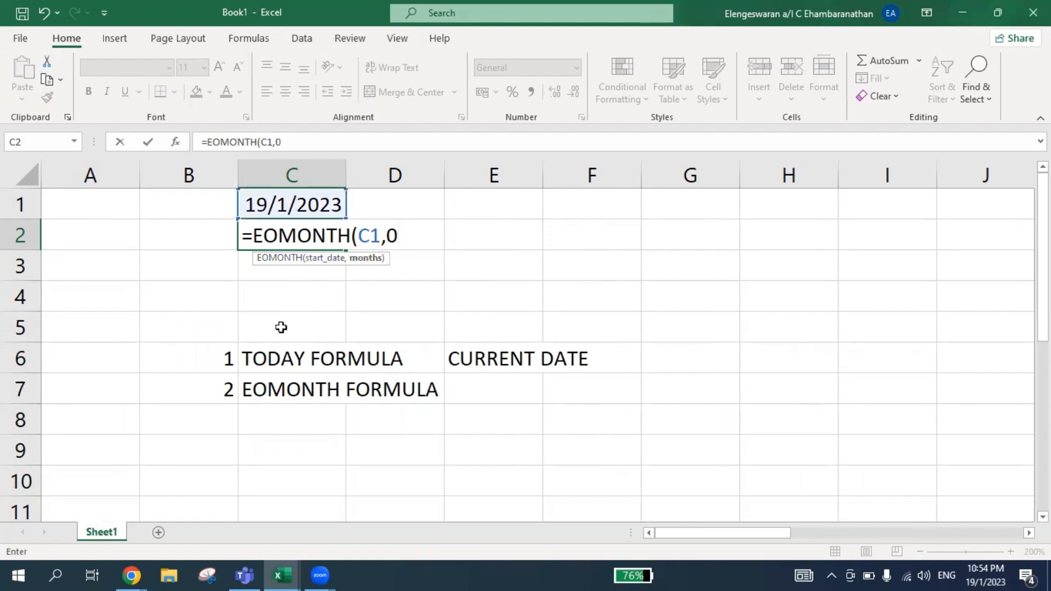
text())
key(Return)
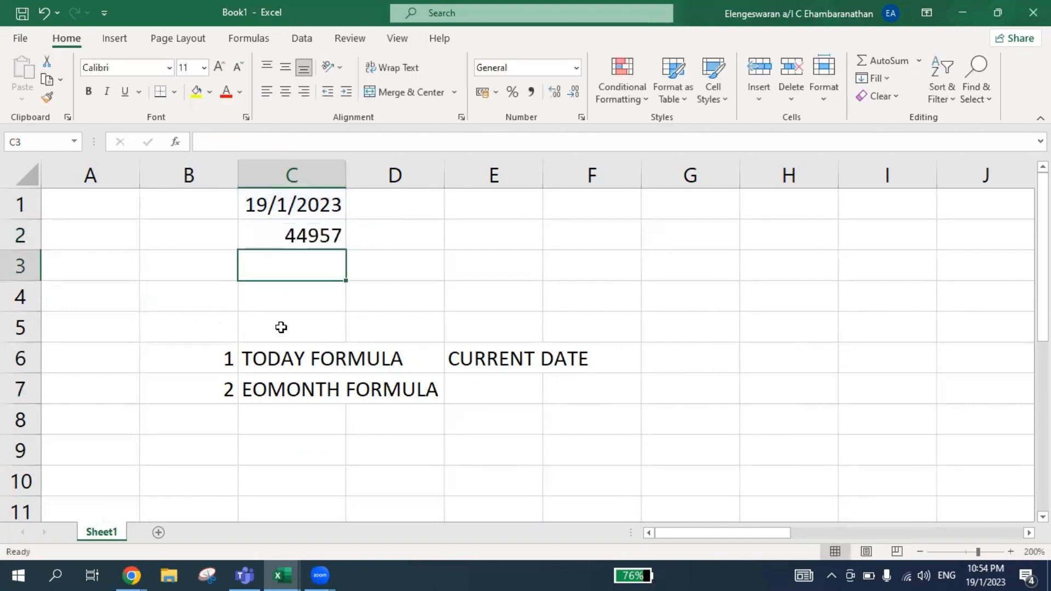
Format the EOMONTH result in cell C2 as Short Date.
click(291, 237)
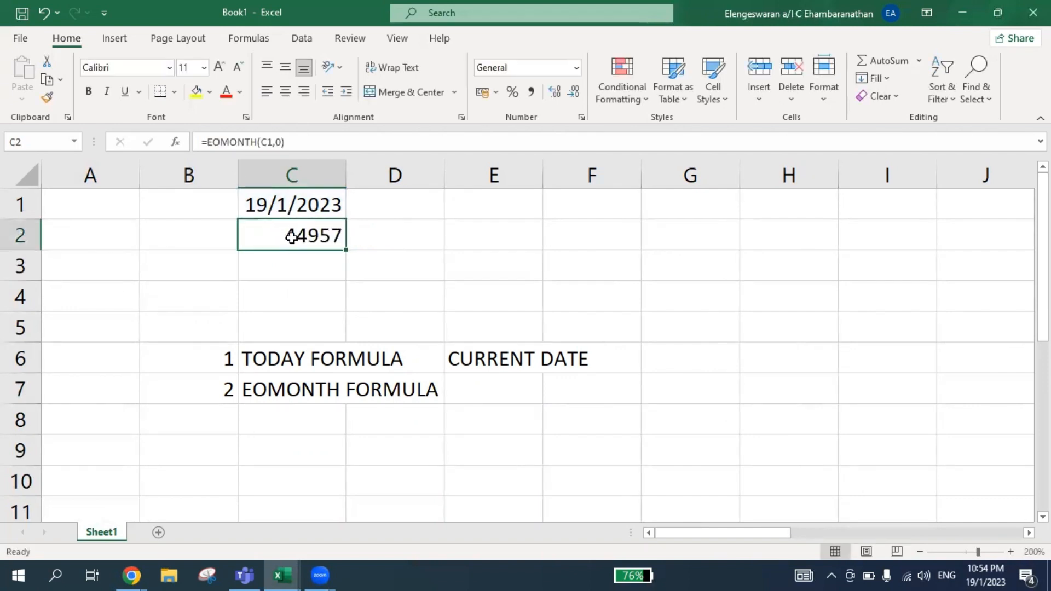
click(579, 69)
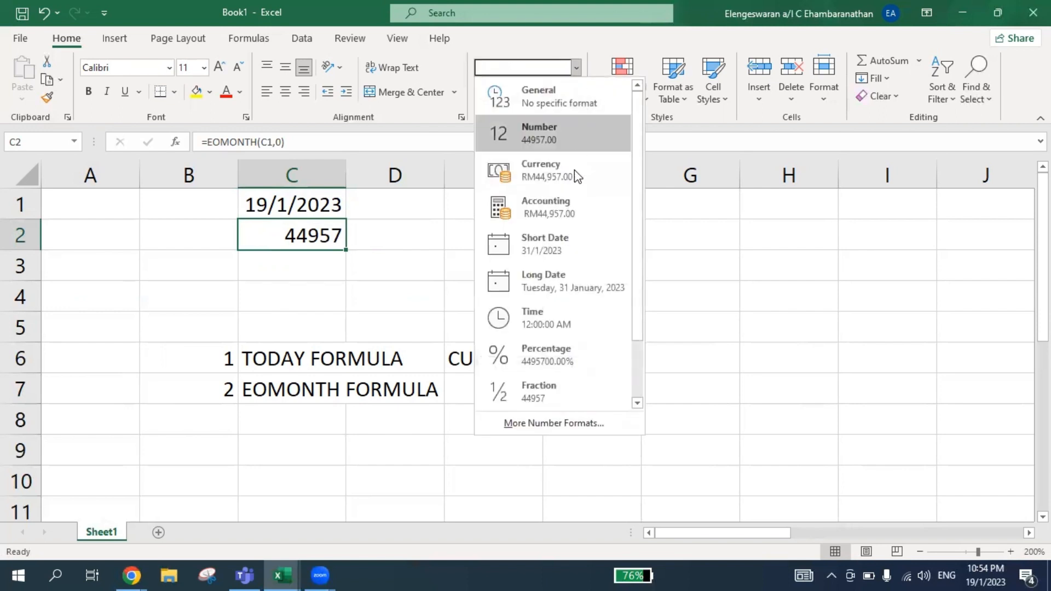
click(561, 237)
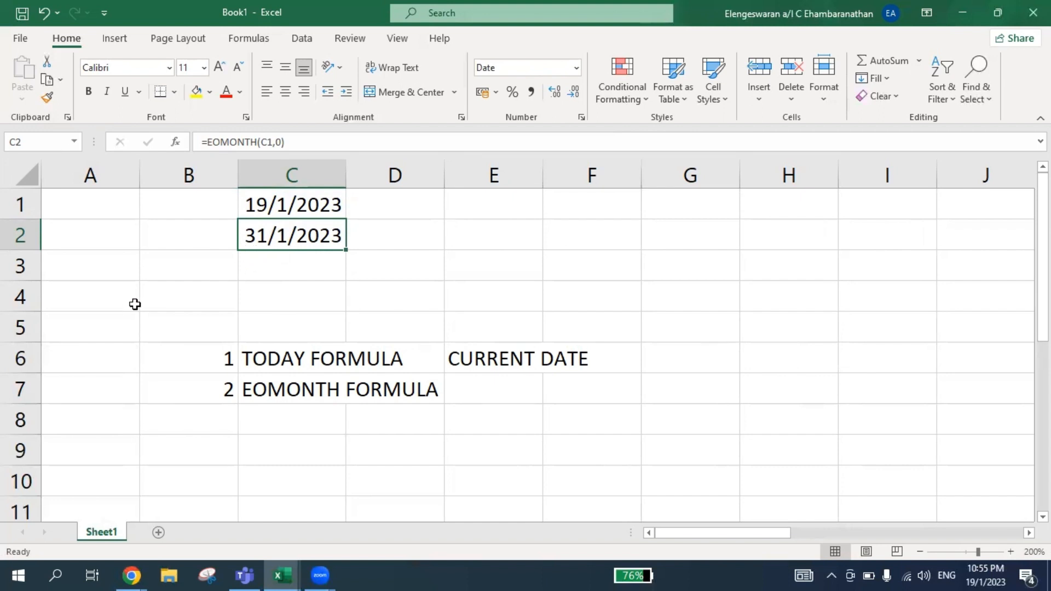
Re-enter the formula =EOMONTH(C1,0) in cell C2 over the existing one.
text(=)
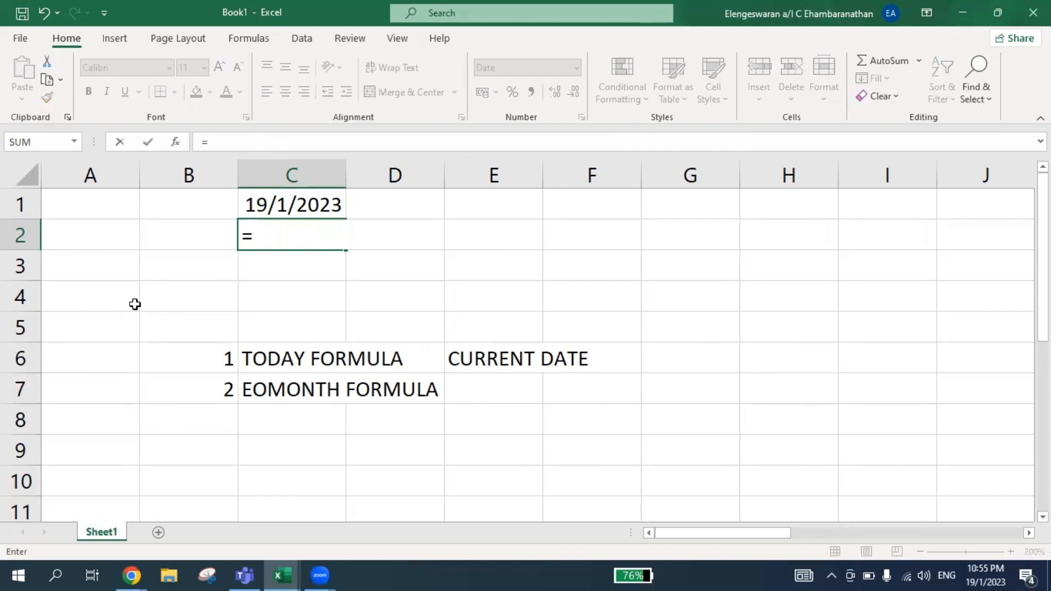
text(EOM)
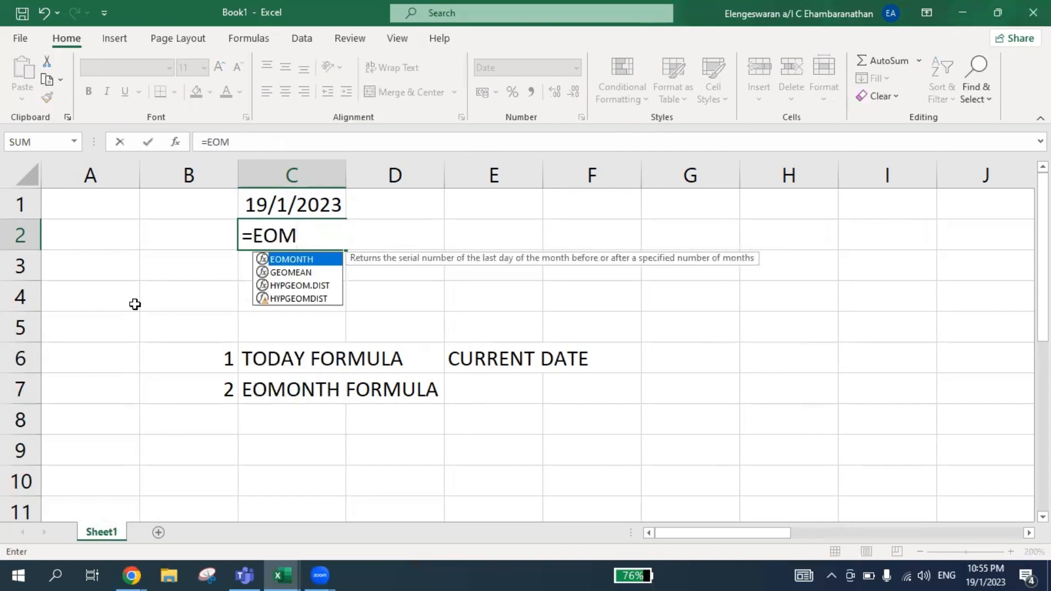
double_click(278, 259)
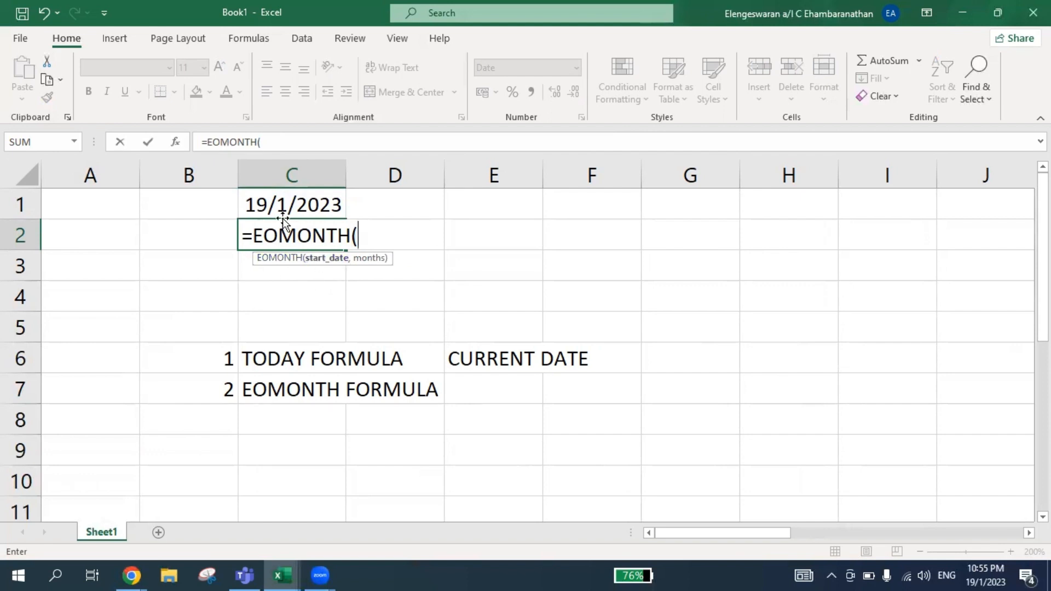
click(258, 203)
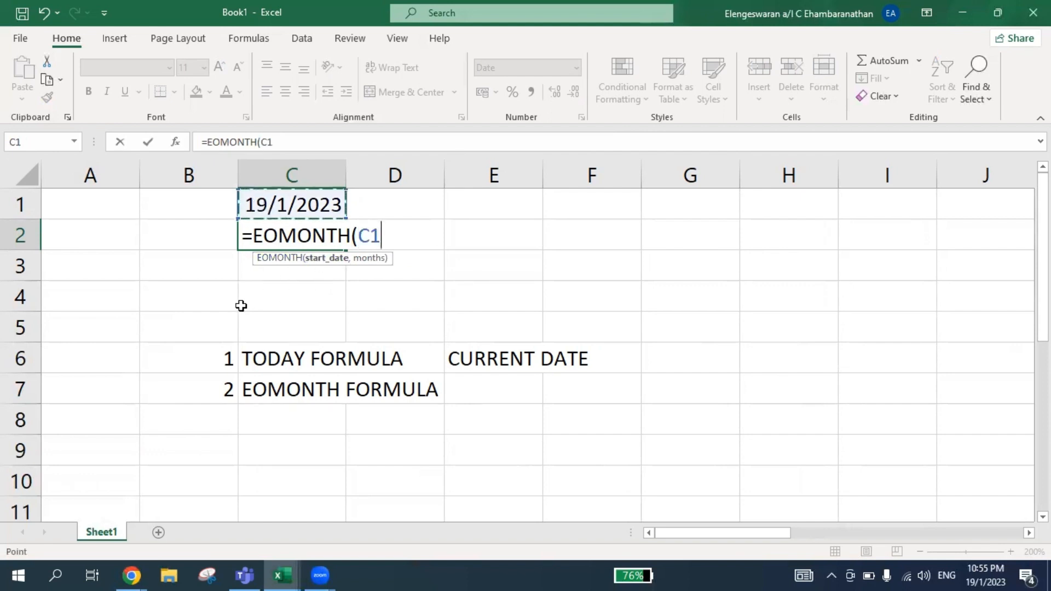
text(,0)
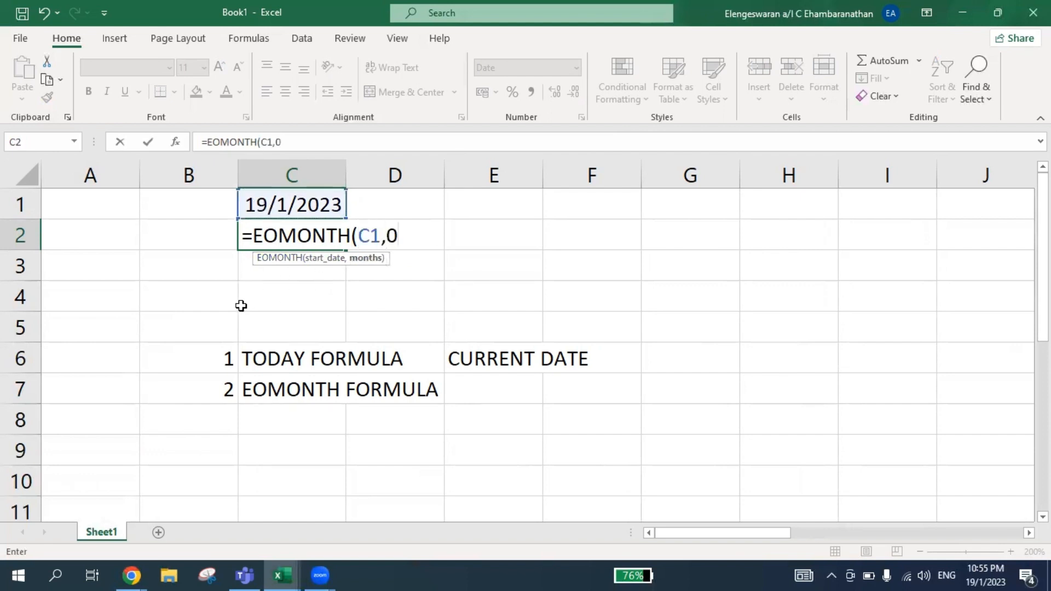
text())
key(Return)
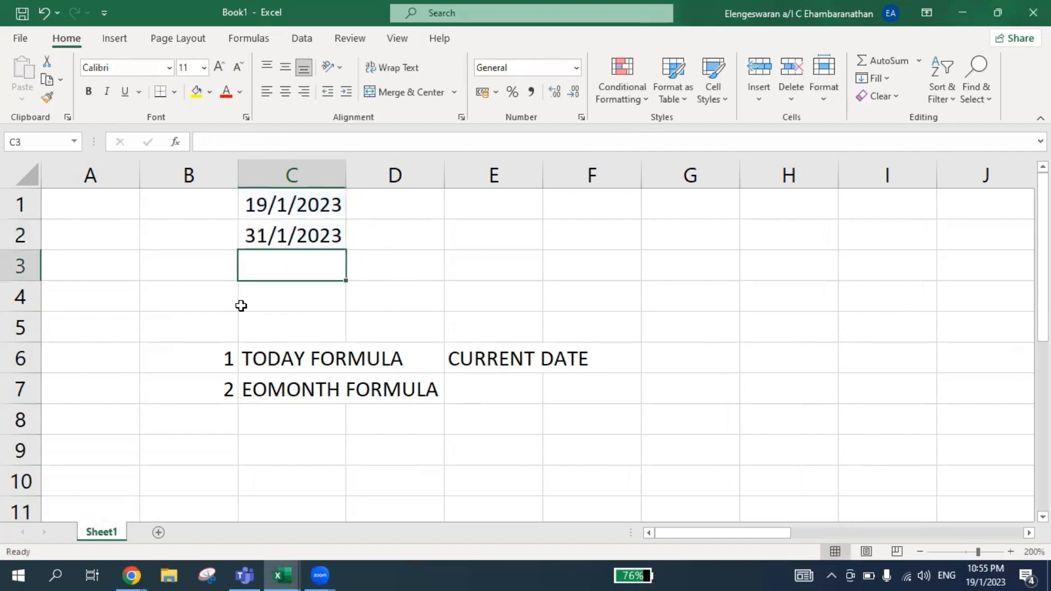
Change the months argument of the EOMONTH formula in C2 to 1.
key(Up)
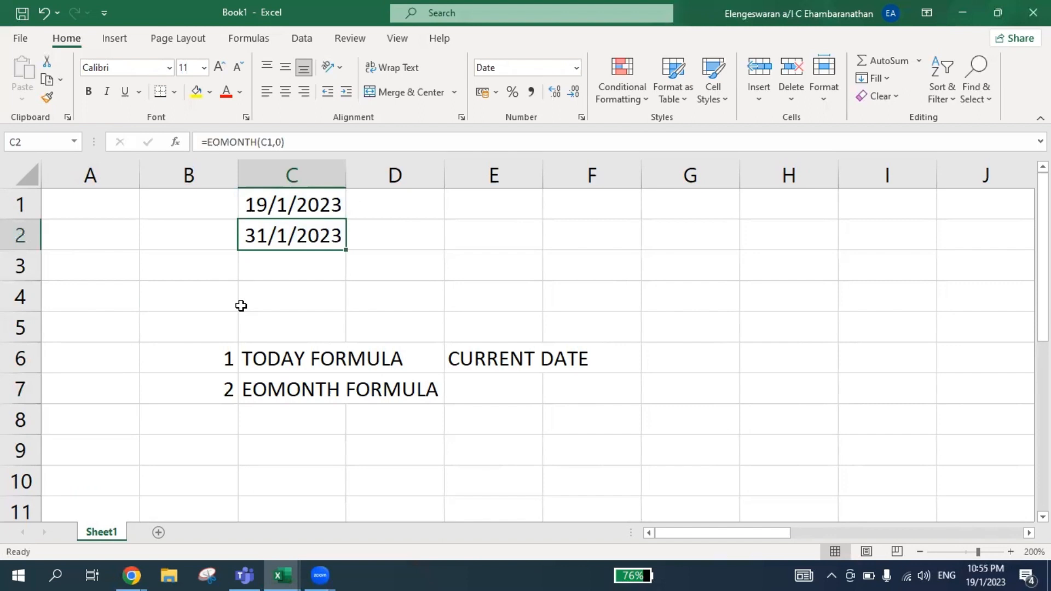
key(F2)
key(Left)
key(BackSpace)
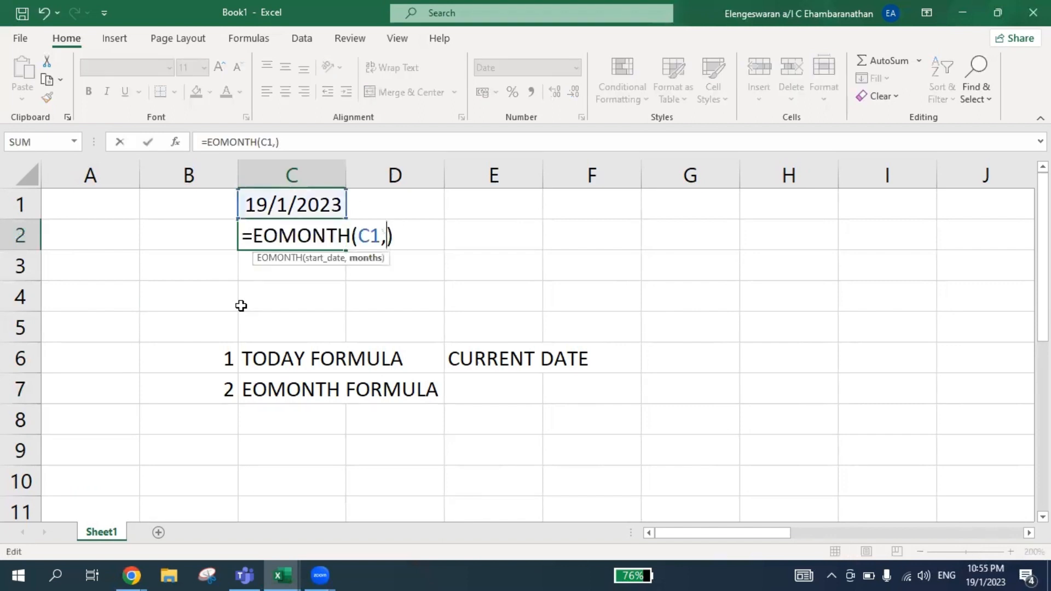
text(Q)
key(BackSpace)
text(1)
key(ctrl+Return)
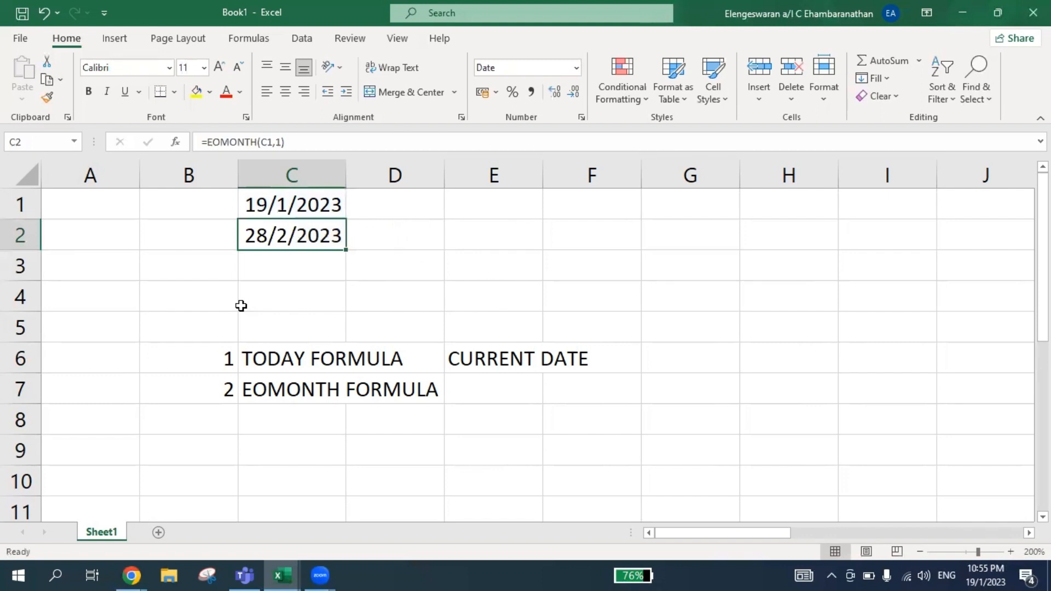
Edit the C2 formula to =EOMONTH(C1,2) and return to cell C1.
key(Up)
key(Down)
key(F2)
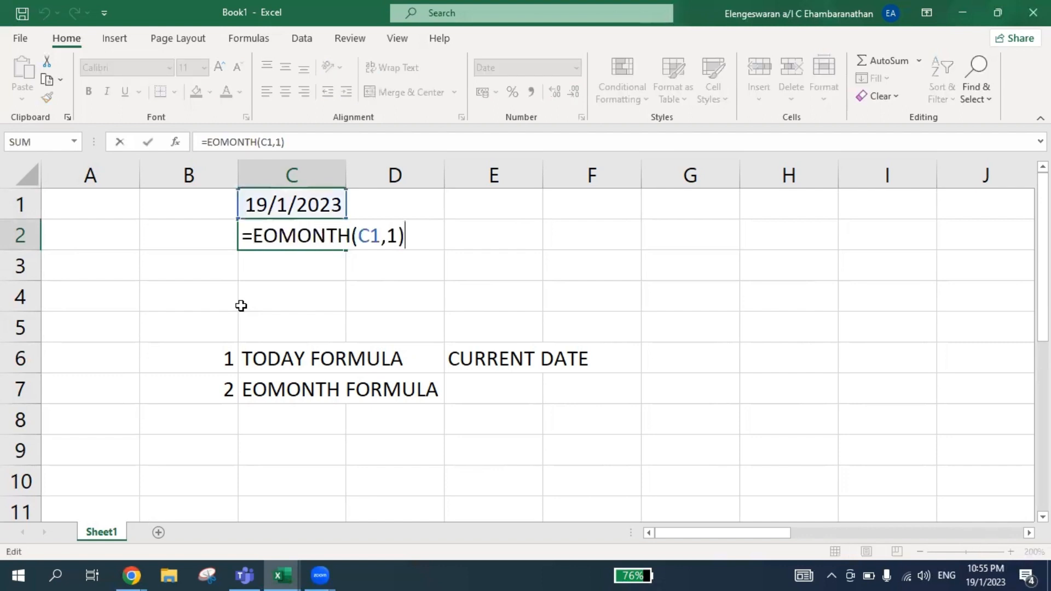
key(Left)
key(BackSpace)
text(2)
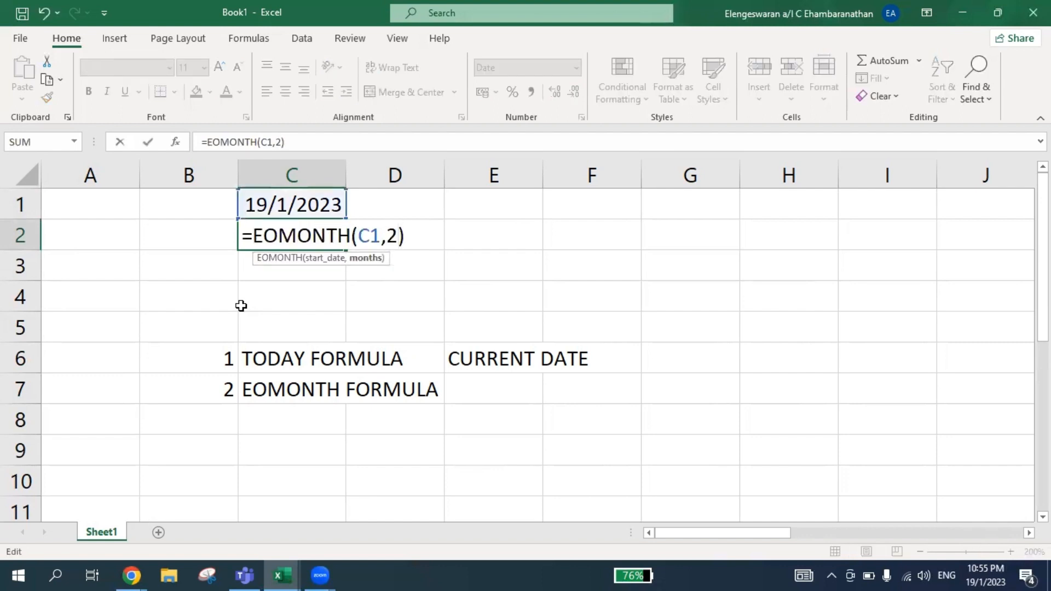
key(Return)
key(Up)
key(Up)
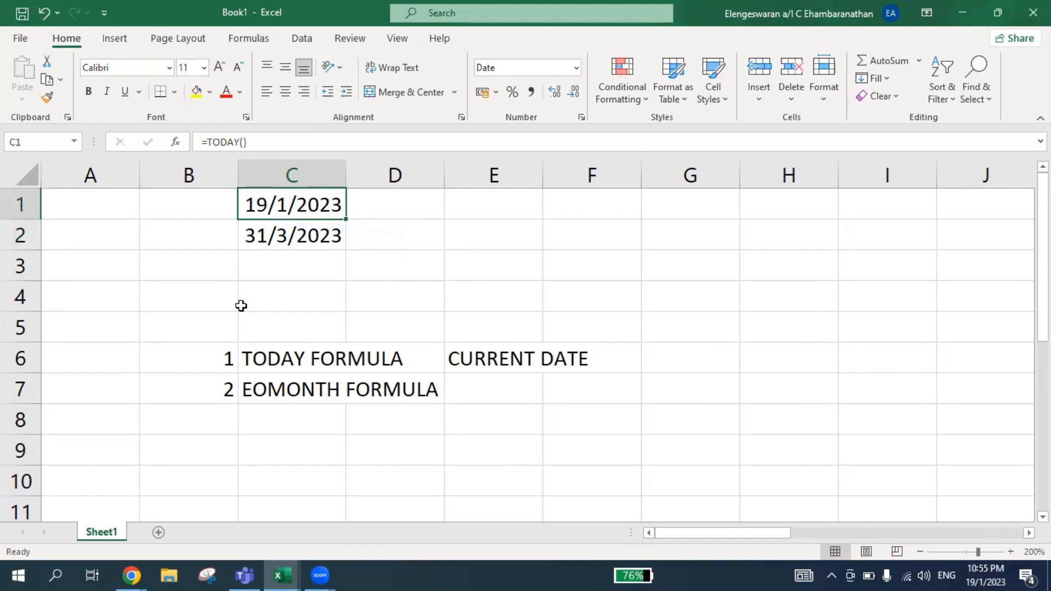
Set the months argument of the EOMONTH formula in C2 to 0.
key(Down)
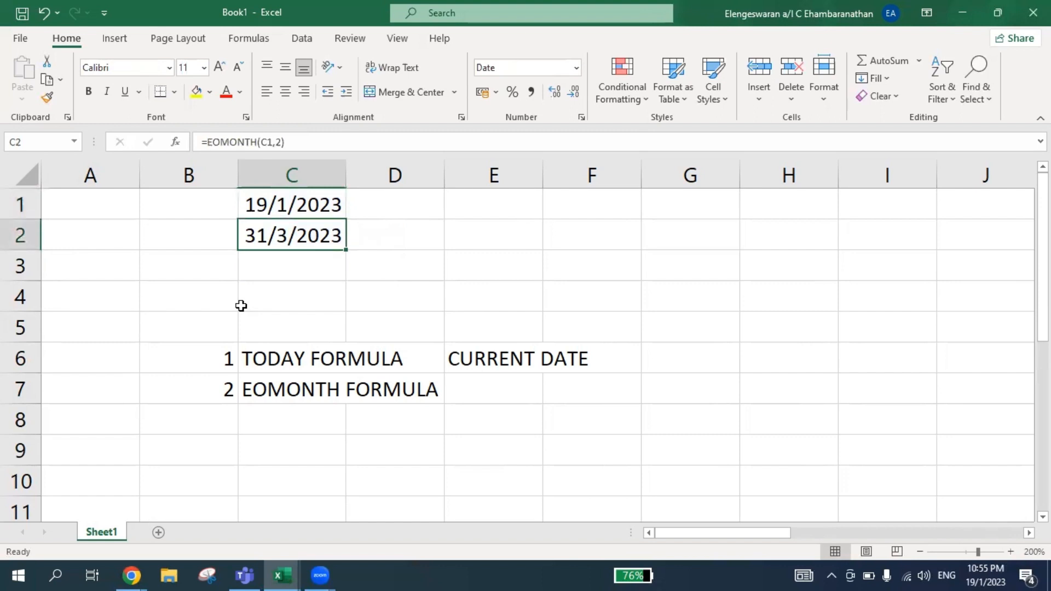
key(F2)
key(Left)
key(BackSpace)
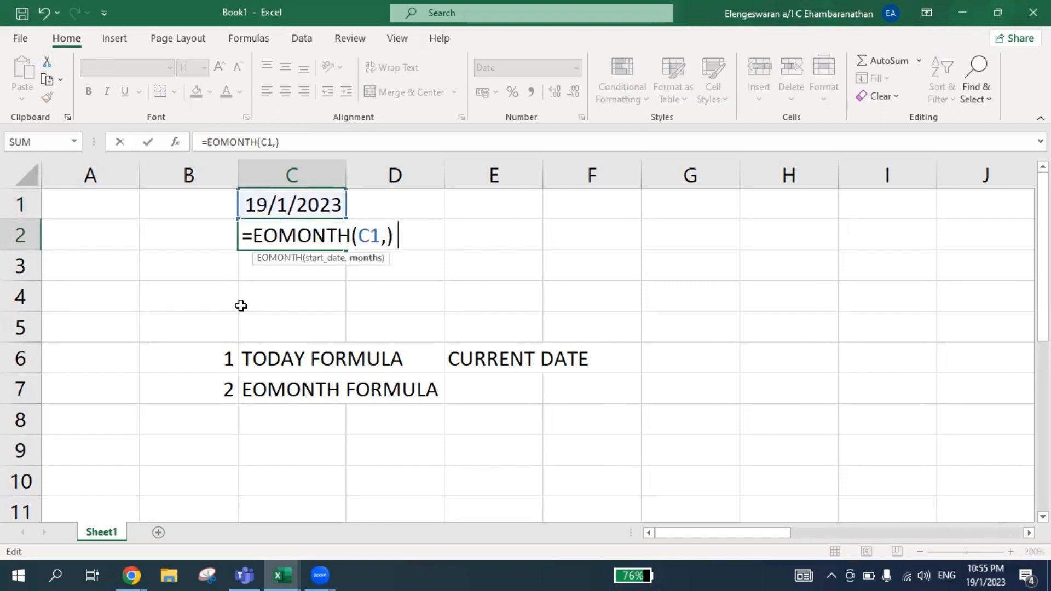
text(0)
key(Return)
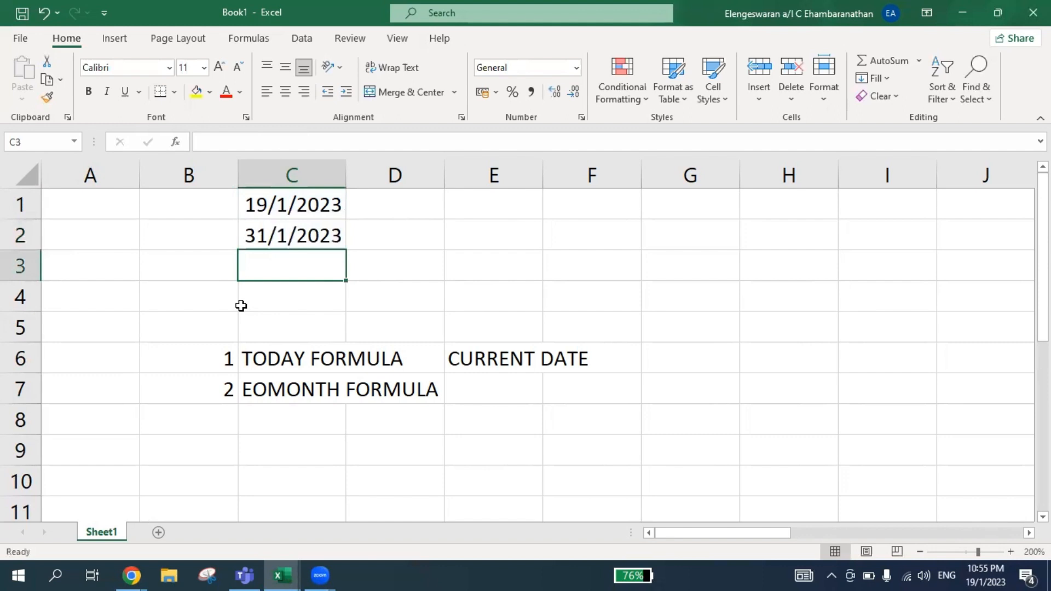
Enter the description END OF MONTH DATE in cell E7, beside the EOMONTH FORMULA entry.
key(Down)
key(Down)
key(Down)
key(Down)
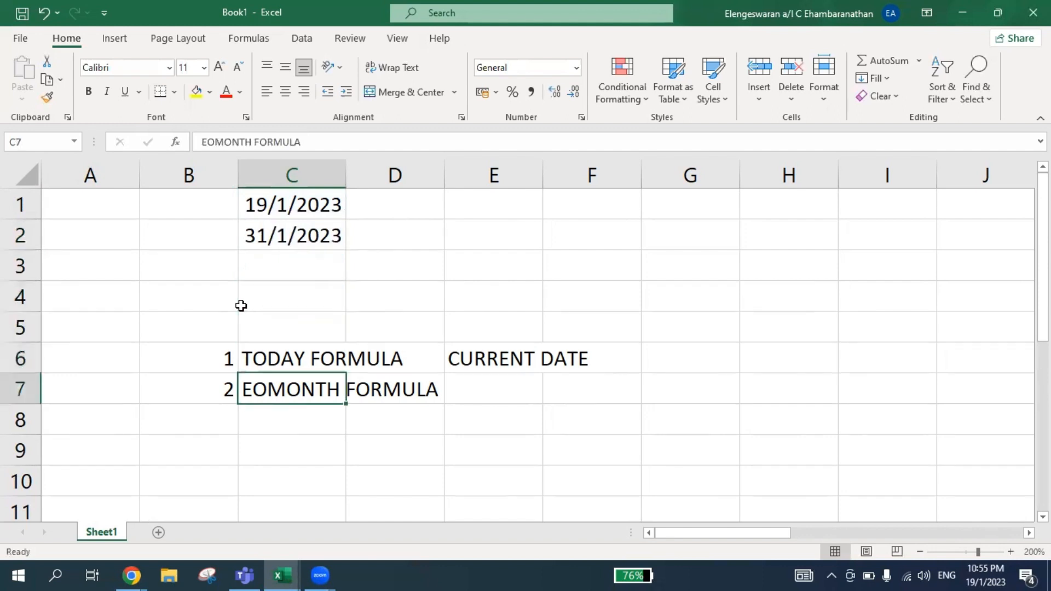
key(Right)
key(Right)
text(EN)
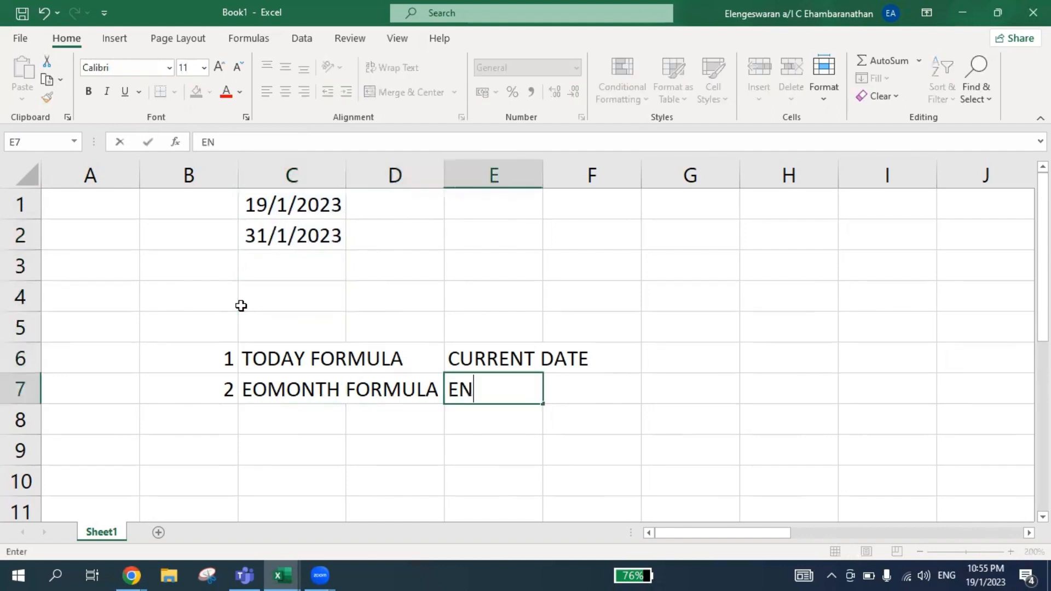
text(D OF DATA)
key(BackSpace)
key(BackSpace)
key(BackSpace)
key(BackSpace)
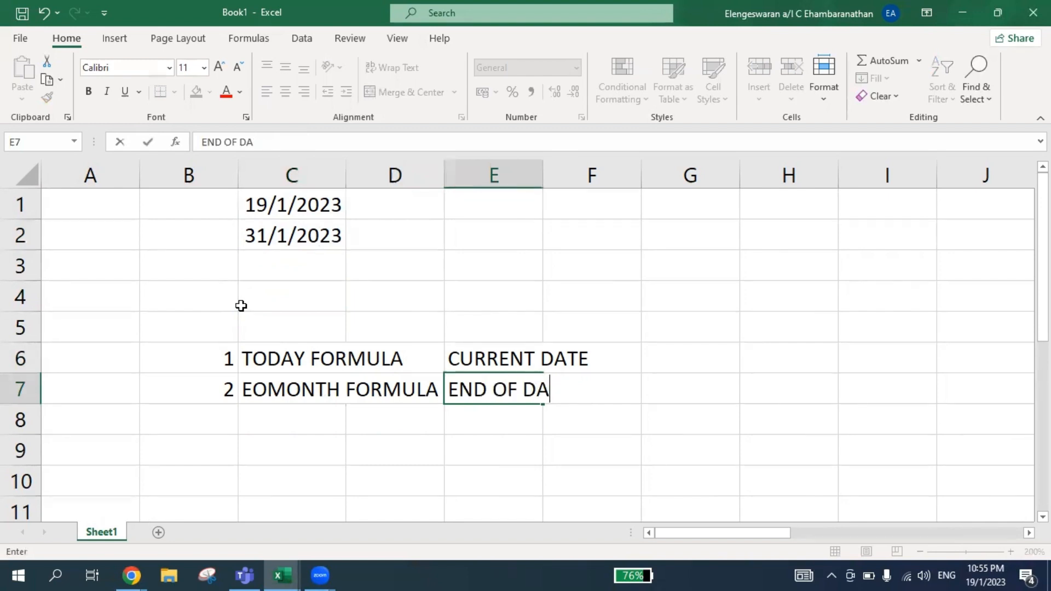
text(MONTH DAT)
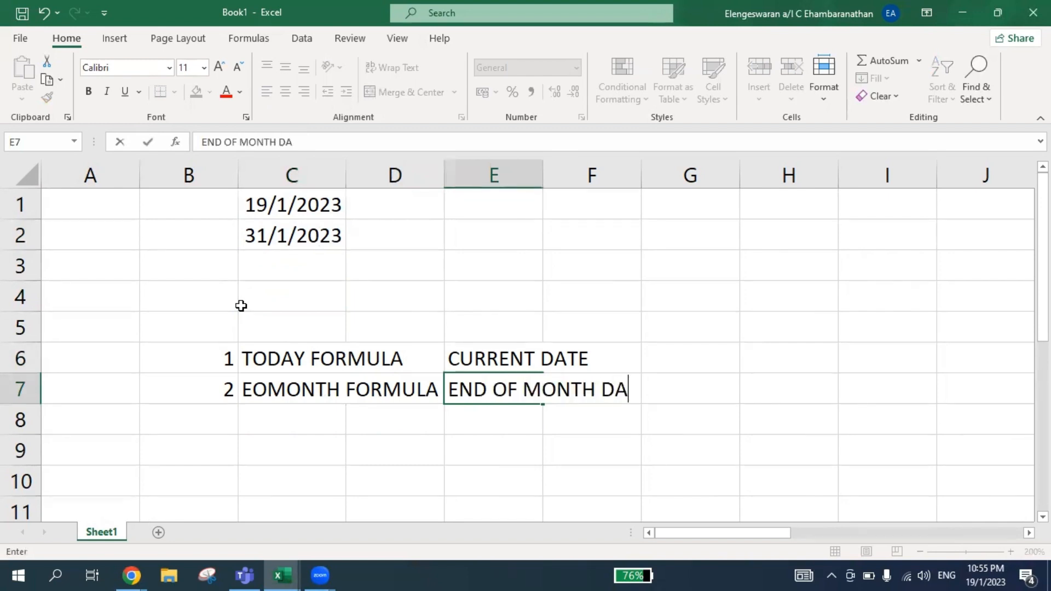
text(E)
key(Return)
Add list item 3 in cell B8 with the label TEXT FORMULA in cell C8.
key(Left)
key(Left)
key(Left)
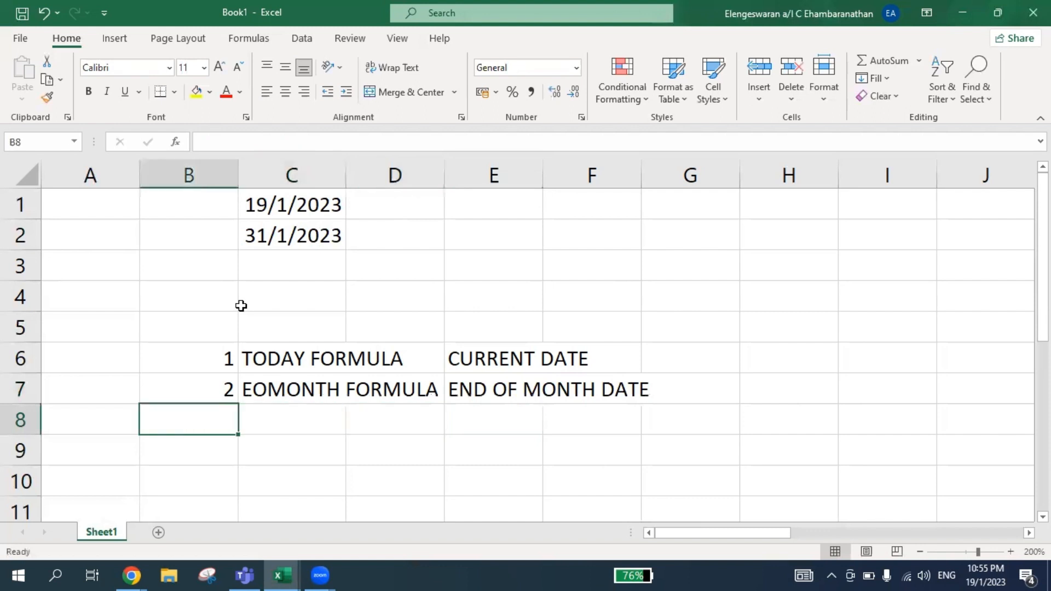
text(3)
key(Tab)
text(TE)
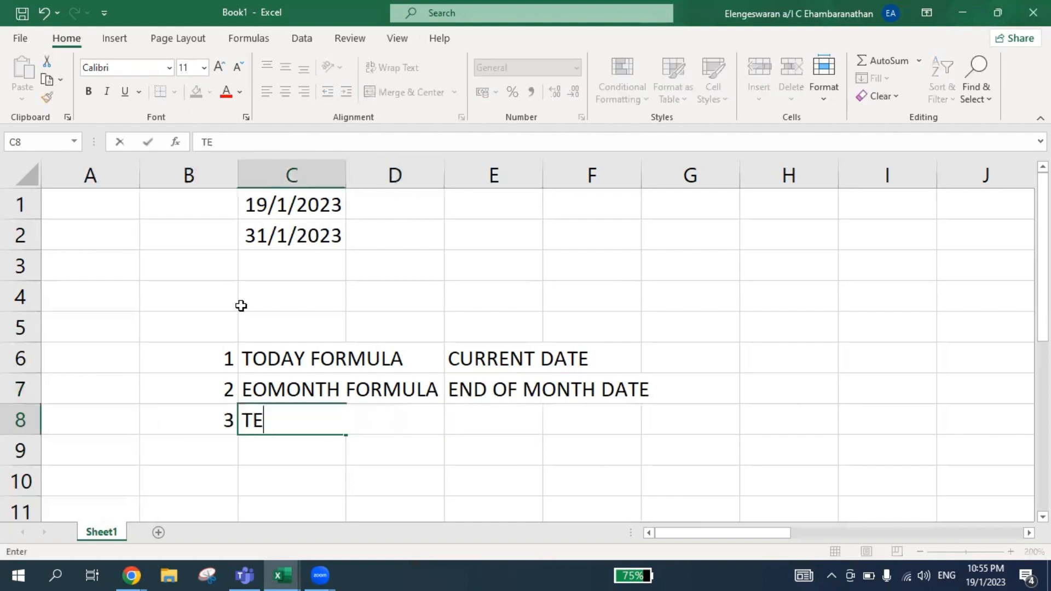
text(XT FORMULA)
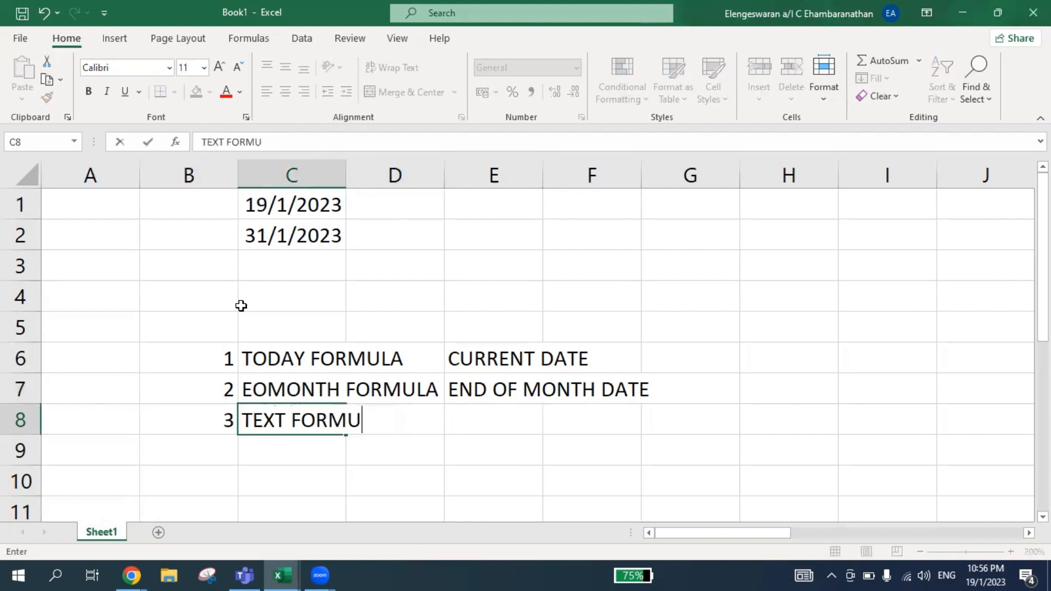
key(Tab)
key(Tab)
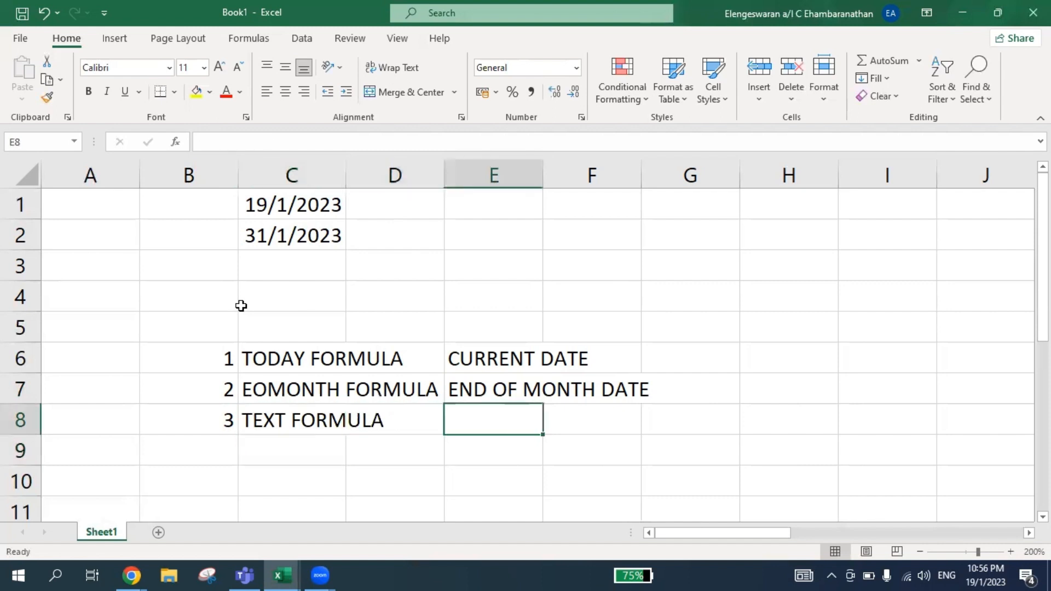
Enter the description PROVIDE TEXT/FORMAT TO THE PARTICULAR TEXT in cell E8.
text(PROVIDE )
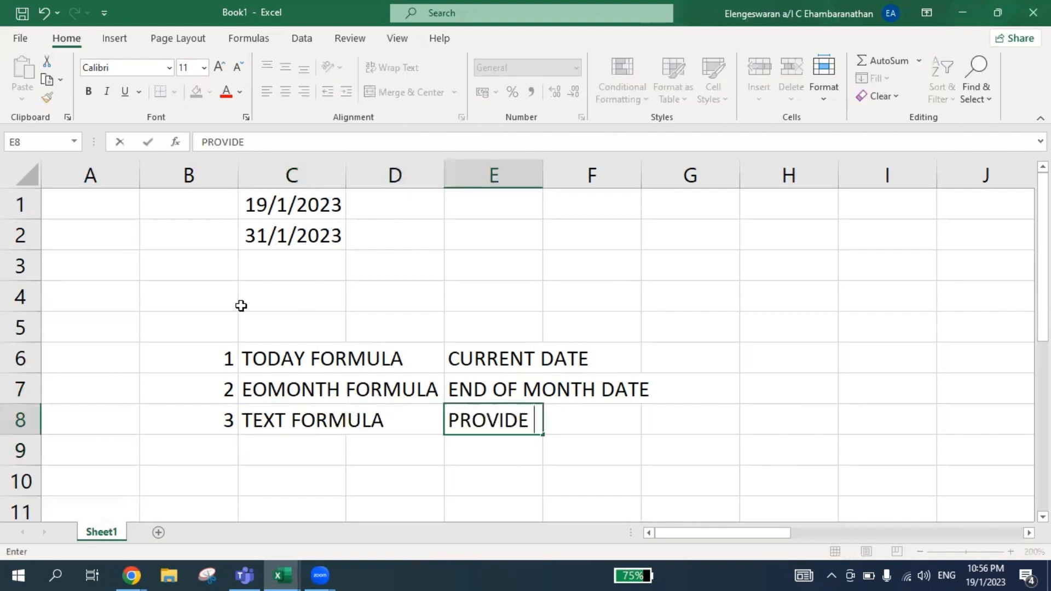
text(TEXT/F)
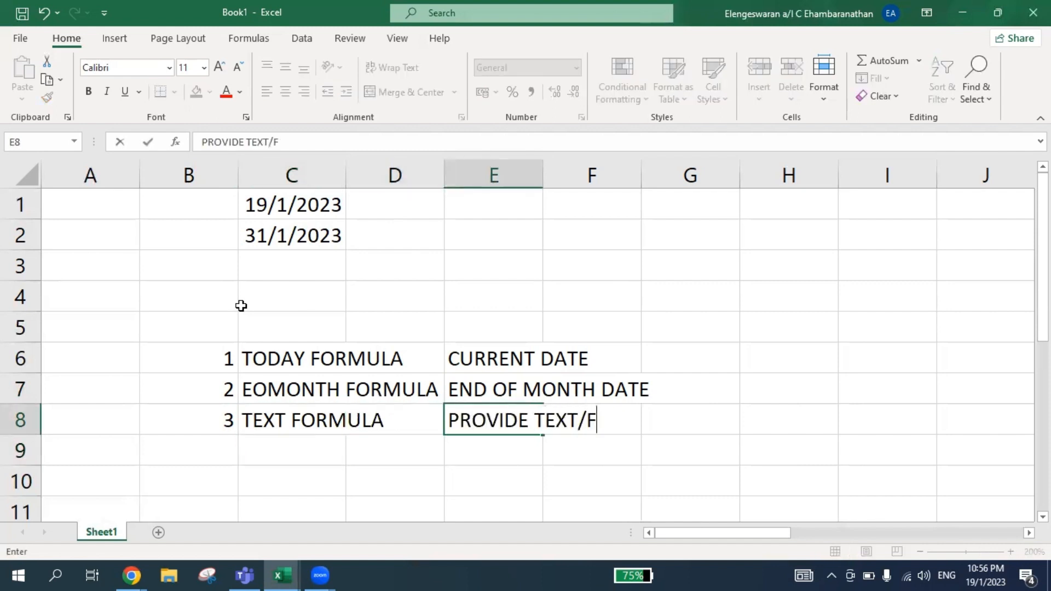
text(ORMAT TO )
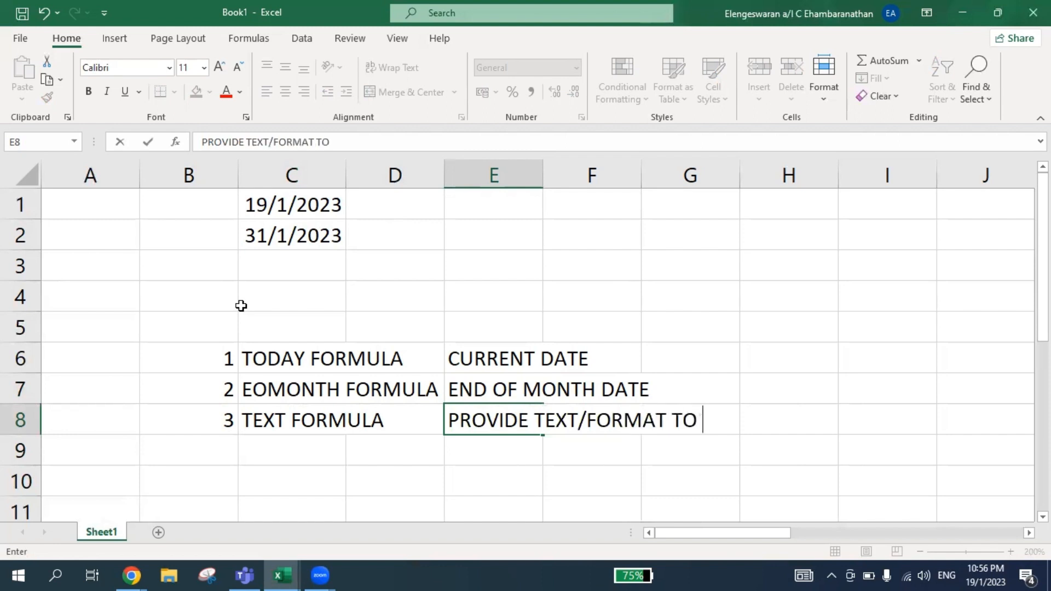
text(THE PAR)
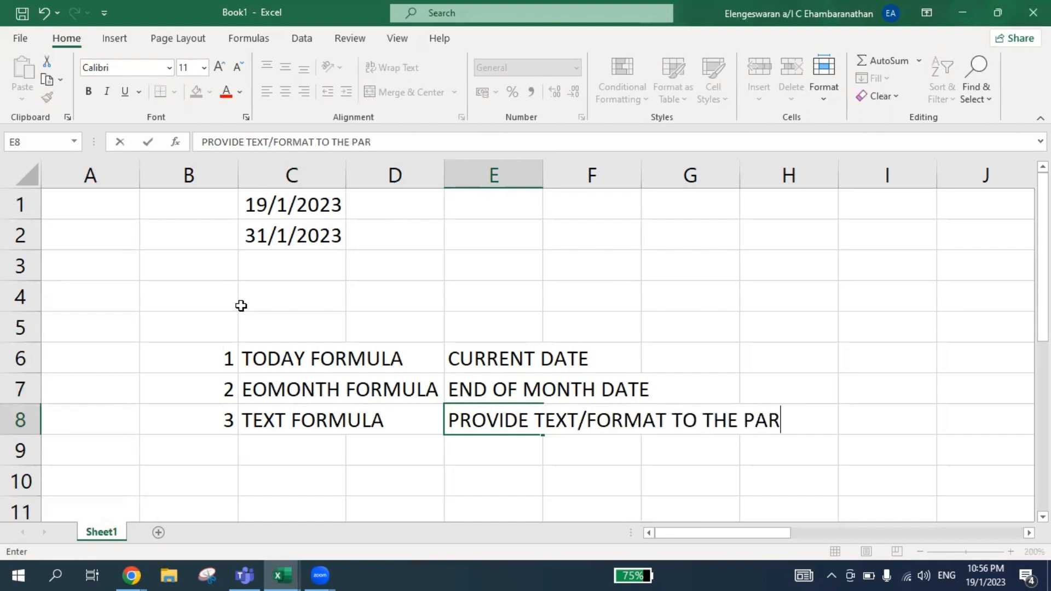
text(TICUL)
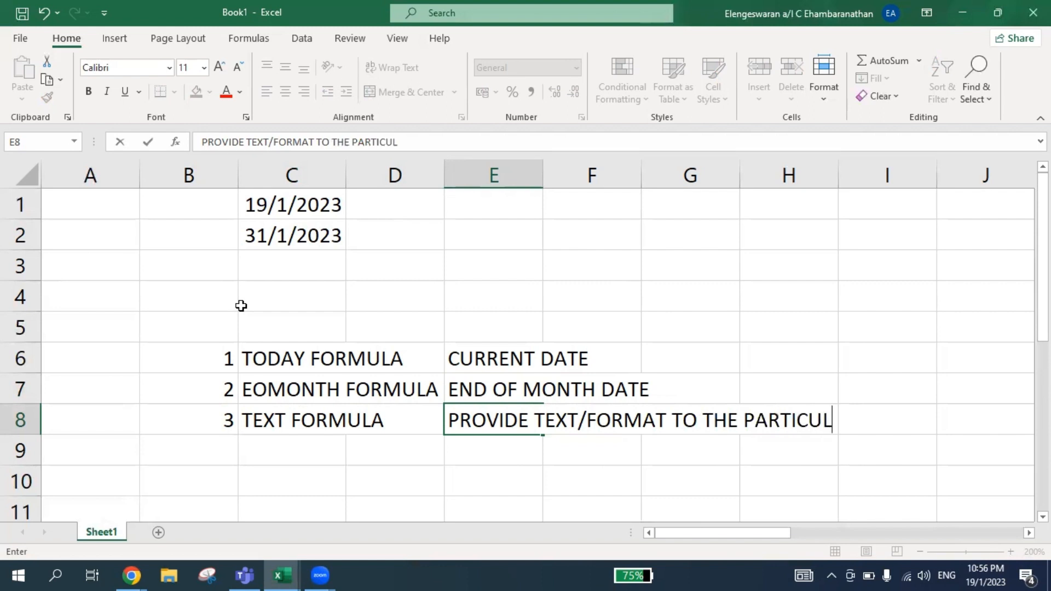
text(AR TEXT)
key(ctrl+Return)
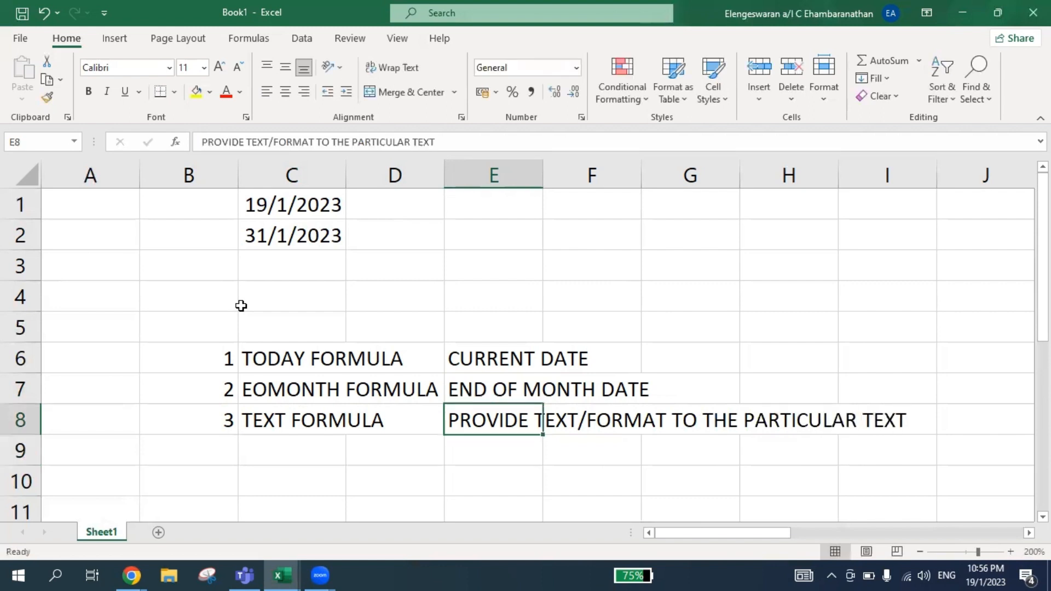
Enter the formula =TEXT(C2,"mmmm") in cell C3 to return the full month name.
key(Left)
key(Left)
key(Up)
key(Up)
key(Up)
key(Up)
key(Up)
key(Up)
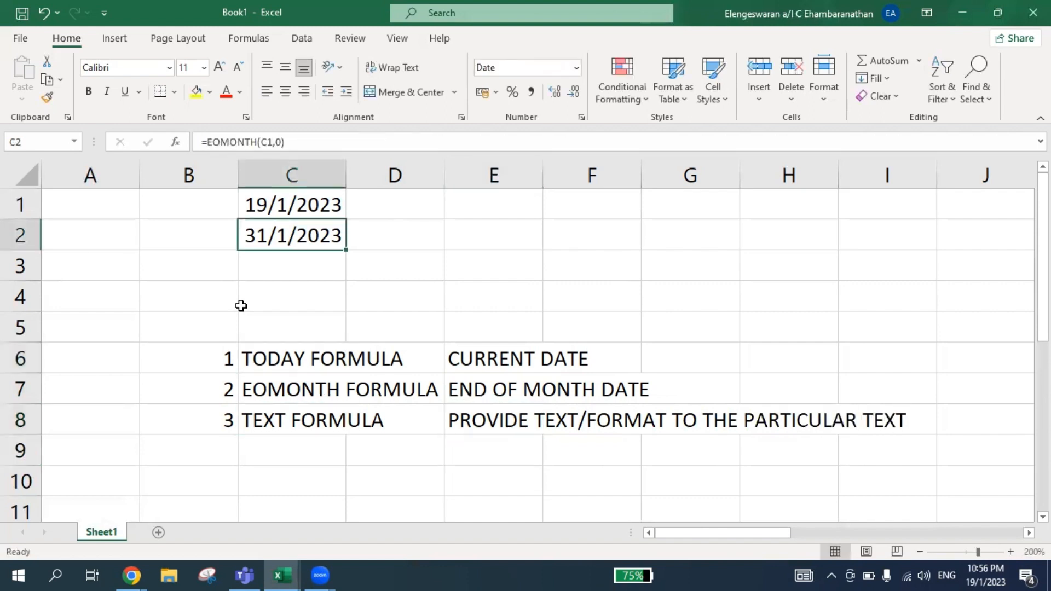
key(Down)
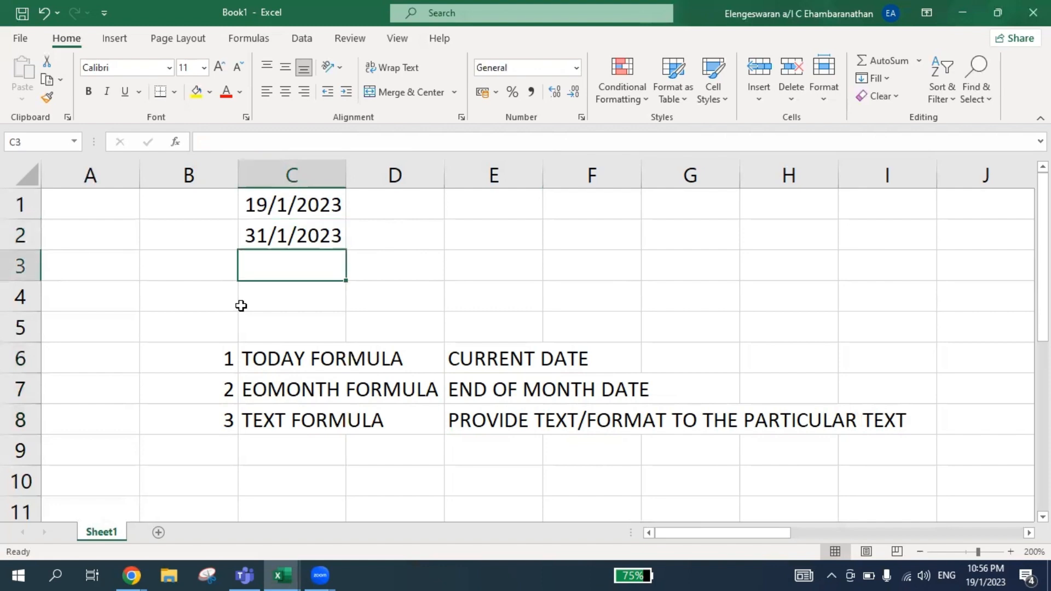
text(=TE)
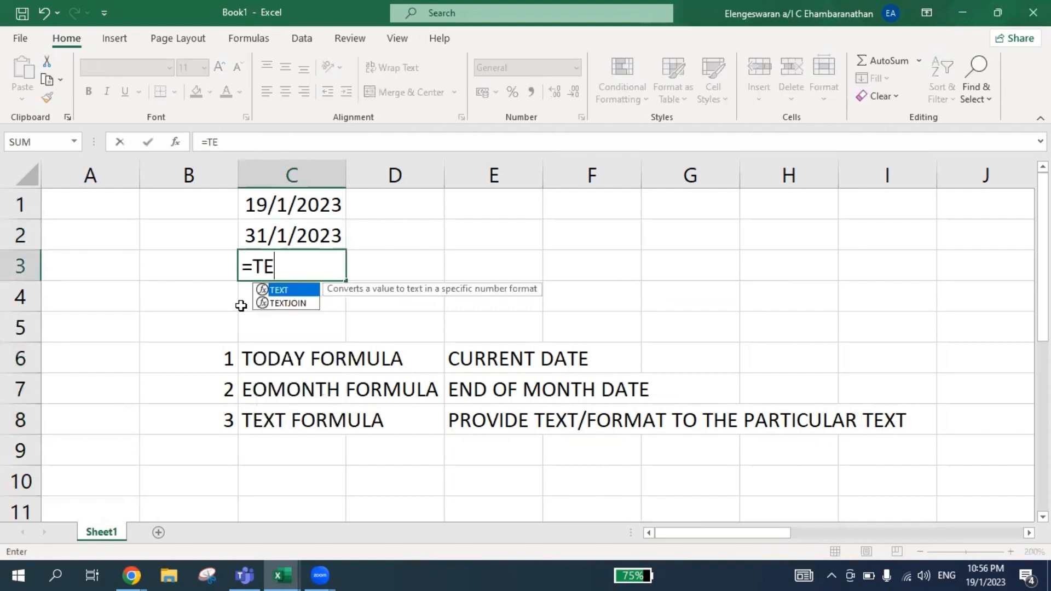
text(XT()
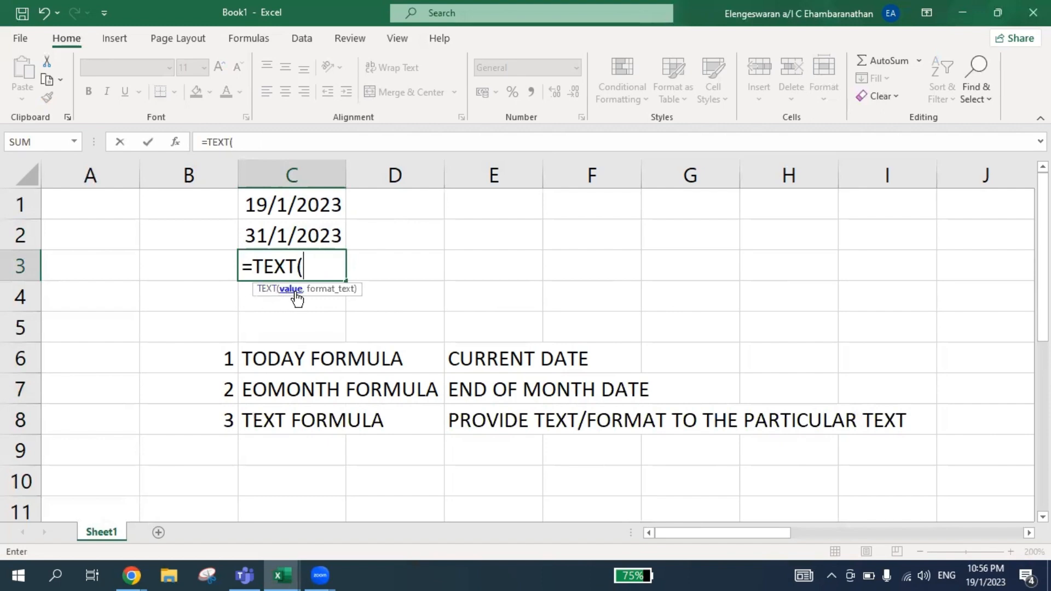
click(282, 236)
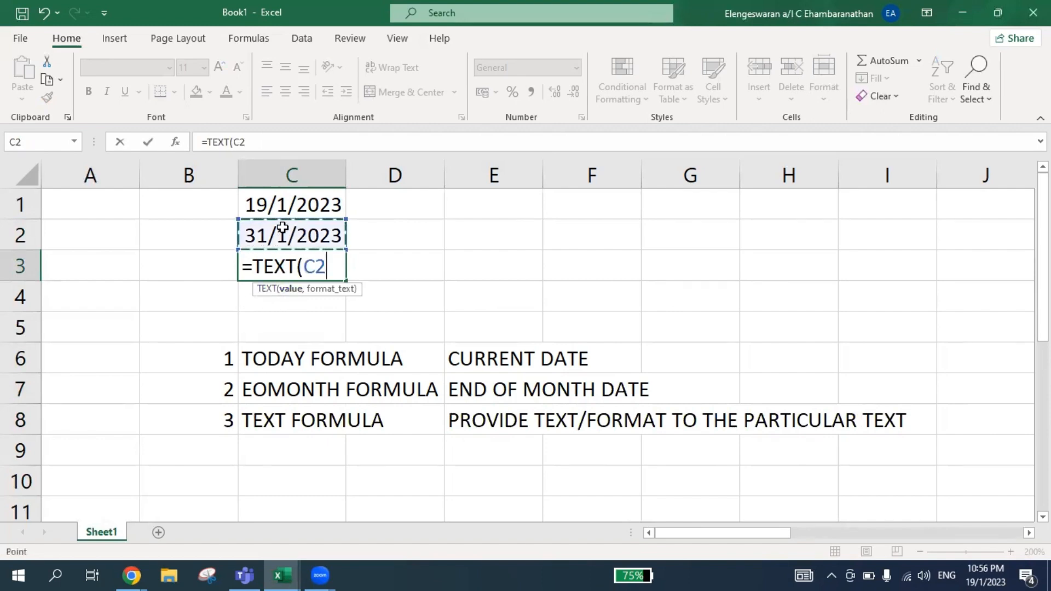
text(,)
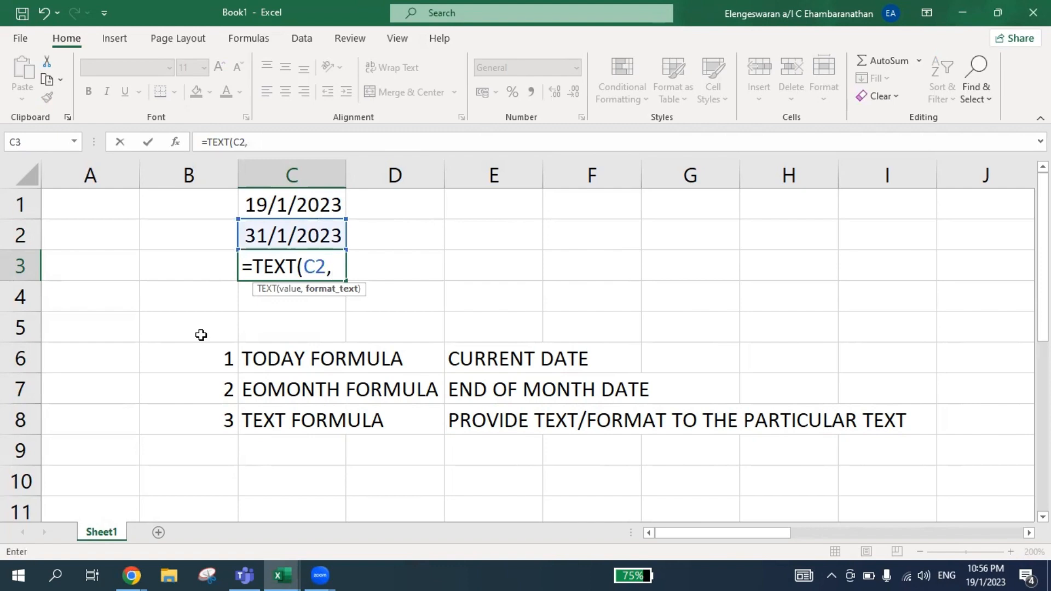
text("mm)
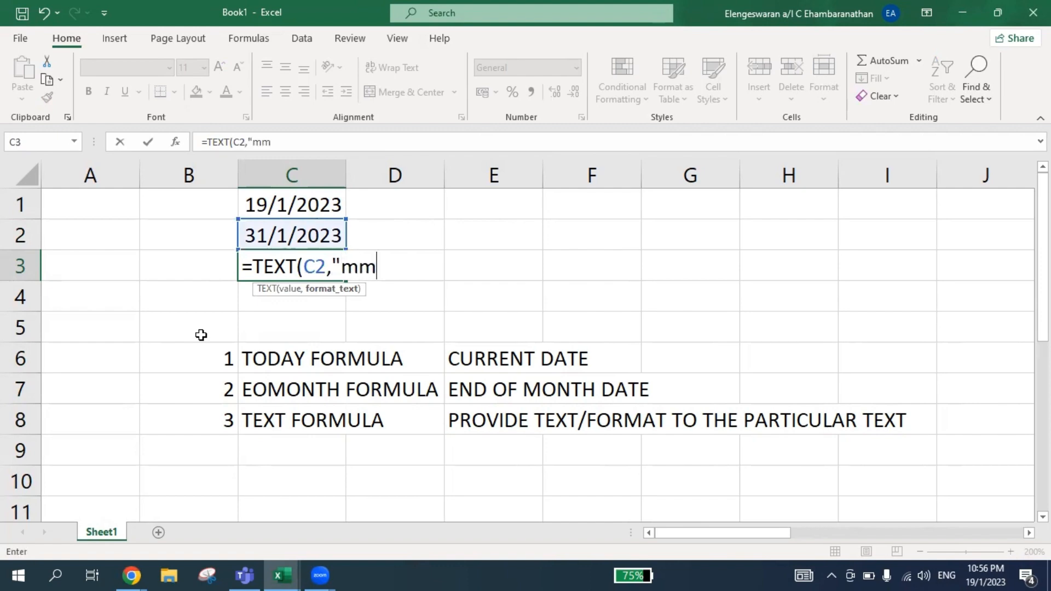
text(mm"))
key(Return)
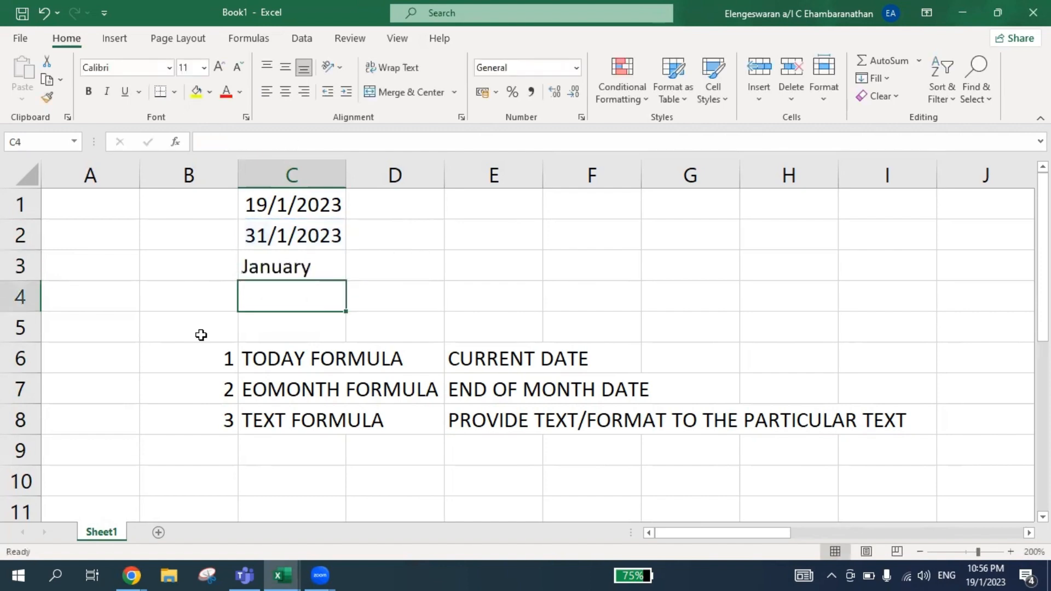
Change the format text of the TEXT formula in C3 to "mmm".
key(Up)
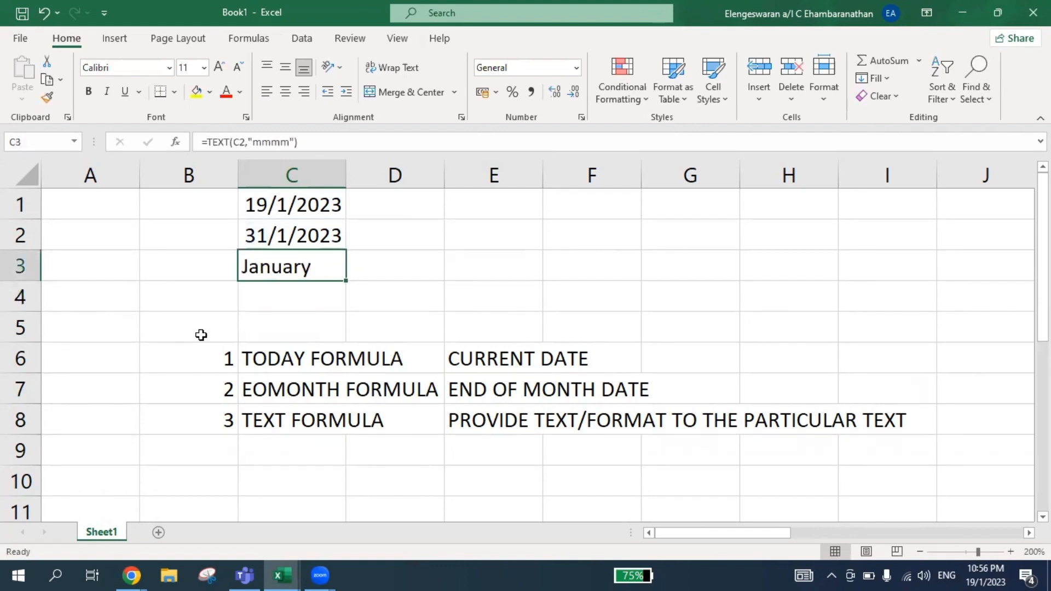
key(F2)
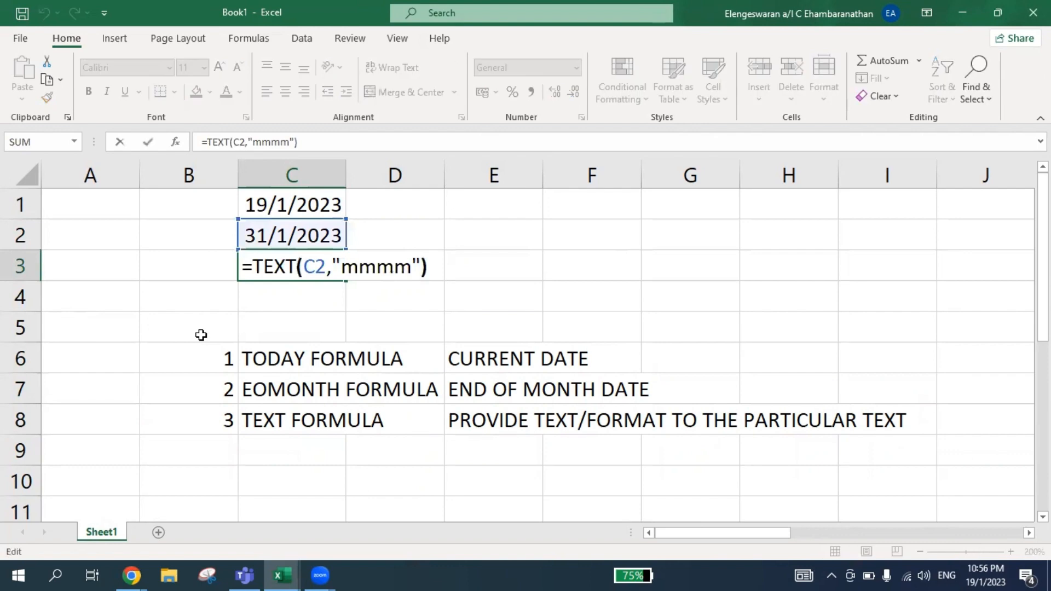
key(Left)
key(Left)
key(BackSpace)
key(Return)
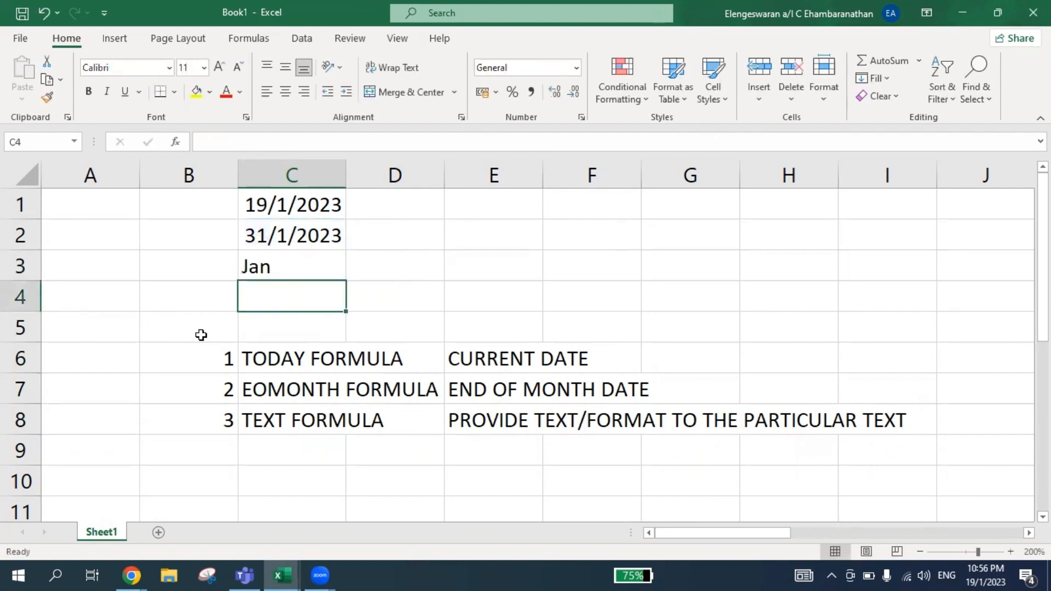
Shorten the format text of the TEXT formula in C3 to "mm".
key(Up)
key(F2)
key(Left)
key(Left)
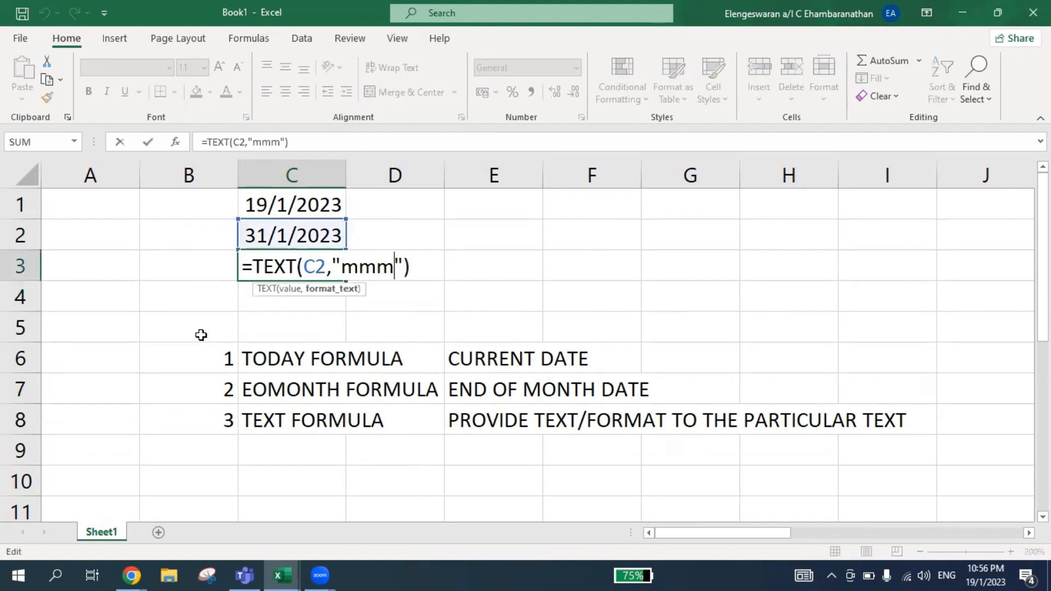
key(BackSpace)
key(Return)
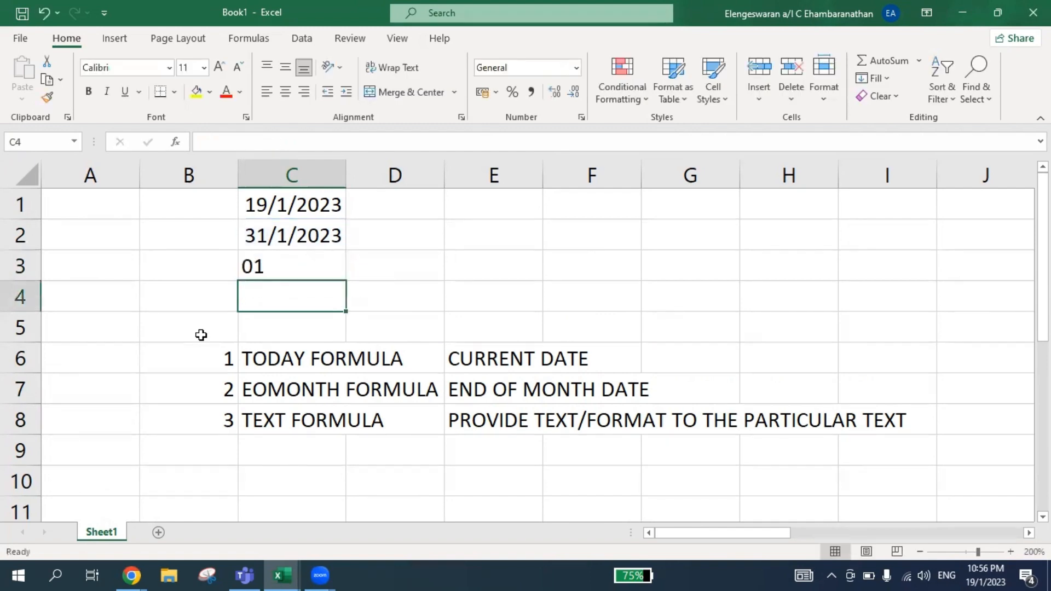
Replace the format text of the TEXT formula in C3 with "dddd" to return the weekday name.
key(Up)
key(Up)
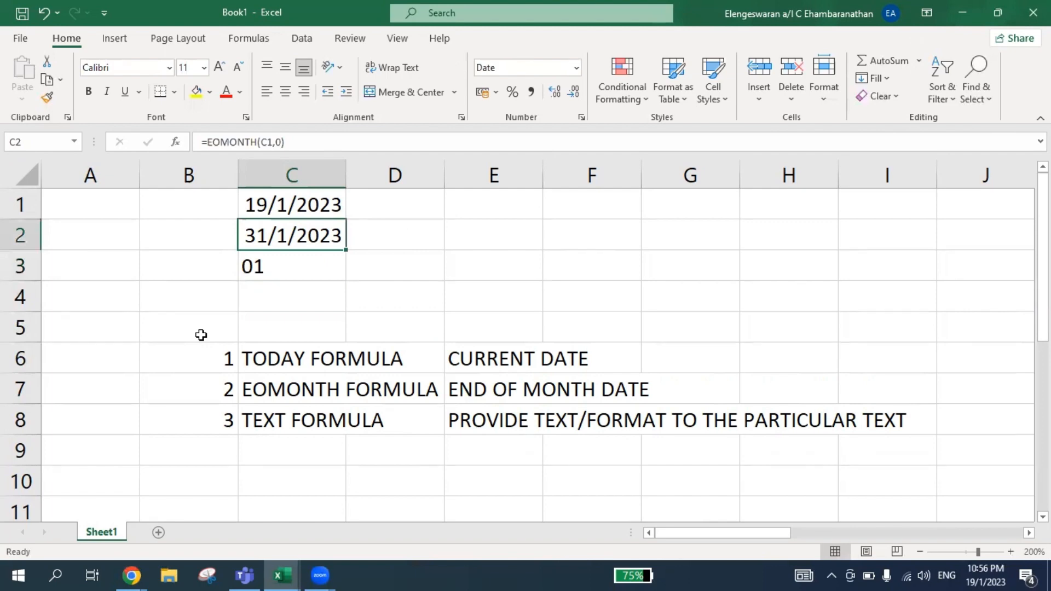
key(Down)
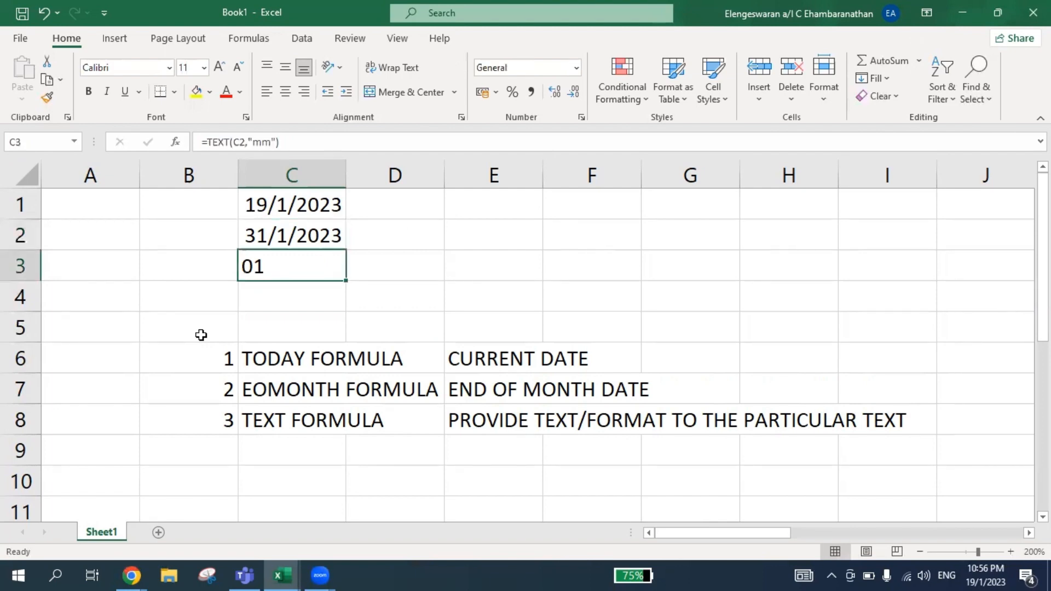
key(F2)
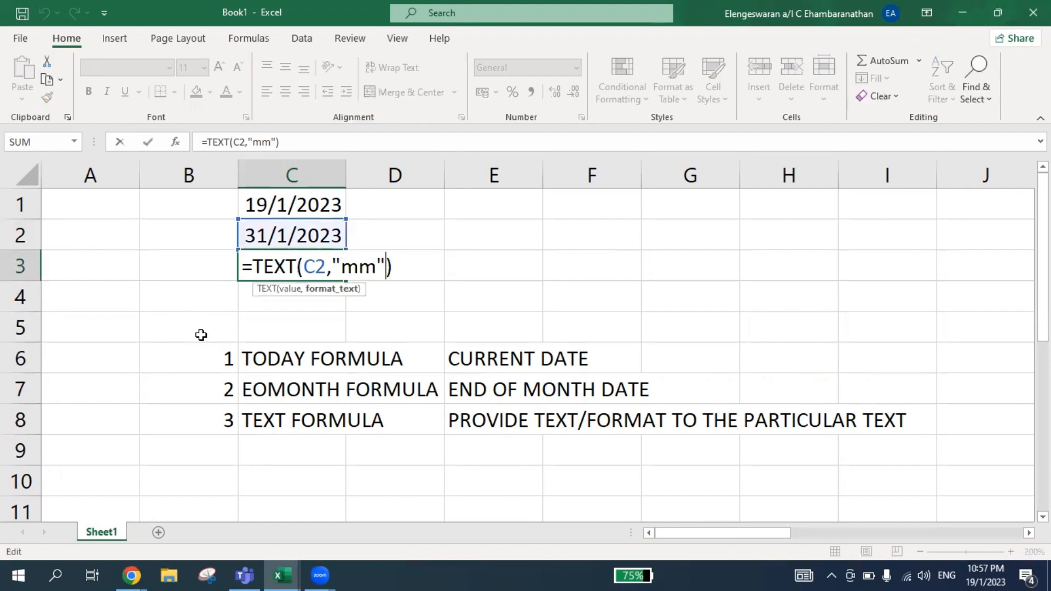
key(BackSpace)
key(BackSpace)
text(dddd)
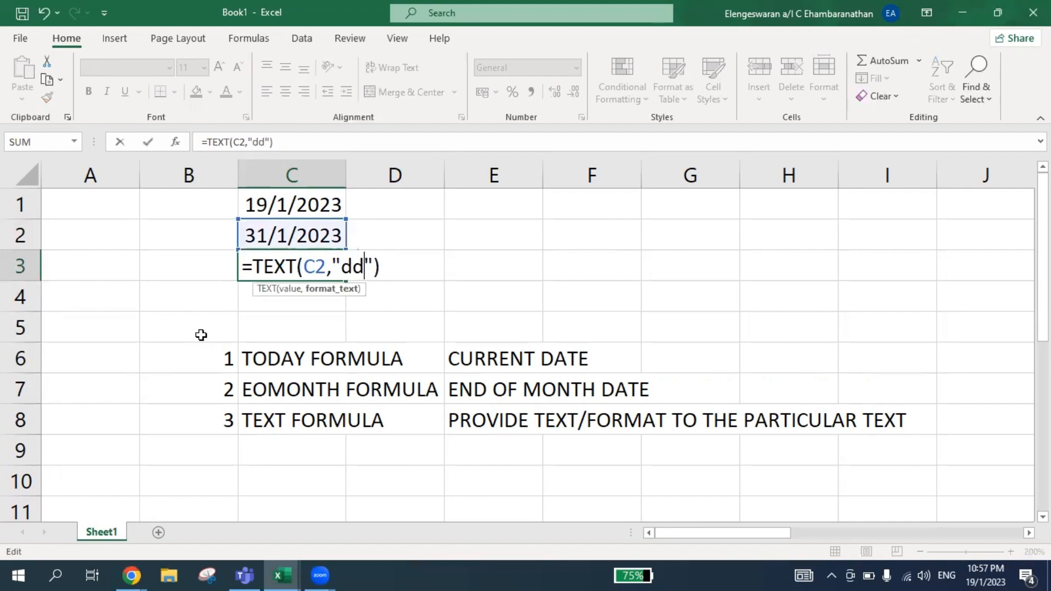
key(Return)
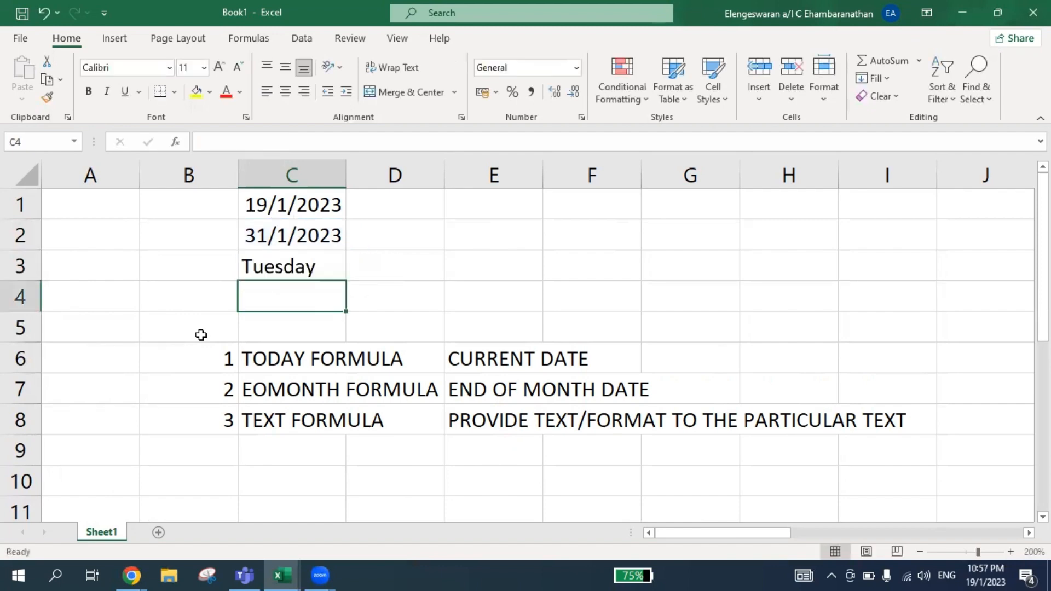
Change the format text of the TEXT formula in C3 to "mmmm" to return the full month name.
key(Up)
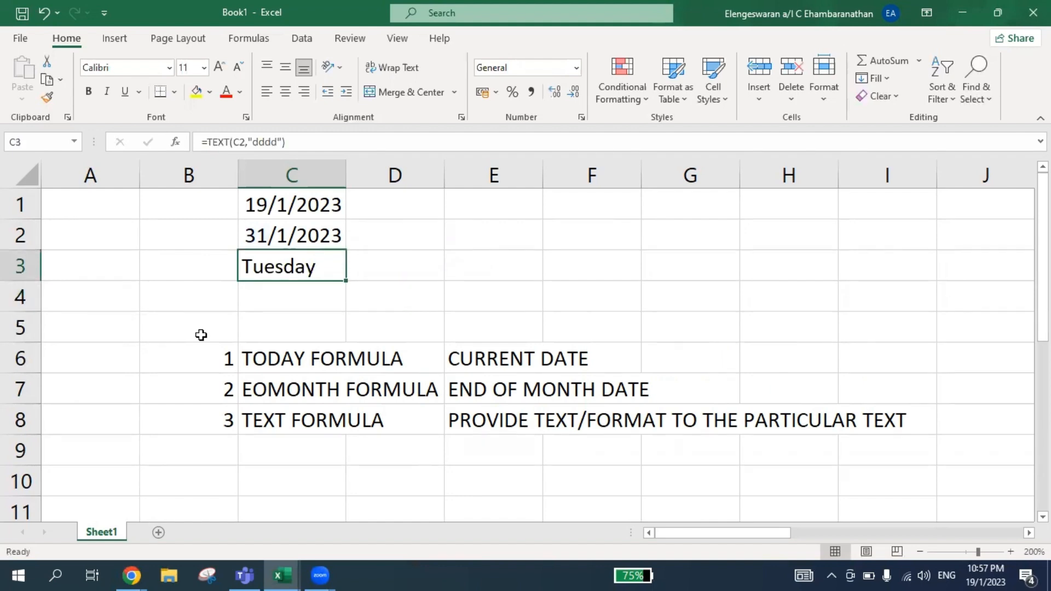
key(F2)
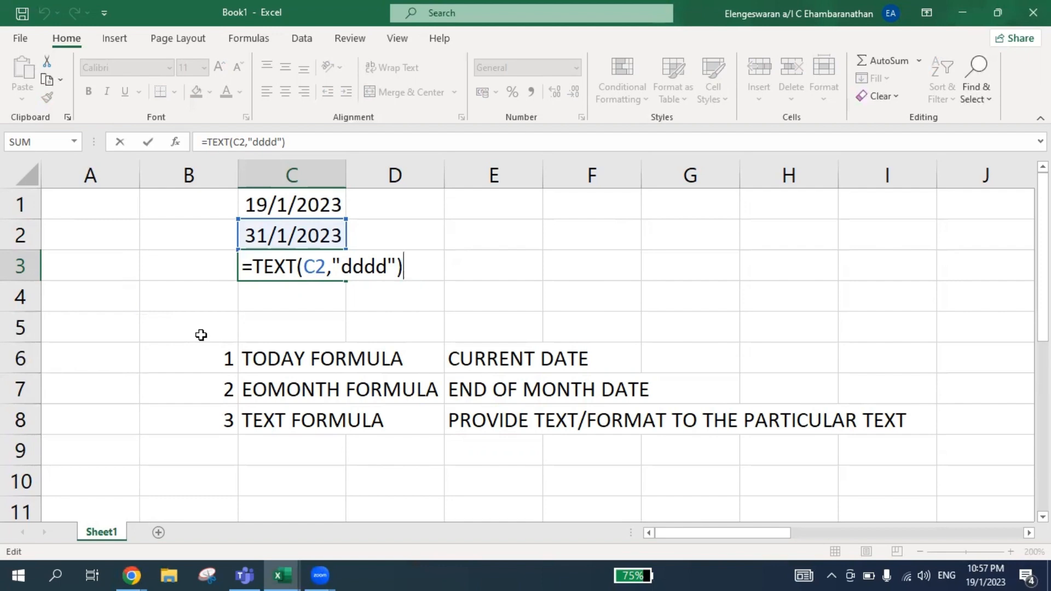
key(Left)
key(Left)
key(shift+Left)
key(shift+Left)
key(shift+Left)
key(shift+Left)
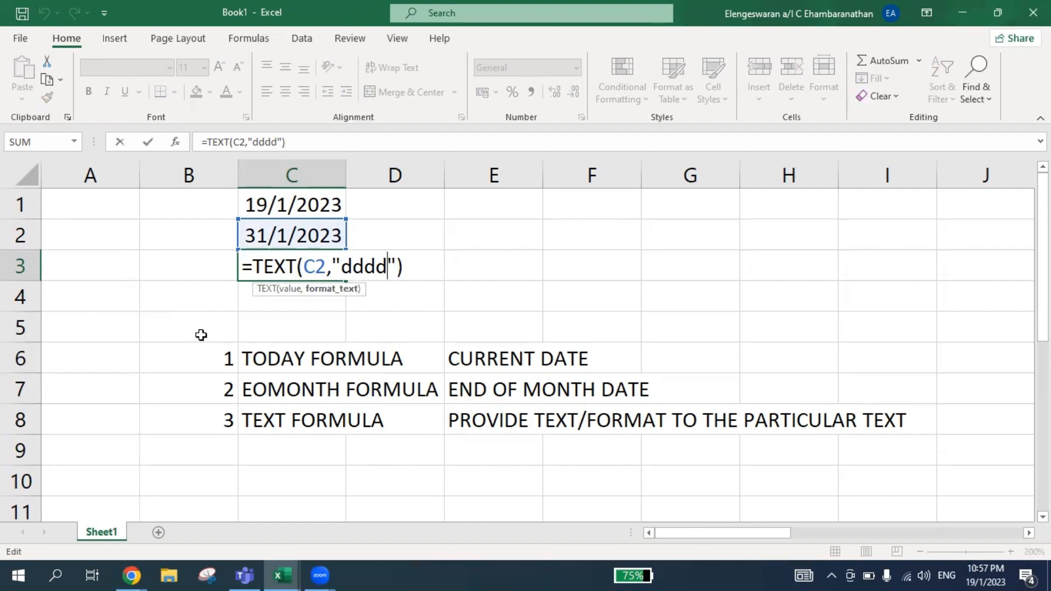
text(mmmm)
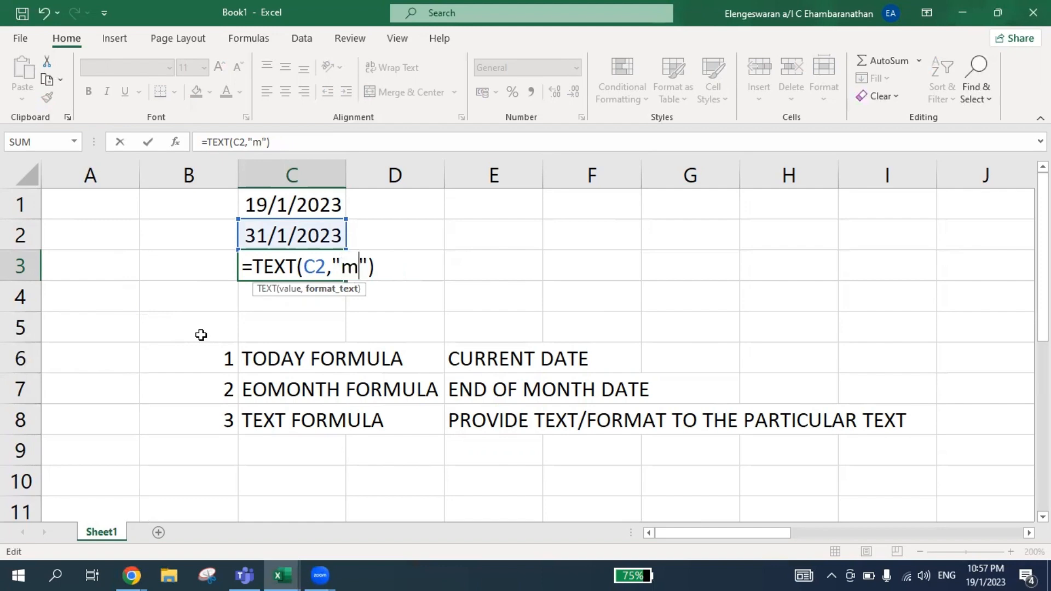
key(Return)
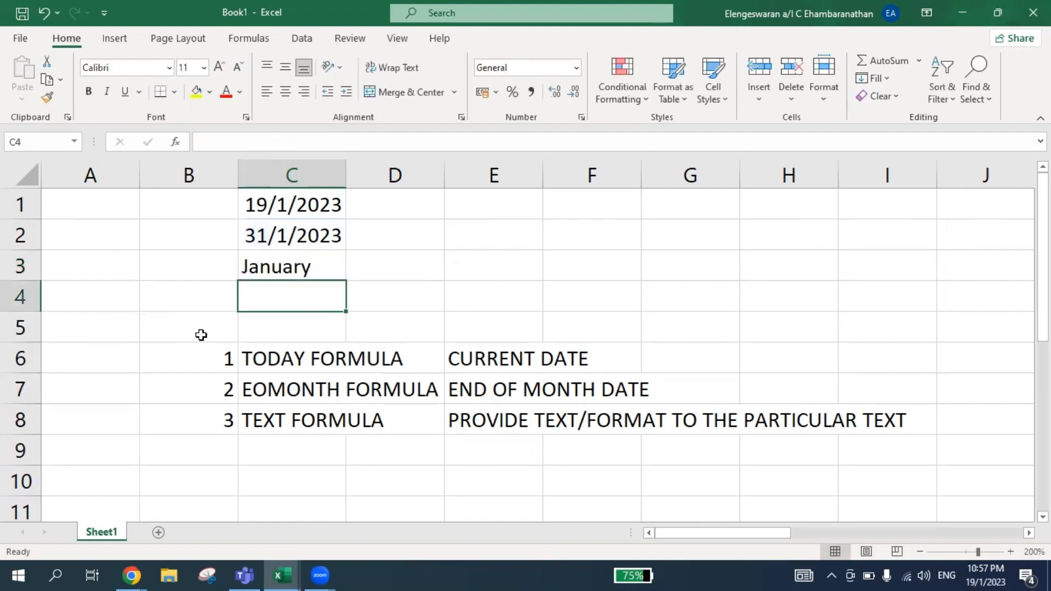
Enter the formula =YEAR(C2) in cell C4 to return the year of the month-end date.
text(=yea)
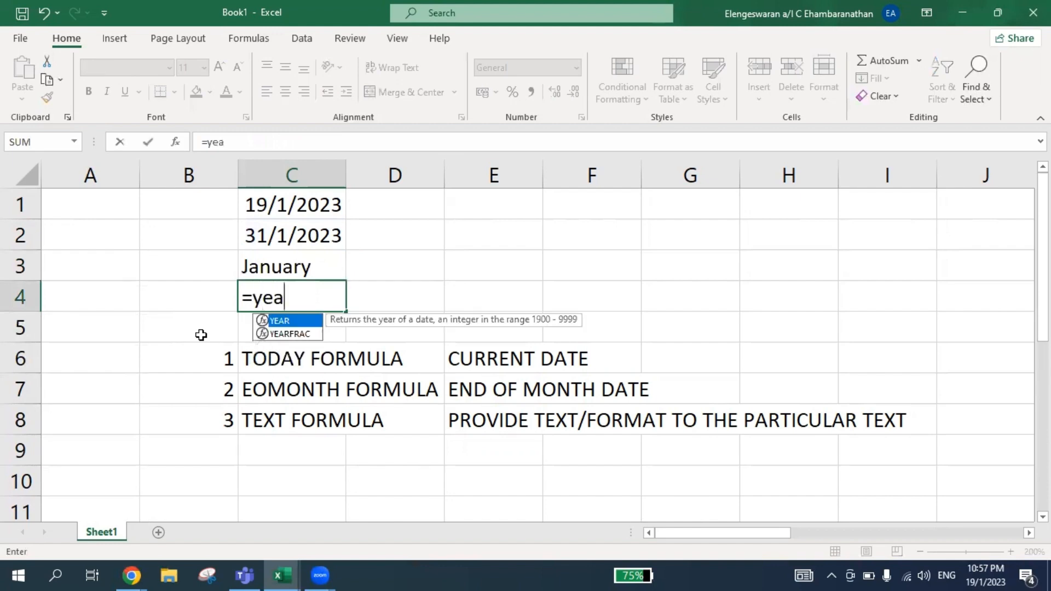
text(r()
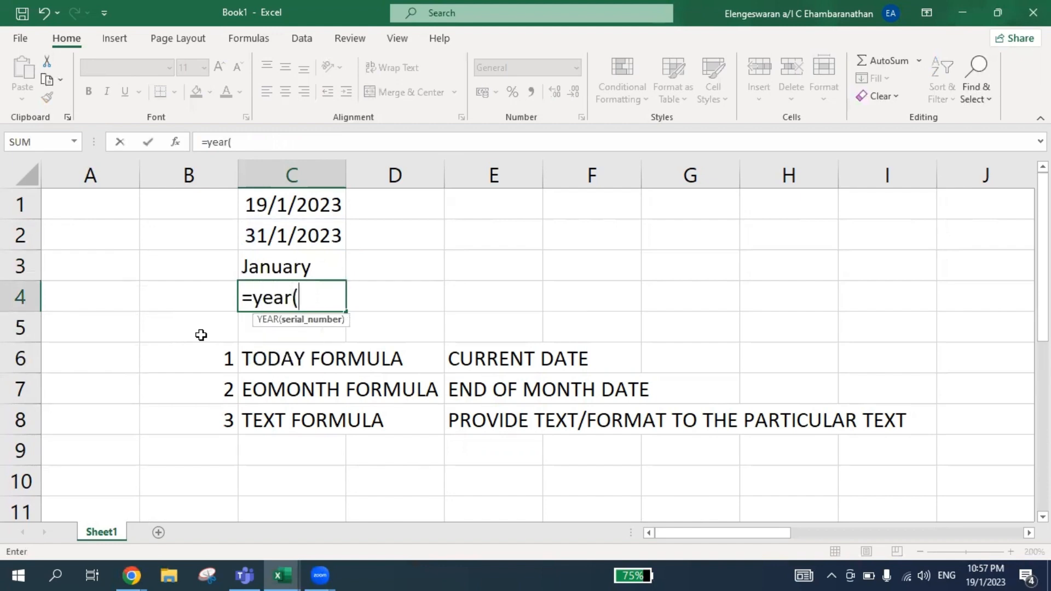
key(Up)
key(Up)
key(Up)
key(Down)
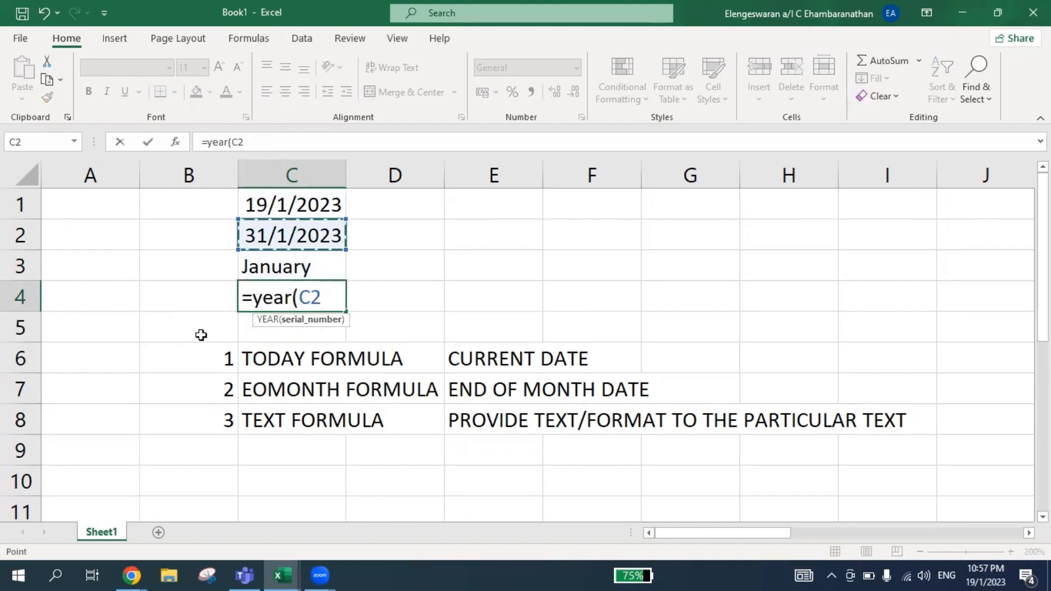
text())
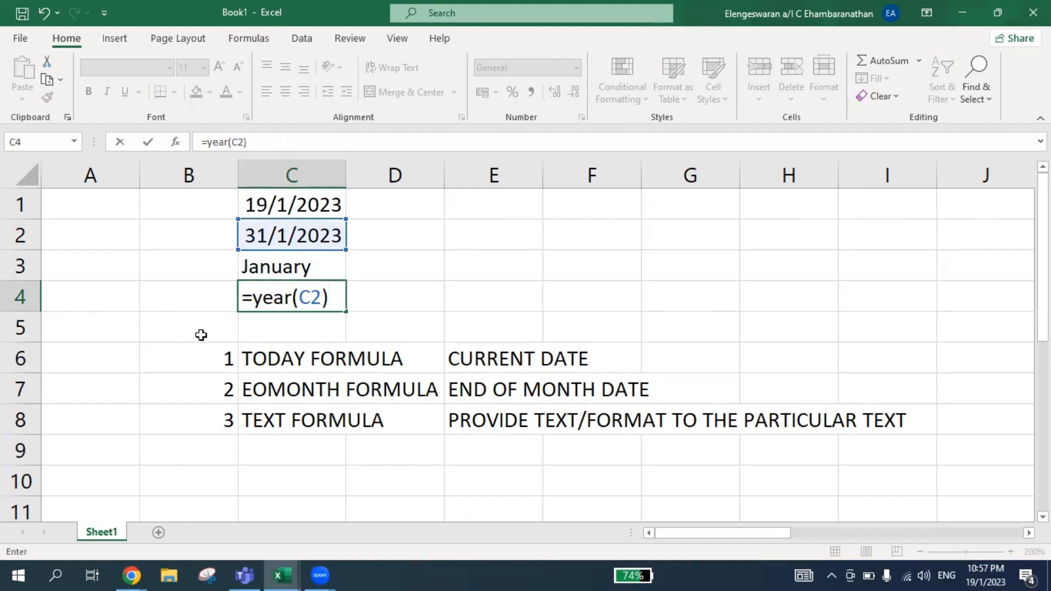
key(Return)
Add item 4 to the numbered list in row 9 with the label "year formula" in column C.
key(Down)
key(Down)
key(Down)
key(Down)
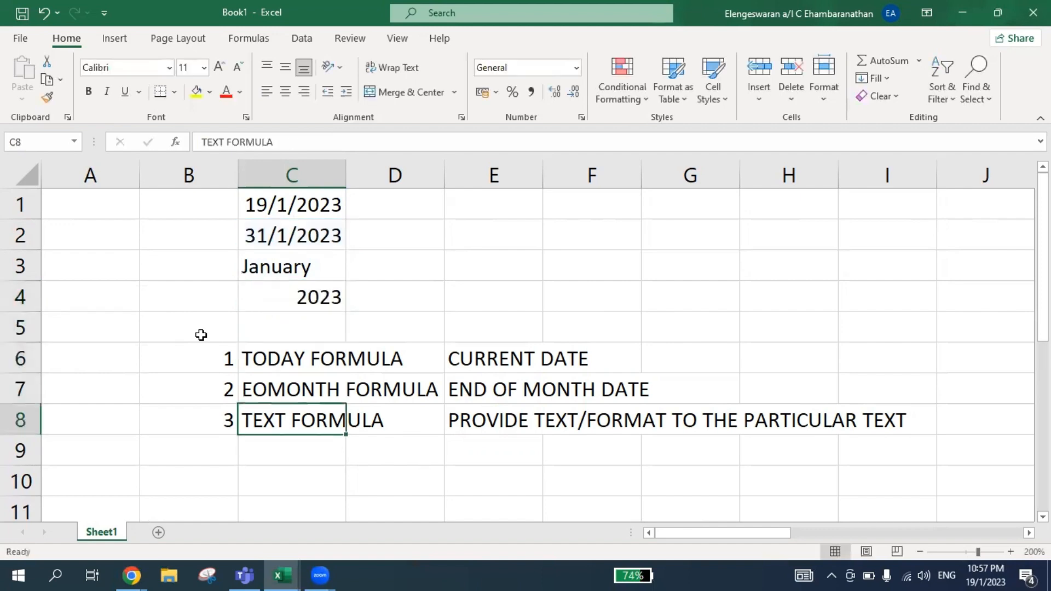
key(Left)
text(4)
key(Tab)
text(y)
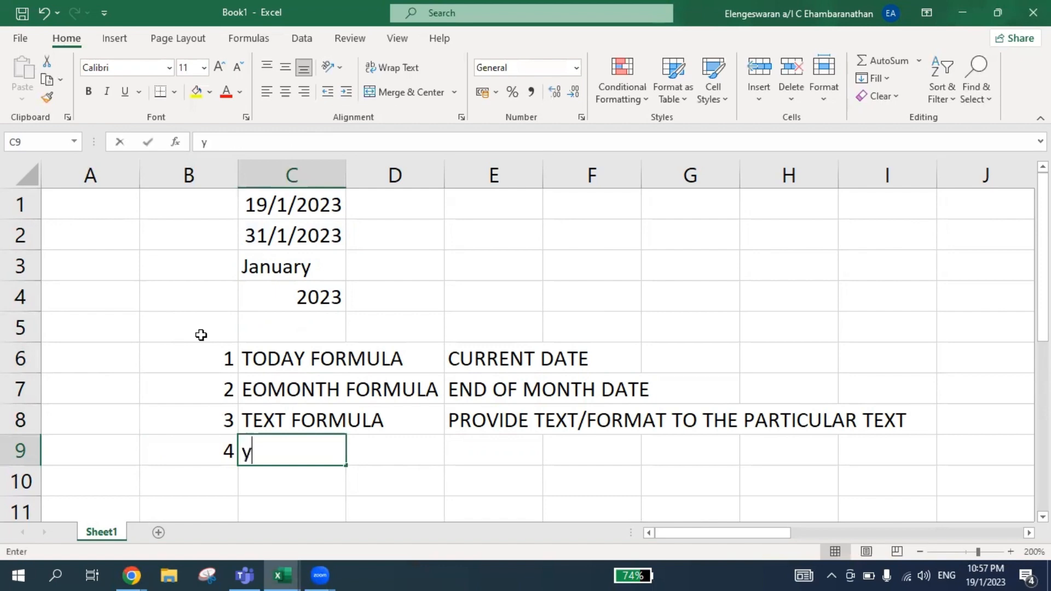
text(ear formula)
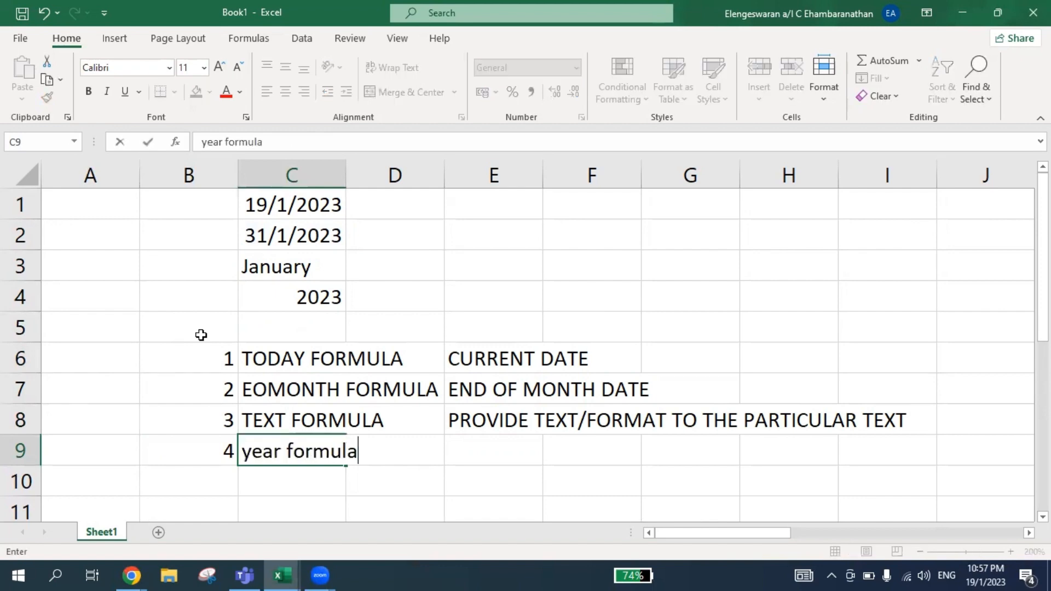
key(Return)
Enter the formula =C2+1 in cell D1 to get the first day of the following month.
key(Up)
key(Up)
key(Up)
key(Up)
key(Up)
key(Up)
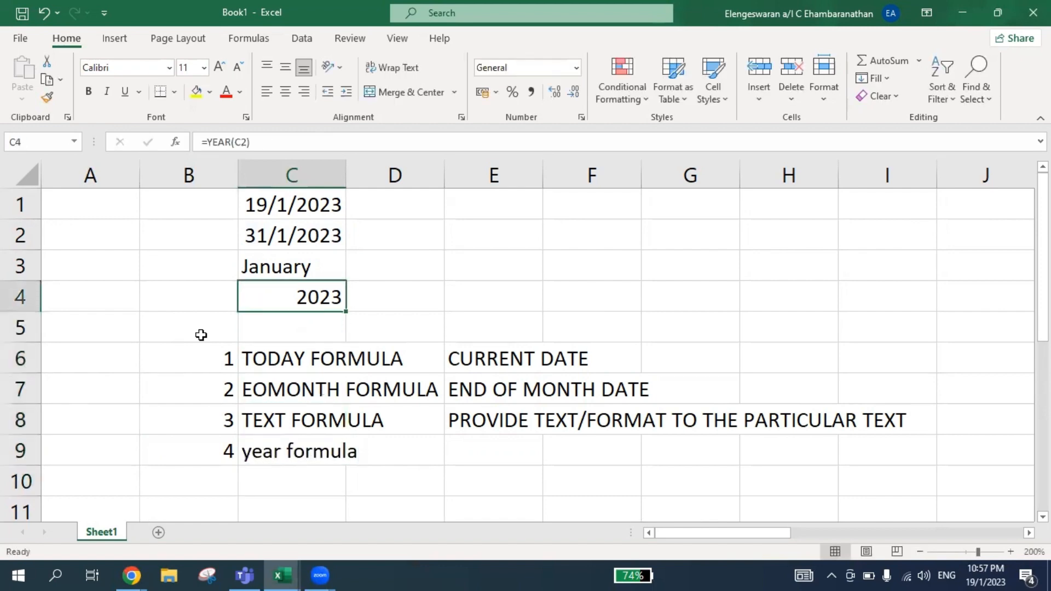
key(Right)
key(Up)
key(Up)
key(Up)
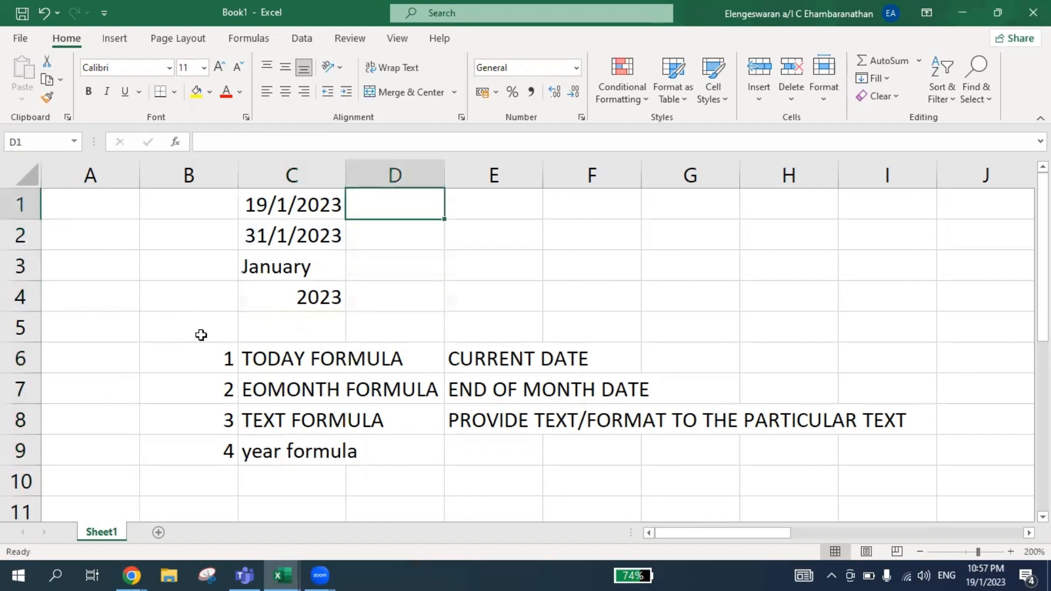
text(=)
key(Left)
key(Down)
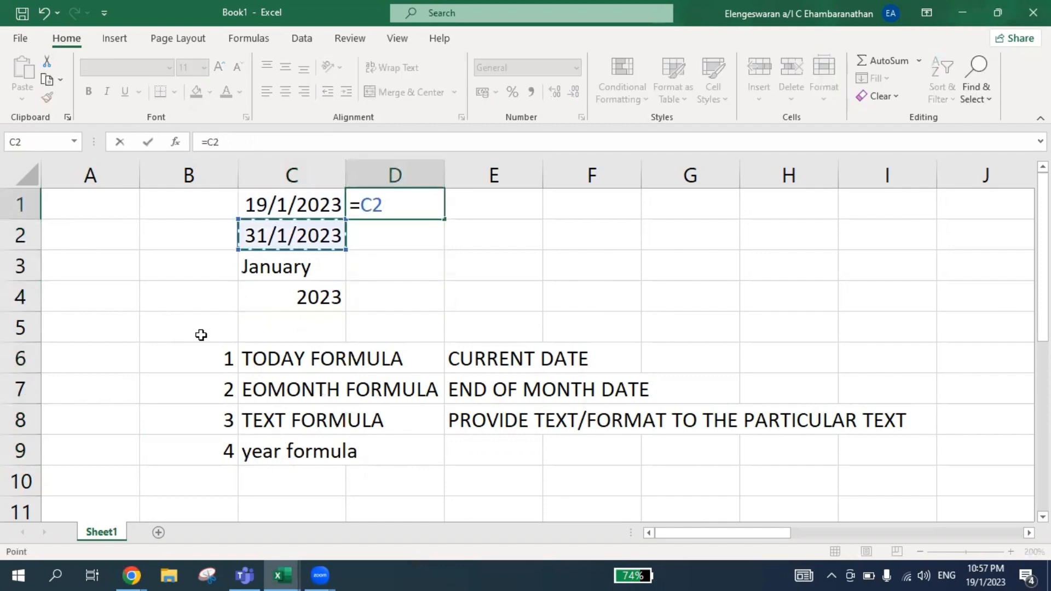
text(+1)
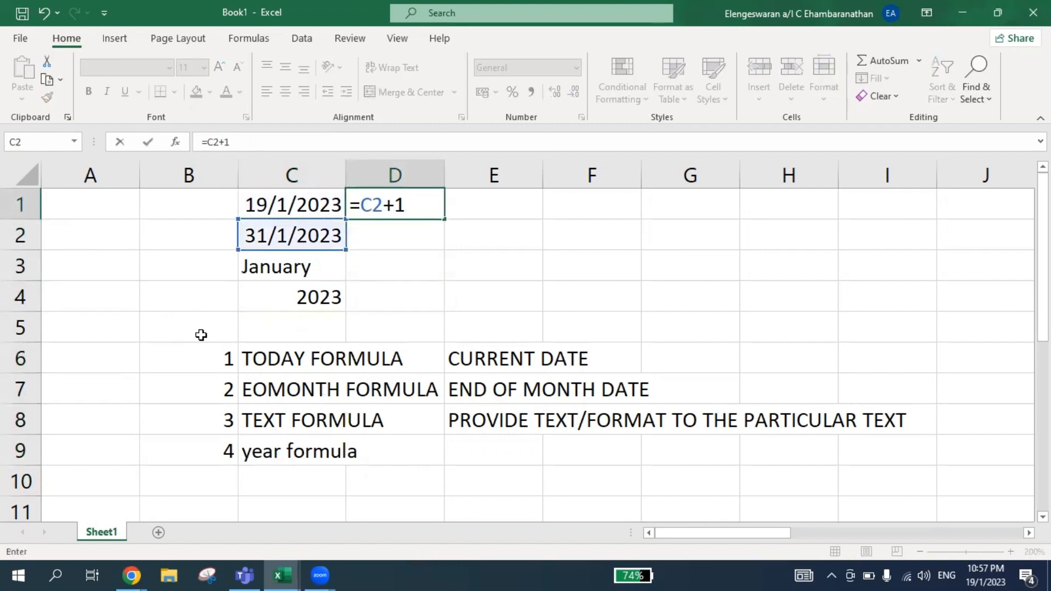
key(Return)
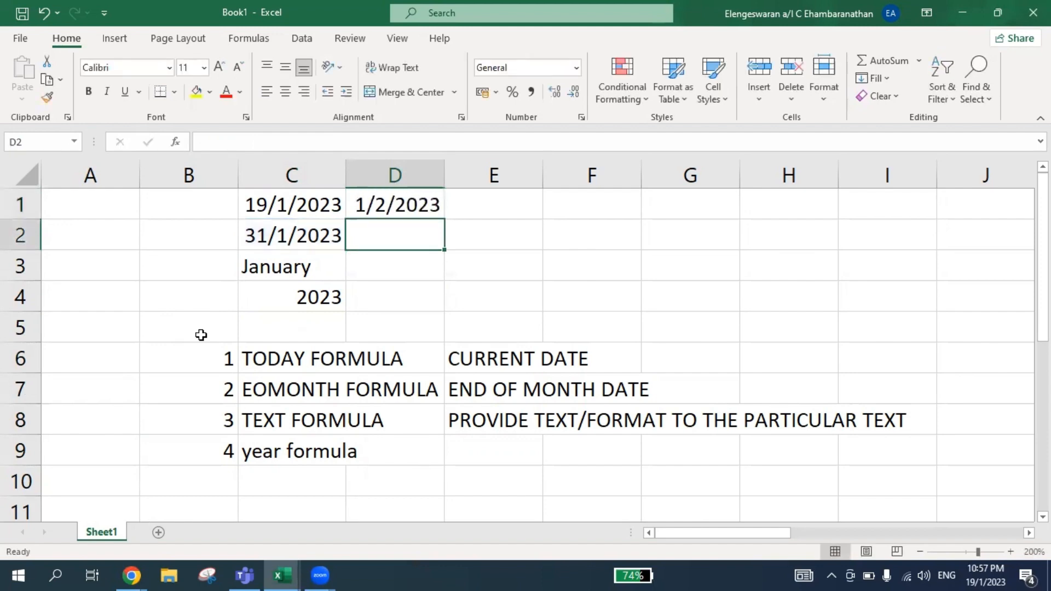
Fill cells D2:D4 with the month-end, month name and year formulas from column C.
key(shift+Down)
key(shift+Down)
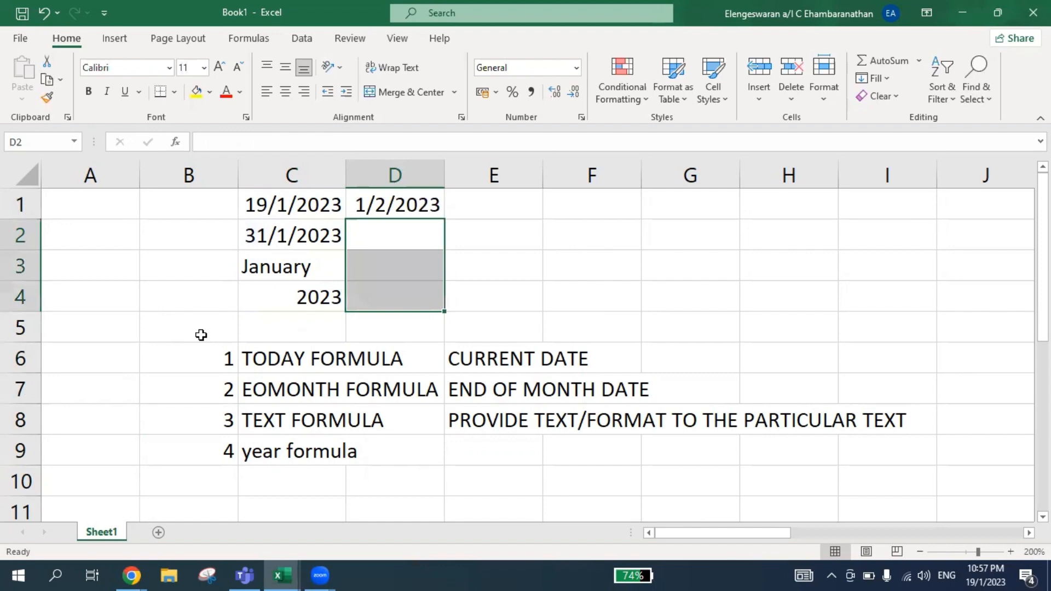
key(ctrl+r)
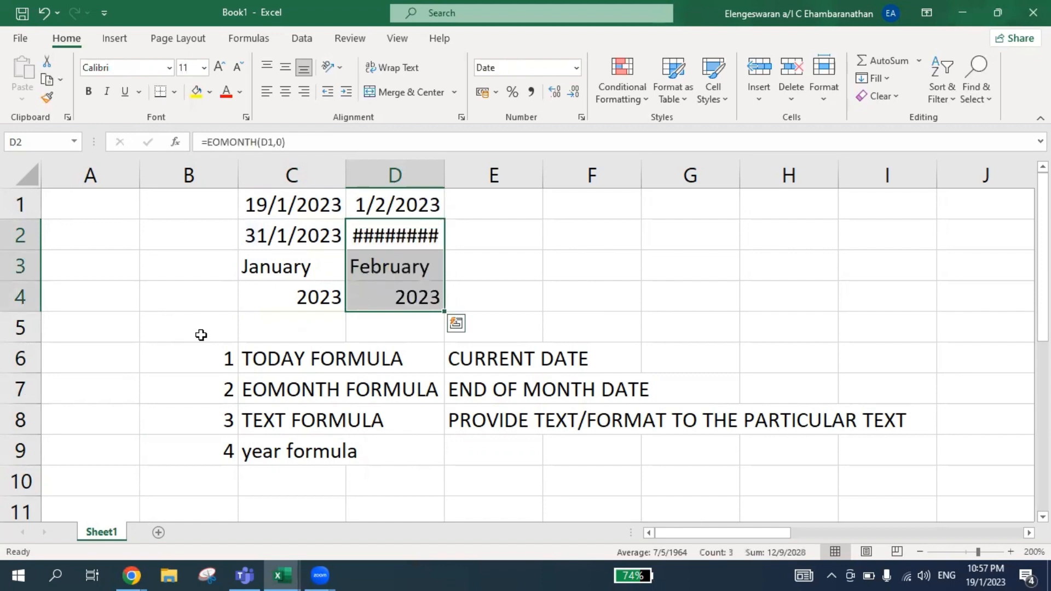
Add item 5 to the numbered list in row 10 with the label "Ctrl R" in column C.
click(208, 454)
key(Down)
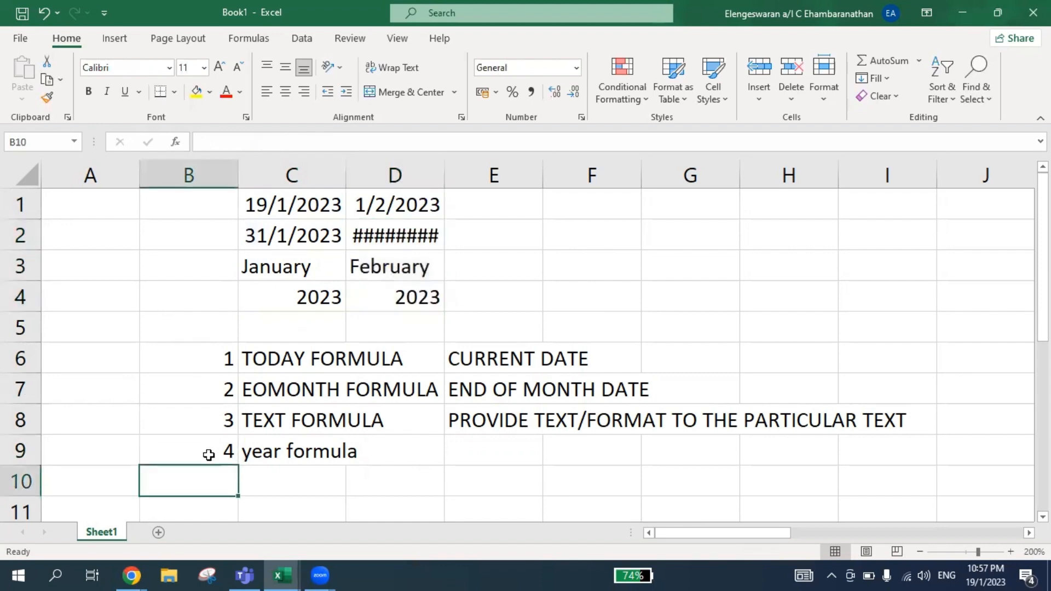
text(5)
key(Tab)
text(Ctr)
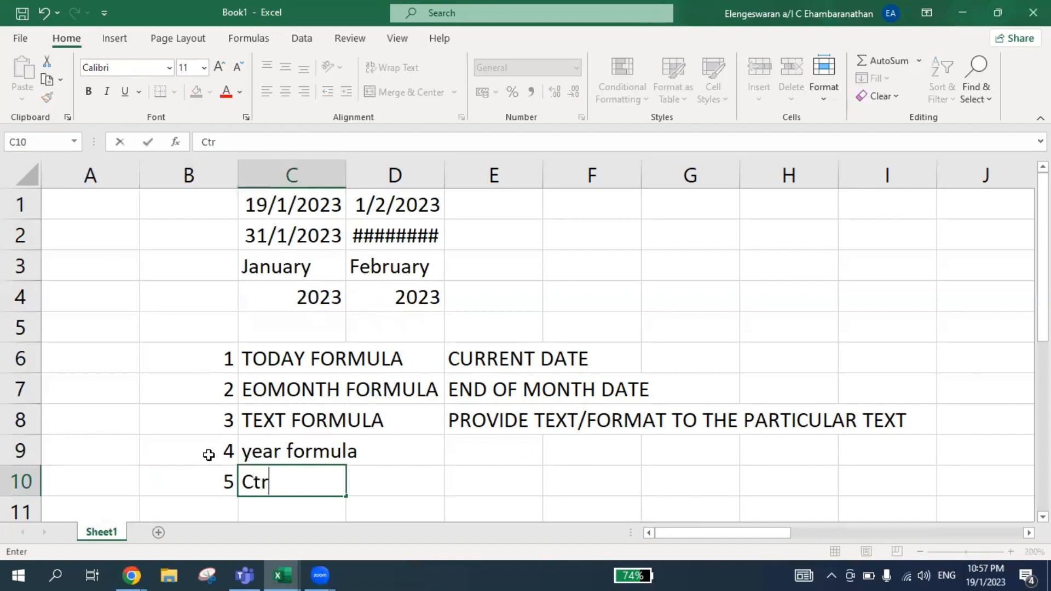
text(l R)
key(Up)
Enter the description "COPY DATA FROM LEFT TO RIGHT" for the Ctrl R item in cell E10.
key(Right)
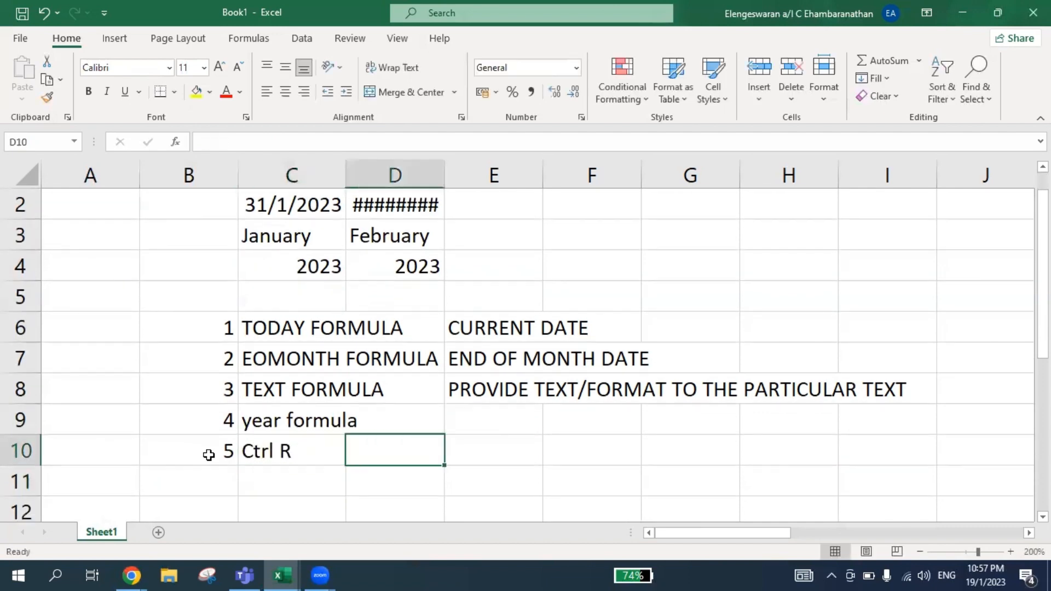
key(Right)
text(COPY FRO)
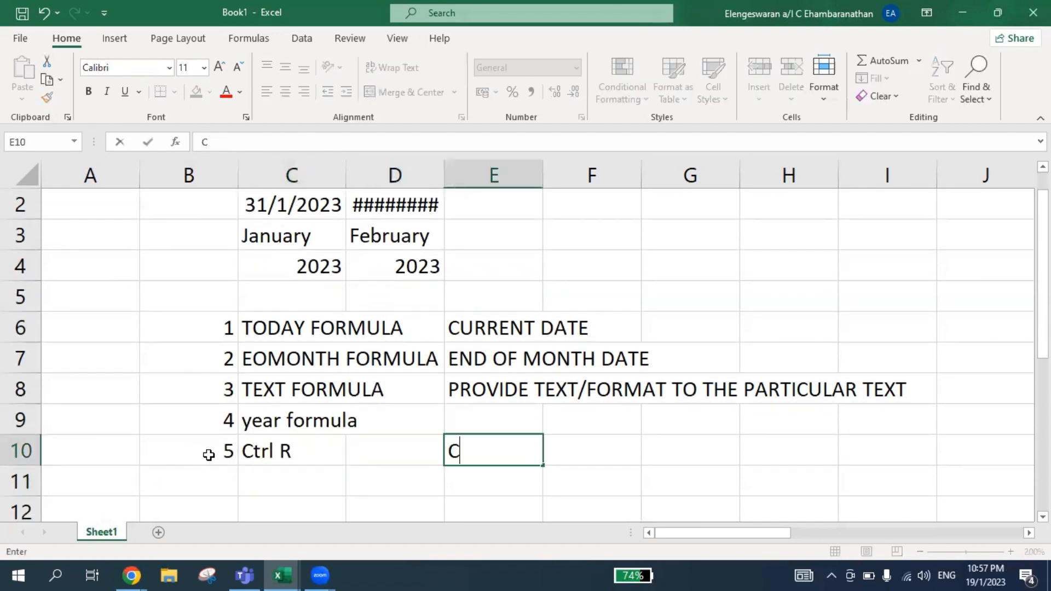
key(BackSpace)
key(BackSpace)
key(BackSpace)
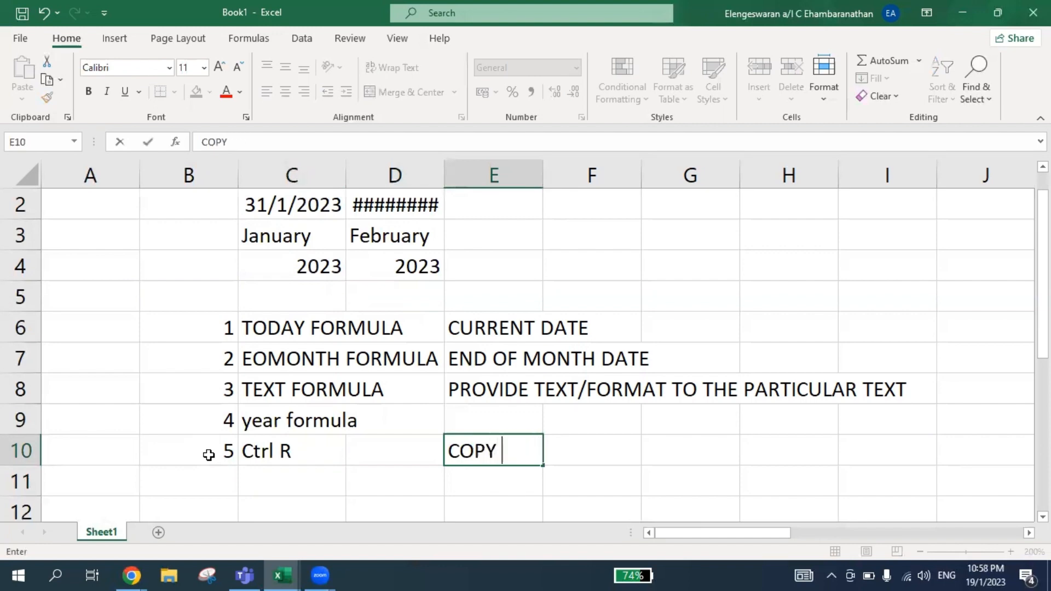
text(DATA FROM LE)
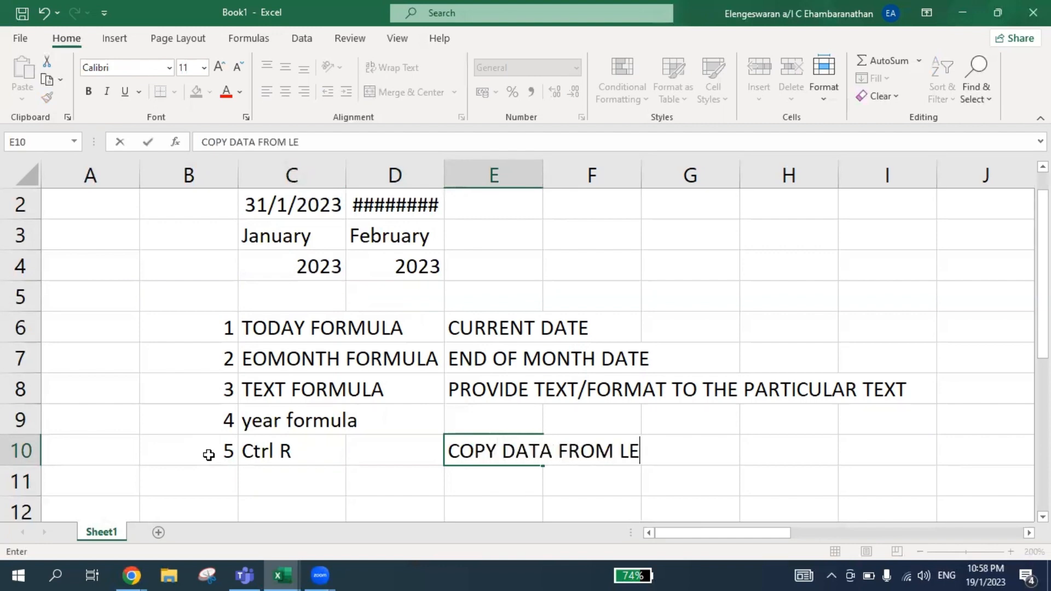
text(FT TO RIGHT)
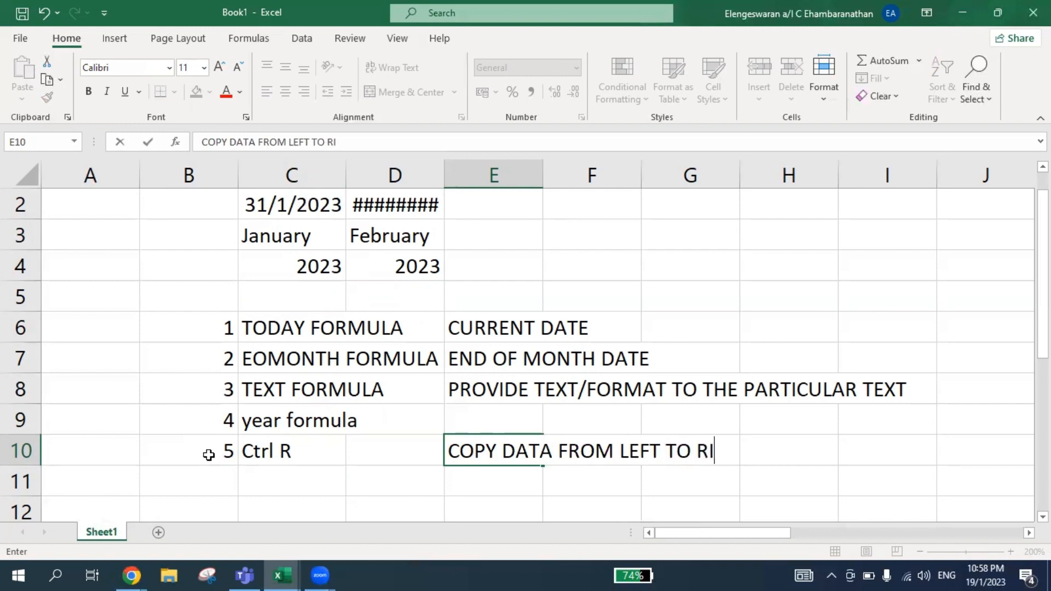
key(Return)
Try filling the "Ctrl R" label from C10 into D10 and undo the fill.
key(Up)
key(Up)
key(Up)
key(Up)
key(Up)
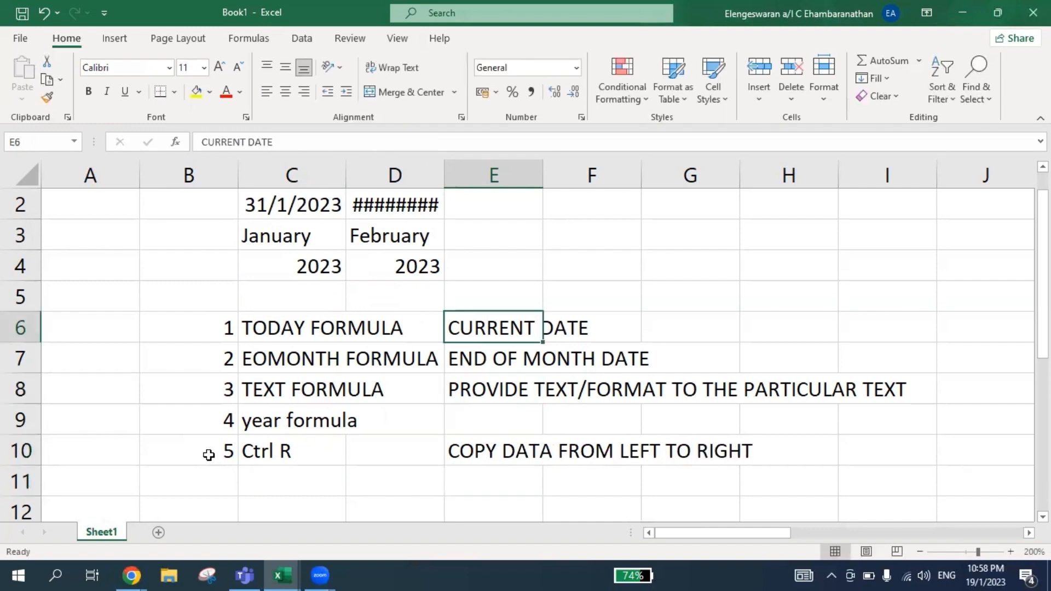
key(Down)
key(Down)
key(Down)
key(Left)
key(Left)
key(Down)
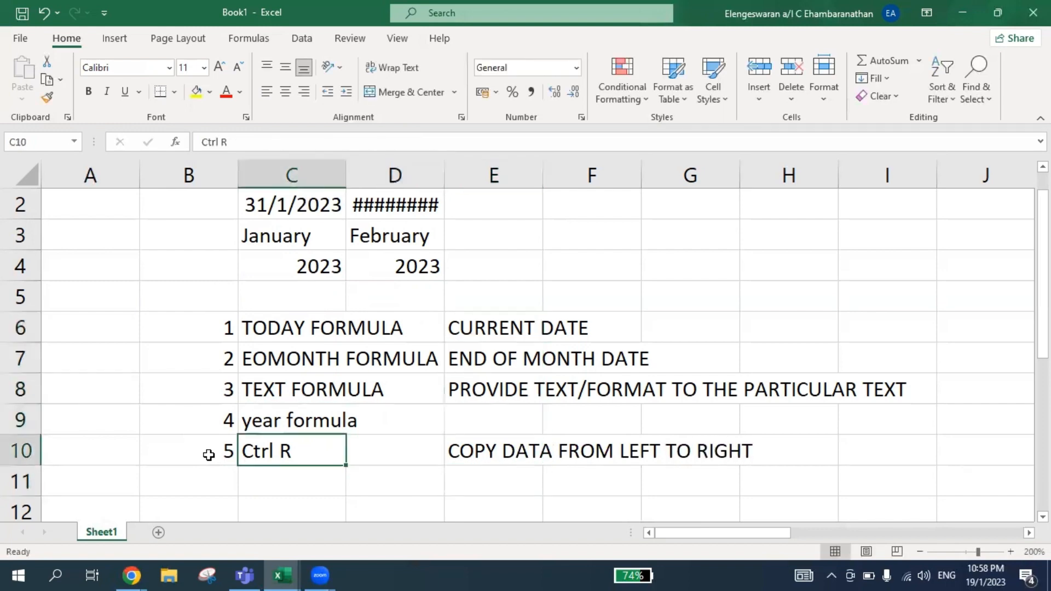
key(Right)
key(ctrl+r)
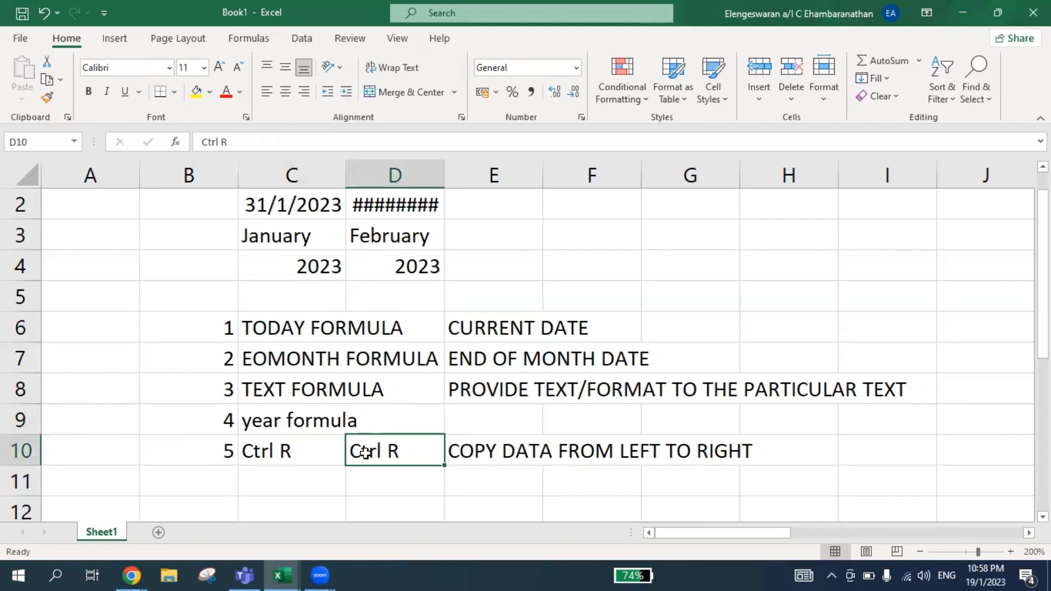
key(ctrl+z)
Autofit the width of column D so the month-end date in D2 fits.
key(Up)
key(Up)
key(Up)
key(Up)
key(Up)
key(Up)
key(Up)
key(Up)
key(Up)
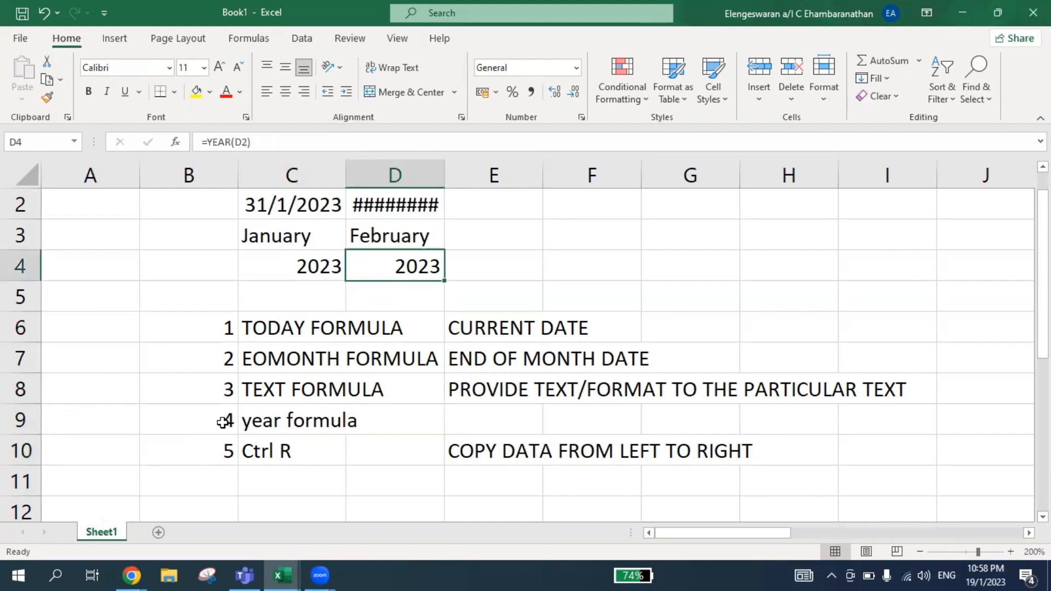
key(Down)
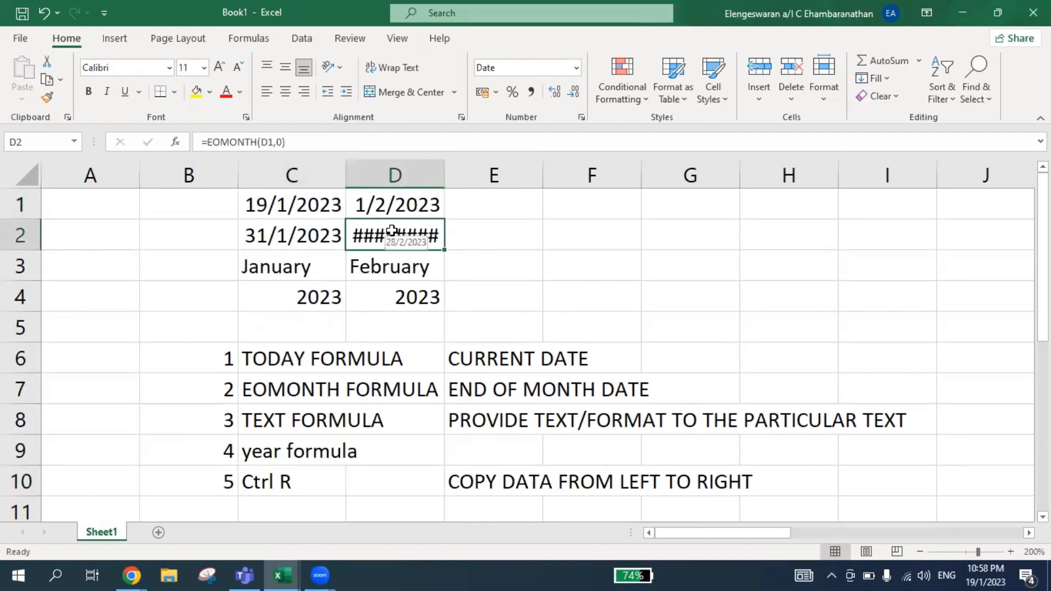
key(ctrl+space)
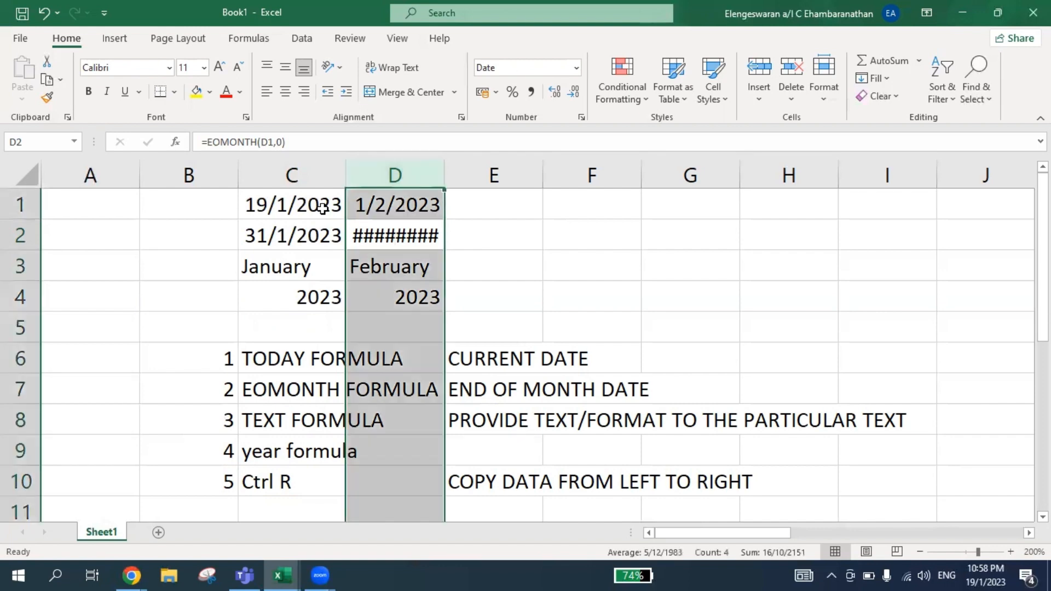
double_click(443, 182)
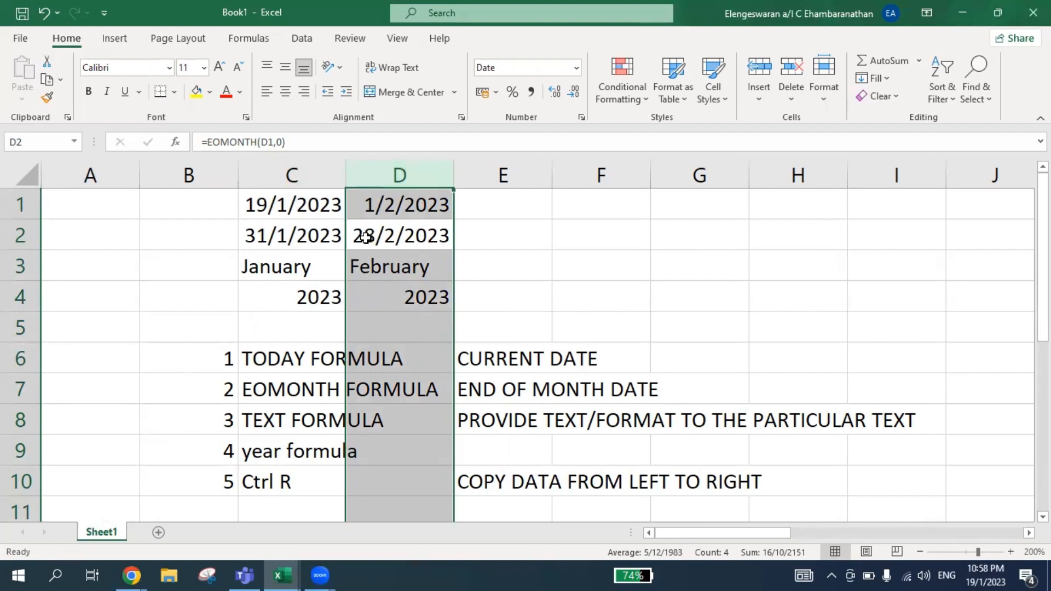
Select cell D2 and the empty cell F2 in turn to check their cell references.
click(423, 235)
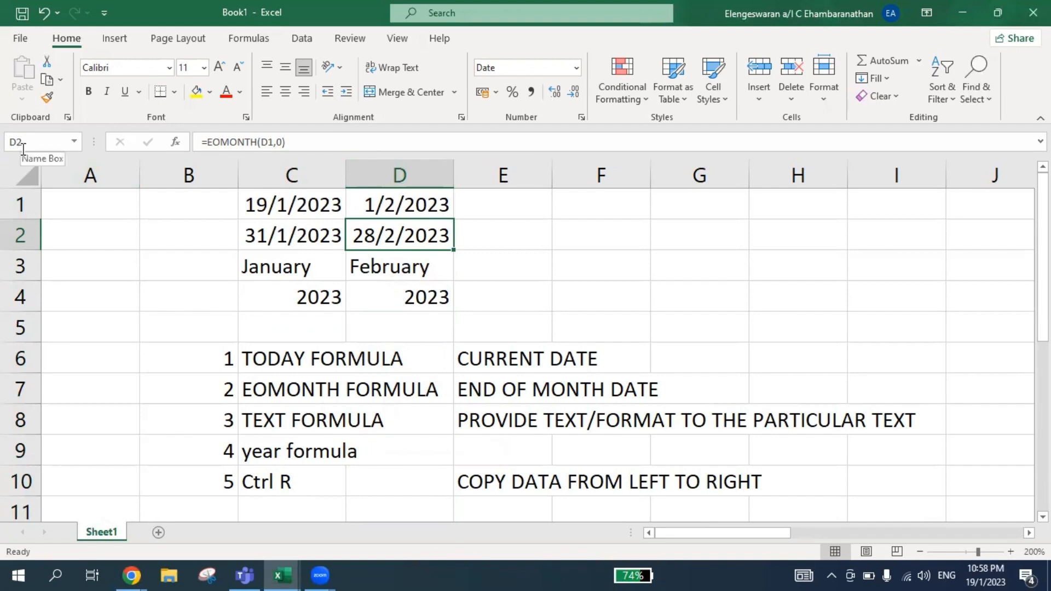
click(577, 224)
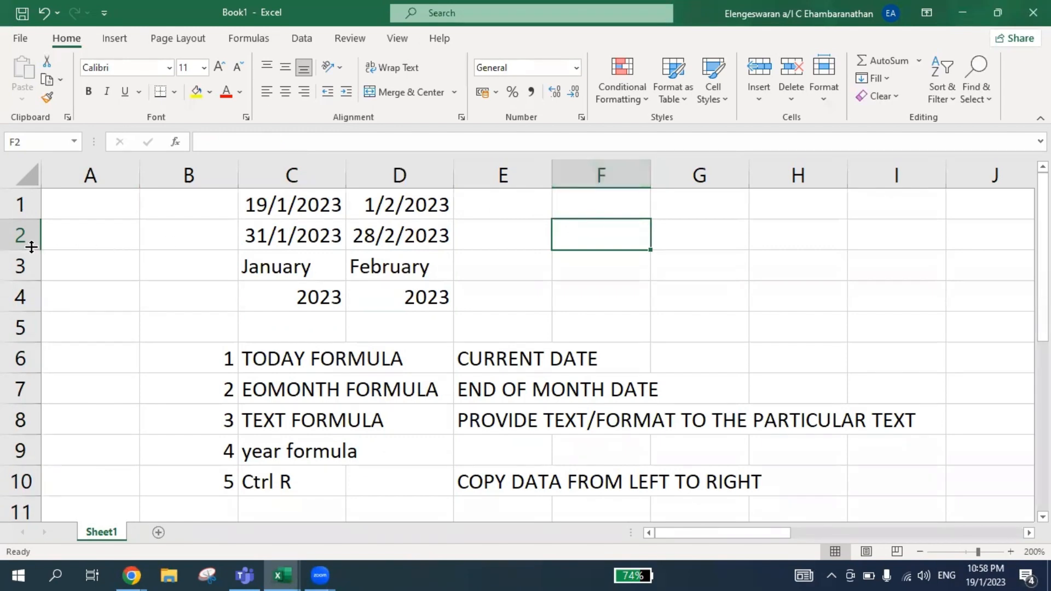
Jump to cell AA1 and select the four empty cells AA1:AA4.
click(24, 142)
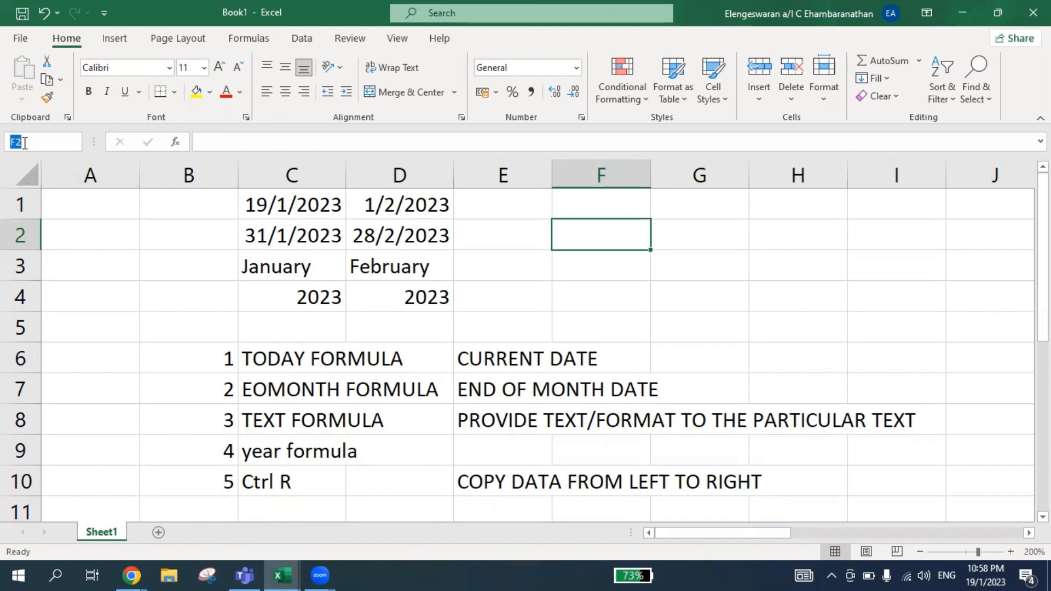
text(AA1)
key(Return)
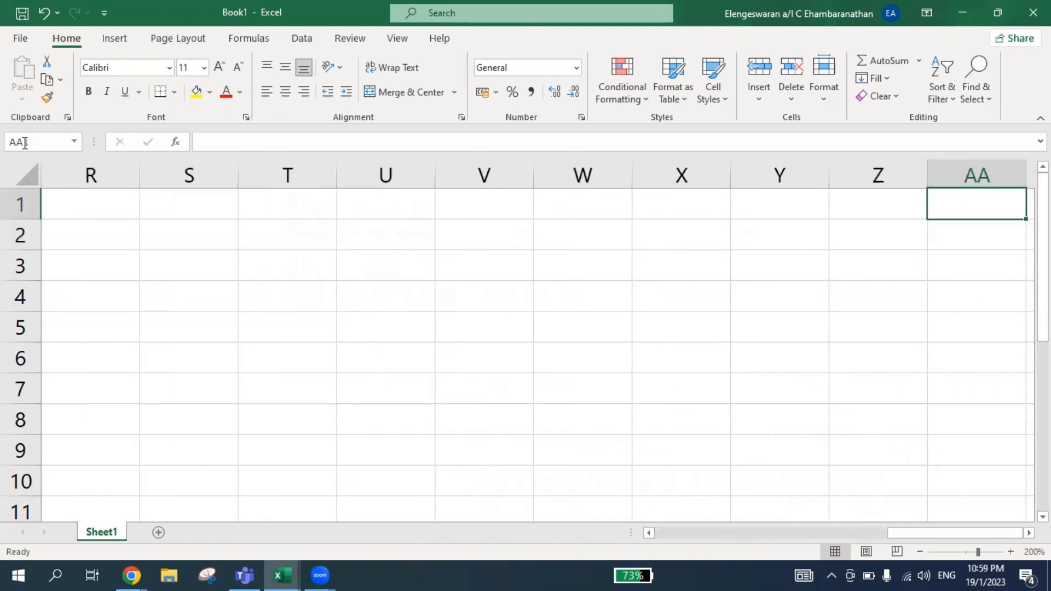
key(shift+Down)
key(shift+Down)
key(shift+Down)
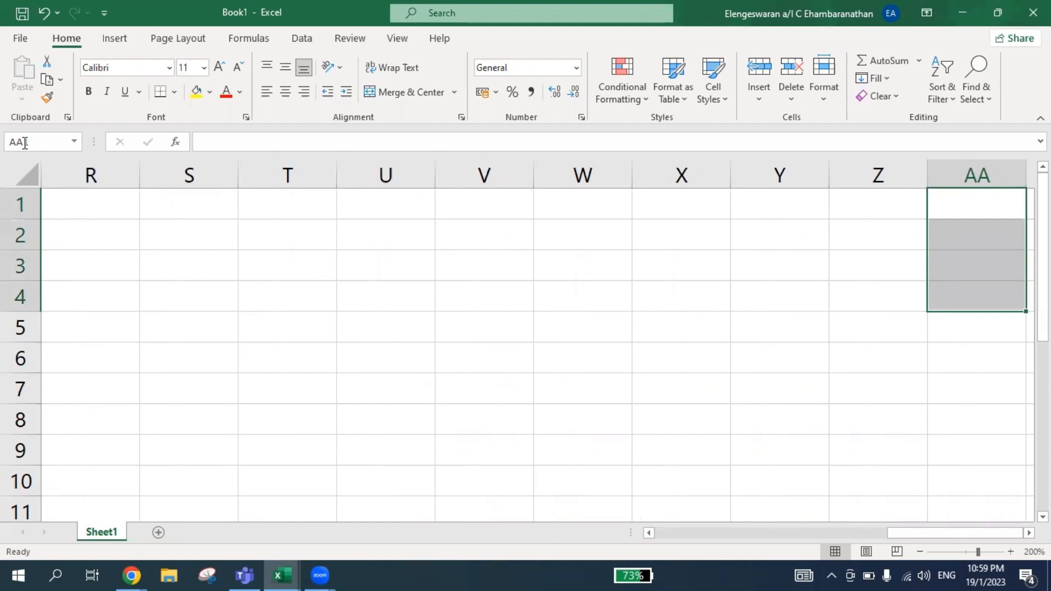
Enter the key notes "CTRL", "SHIFT" and "LEFT ARROW" in cells AA6, AA7 and AA8.
double_click(970, 364)
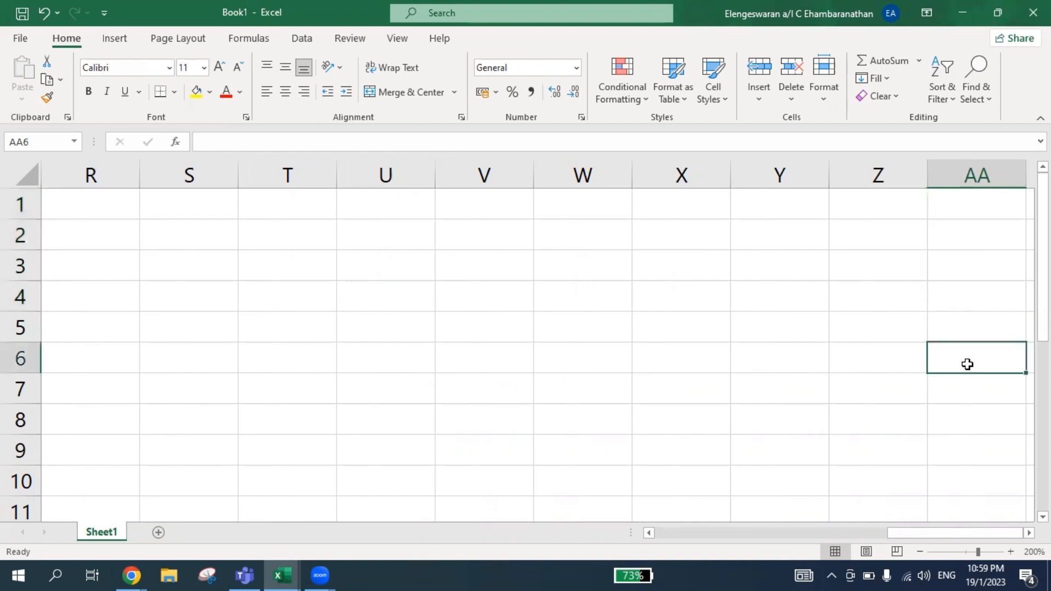
text(CTRL)
key(Return)
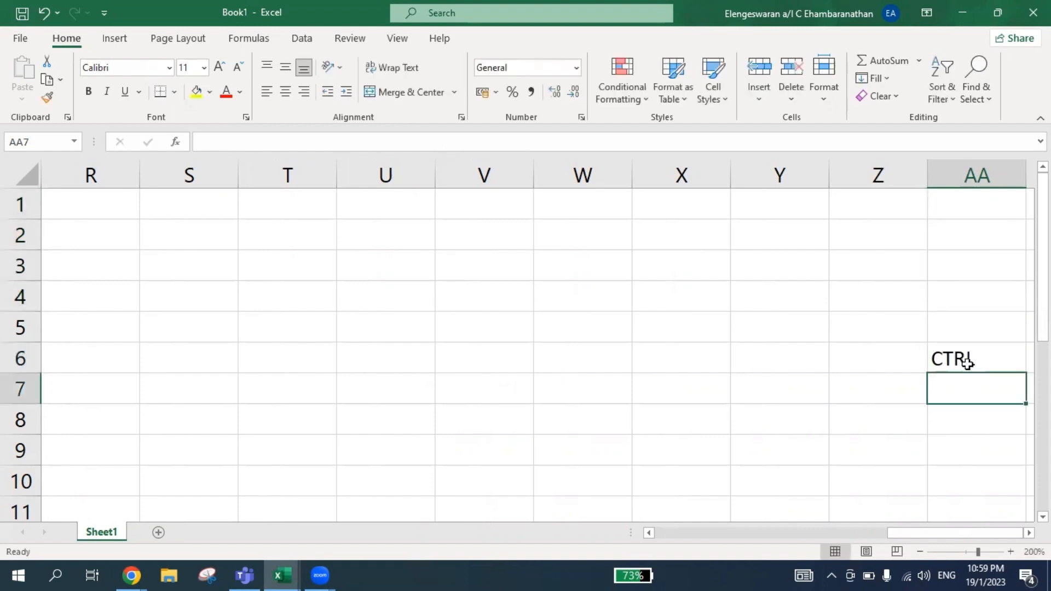
text(SHIFT)
key(Return)
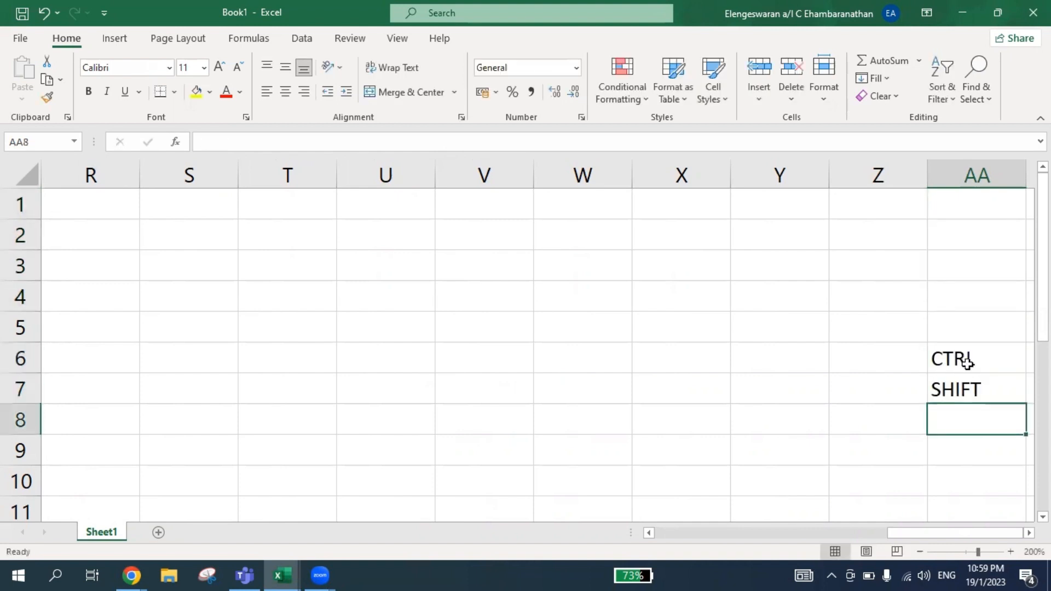
text(LEFT ARROW)
key(Return)
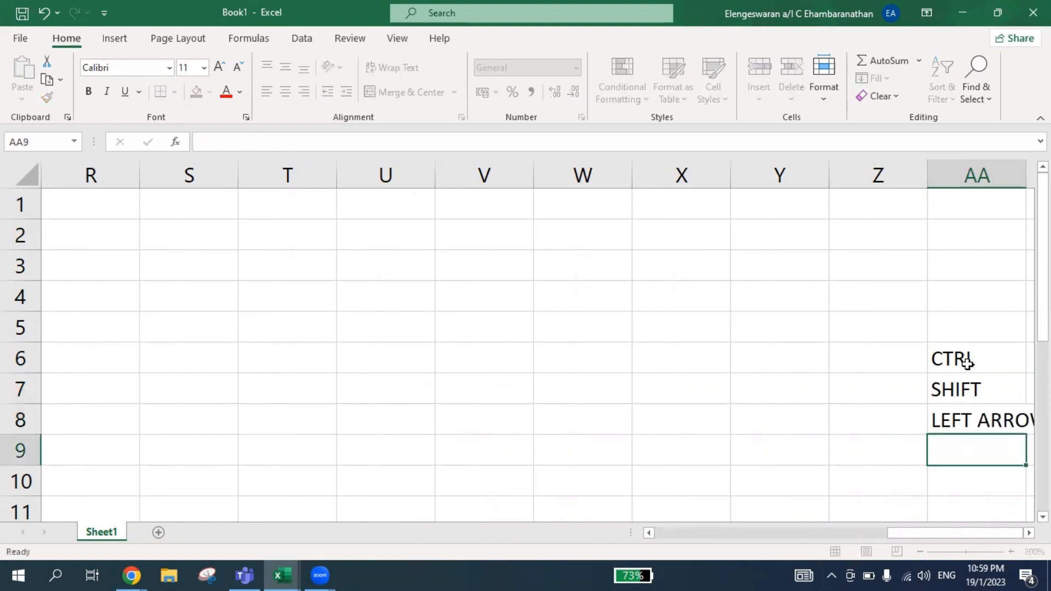
Select AA1:AA4, extend the selection back to column D, and fill the D1:D4 formulas right through column AA.
key(Up)
key(Up)
key(Up)
key(Down)
key(Down)
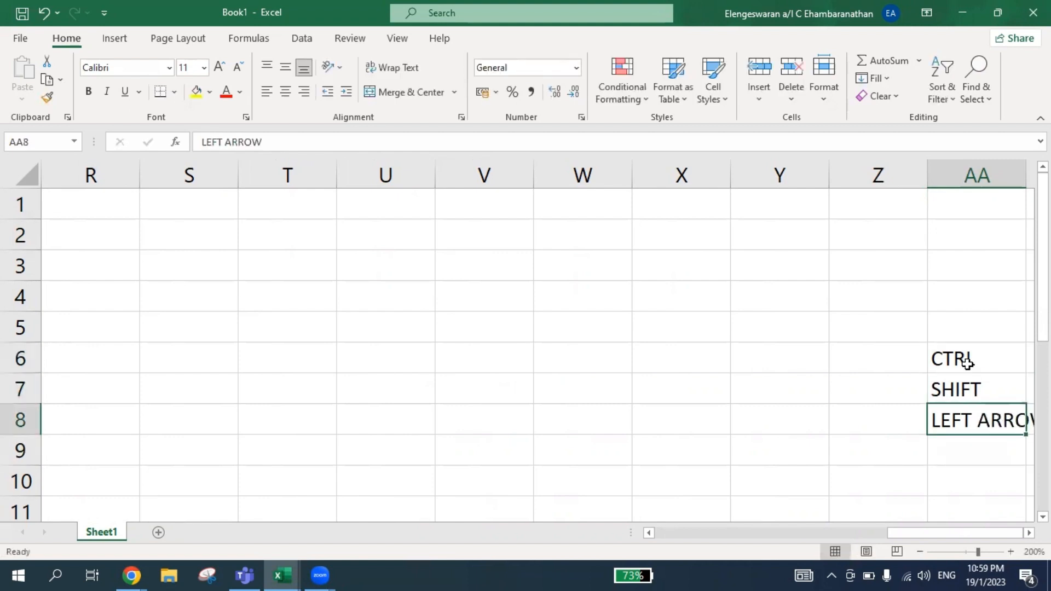
key(Right)
key(Left)
key(Up)
key(Up)
key(Up)
key(Up)
key(Up)
key(Up)
key(Up)
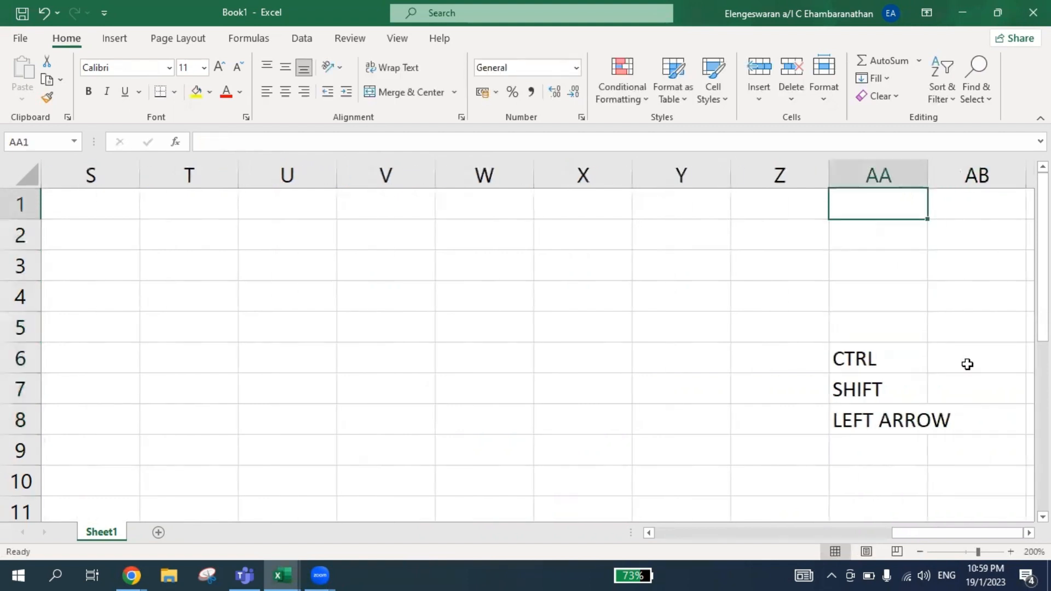
key(shift+Down)
key(shift+Down)
key(shift+Down)
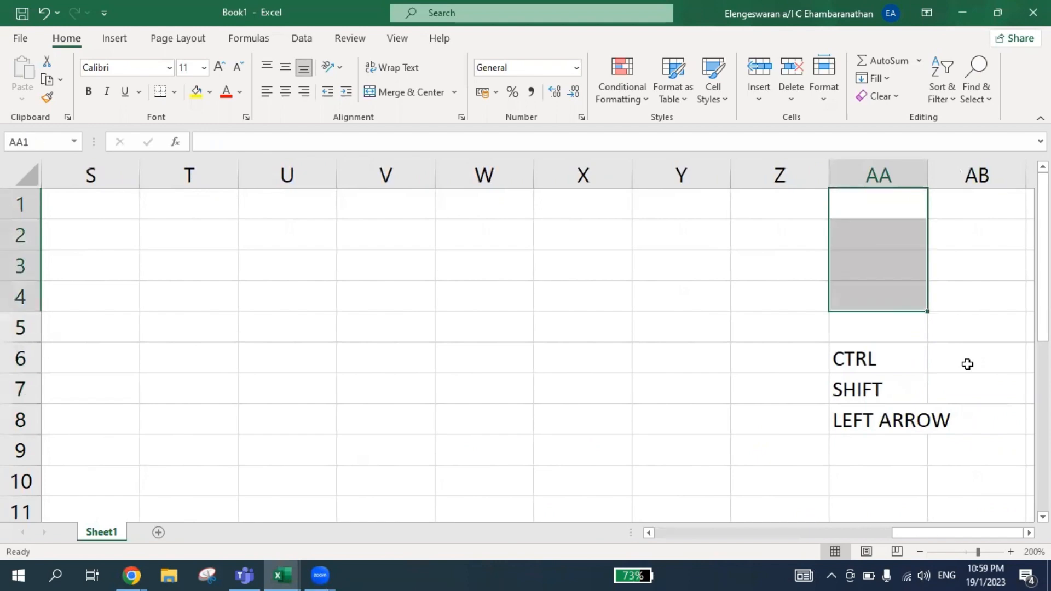
key(ctrl+shift+Left)
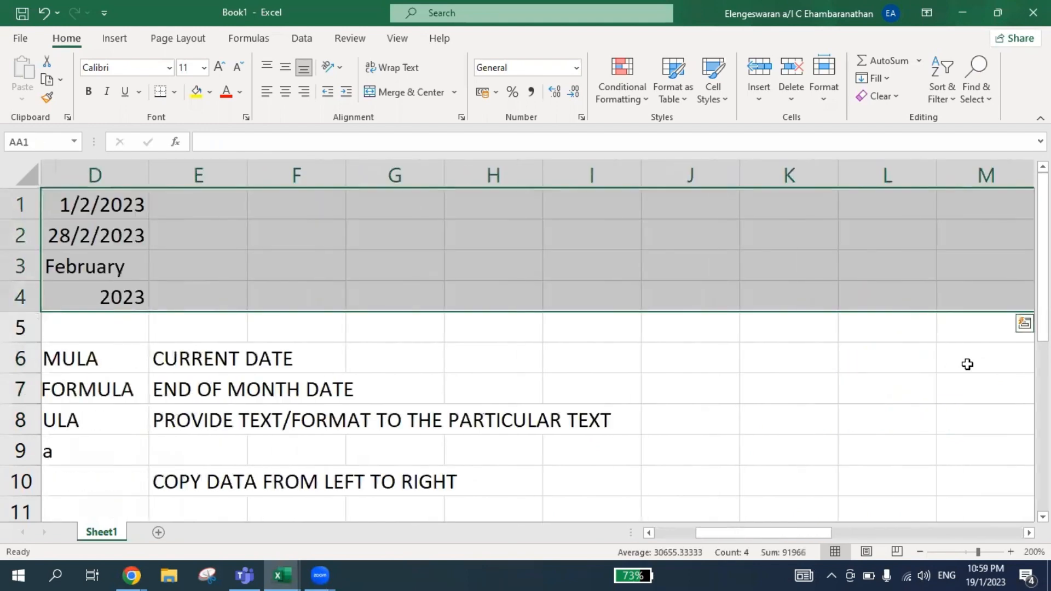
key(ctrl+r)
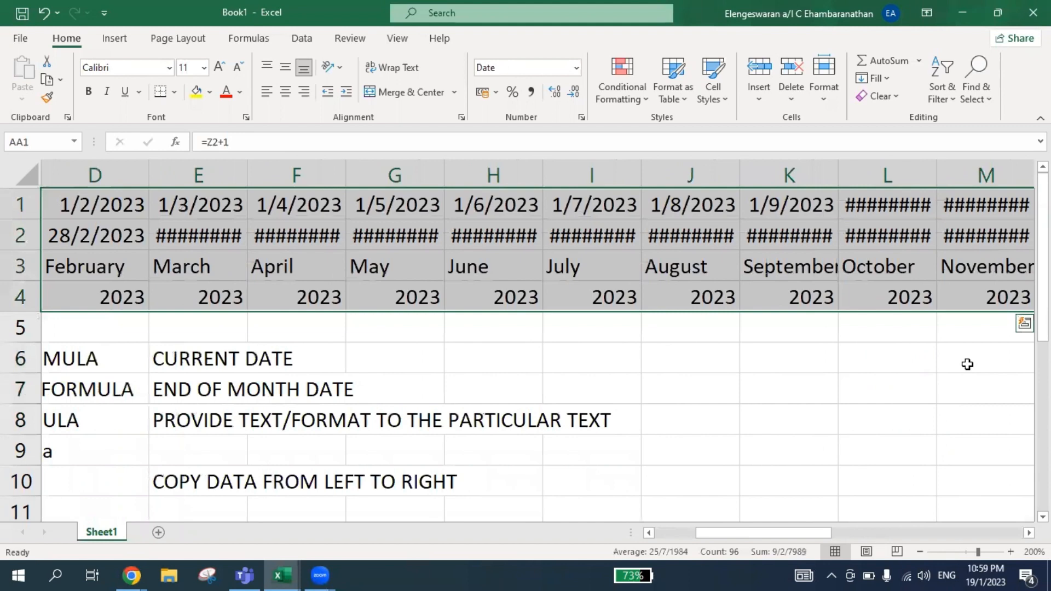
Examine the filled dates, months and years in the last columns up to AA.
key(Left)
key(Left)
key(Left)
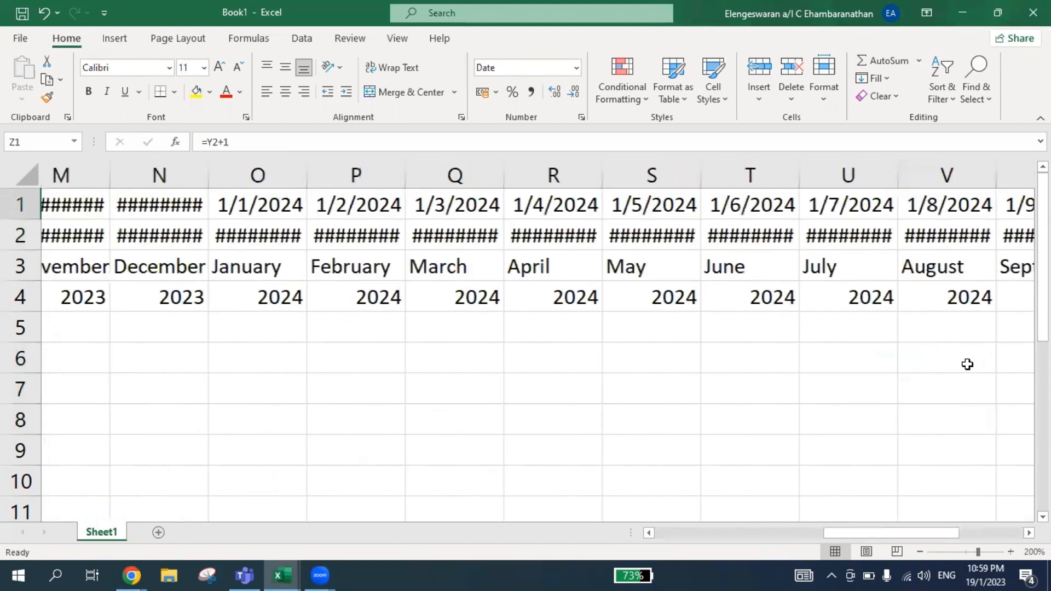
key(Right)
key(Right)
key(Right)
key(Right)
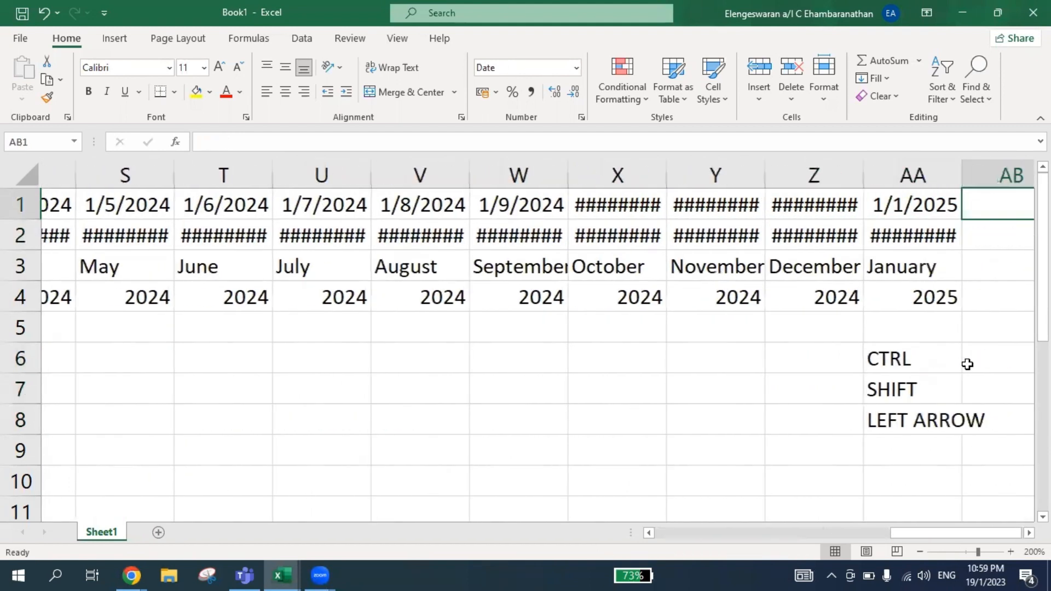
key(Left)
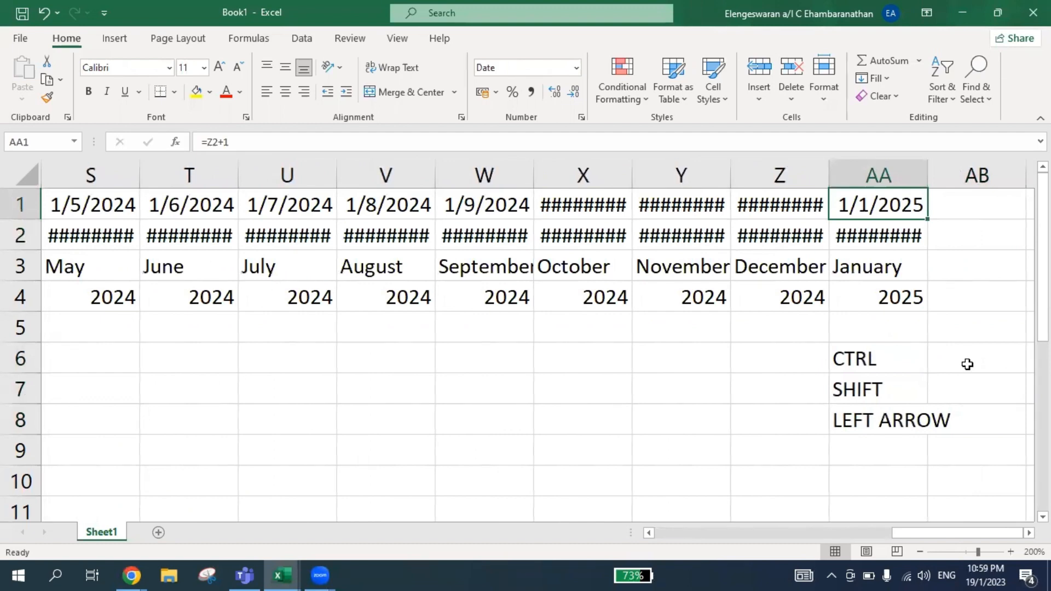
Autofit the widths of columns C through AA so the filled dates fit.
key(Down)
key(Left)
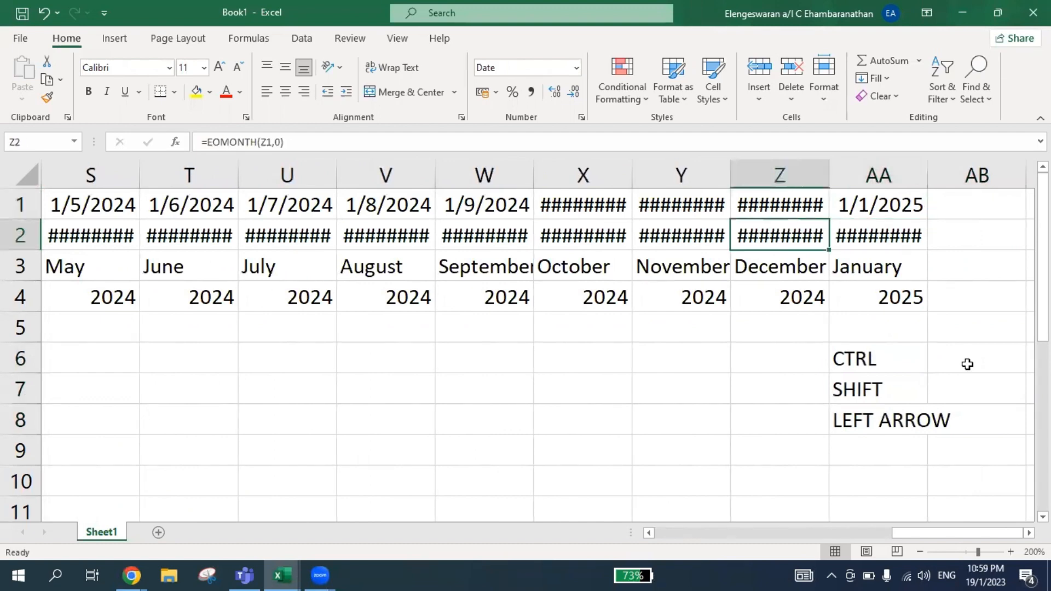
key(Right)
key(ctrl+shift+Left)
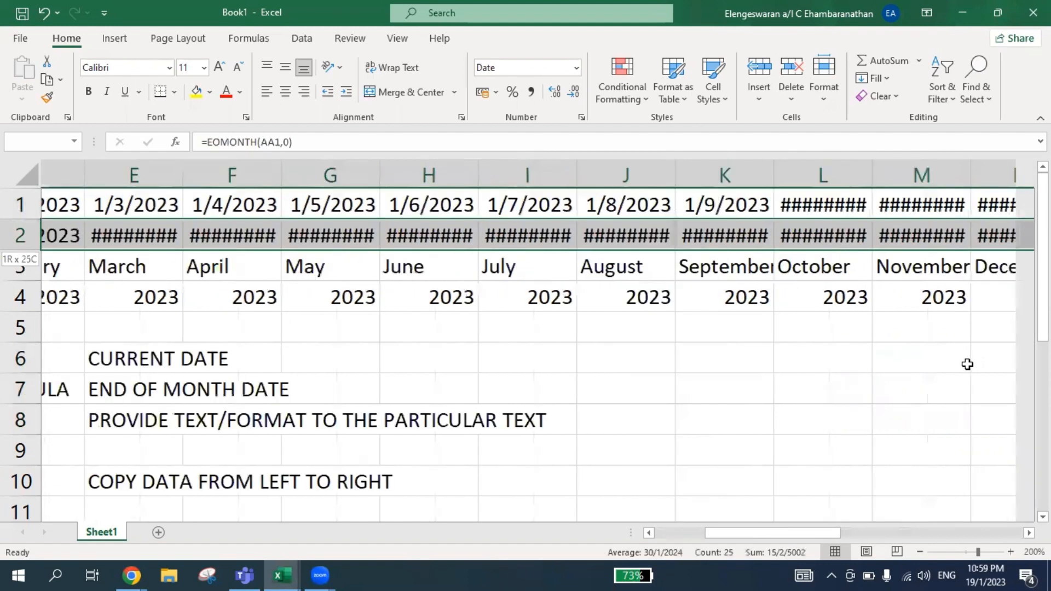
key(ctrl+space)
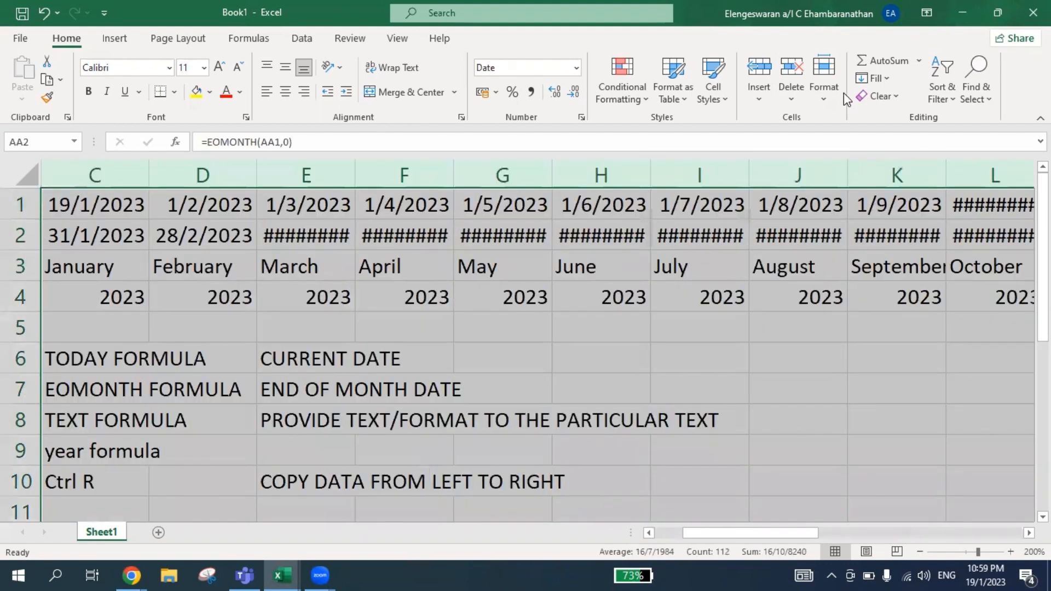
click(824, 93)
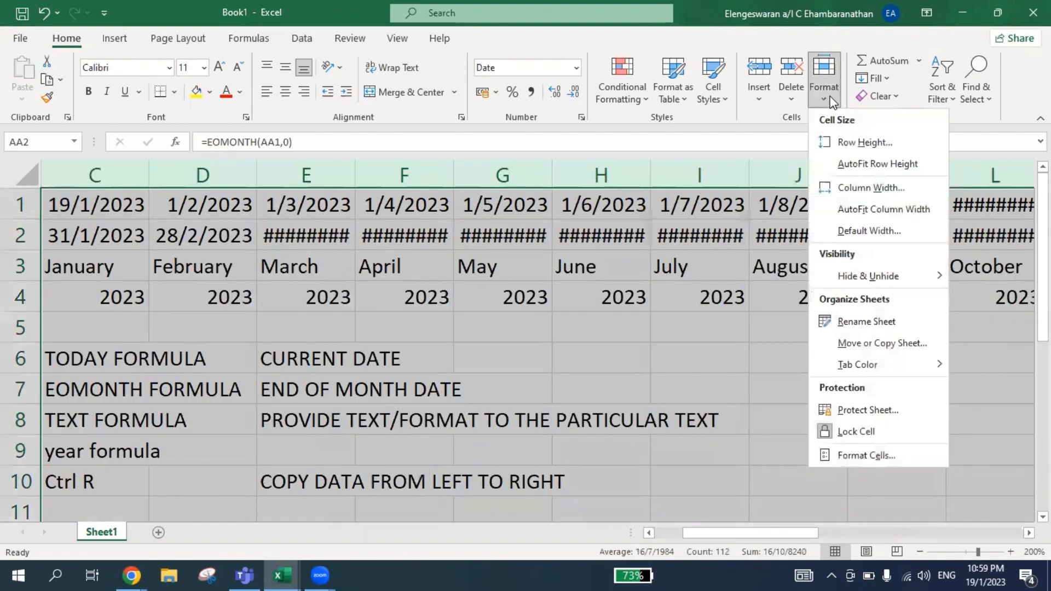
click(859, 207)
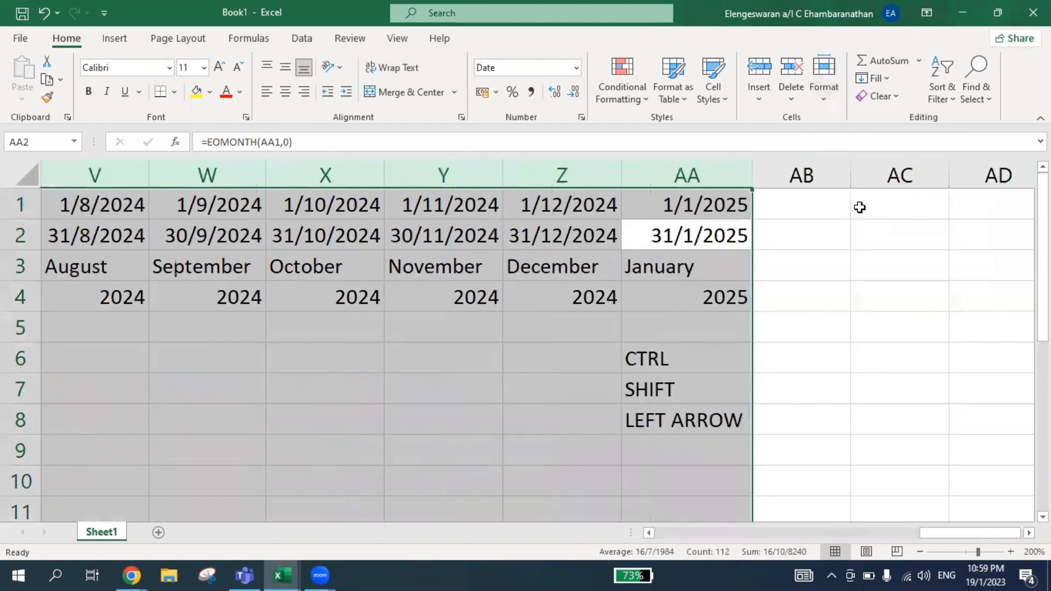
Review the month-end date in Y2 and return along row 2 to cell B2.
click(490, 235)
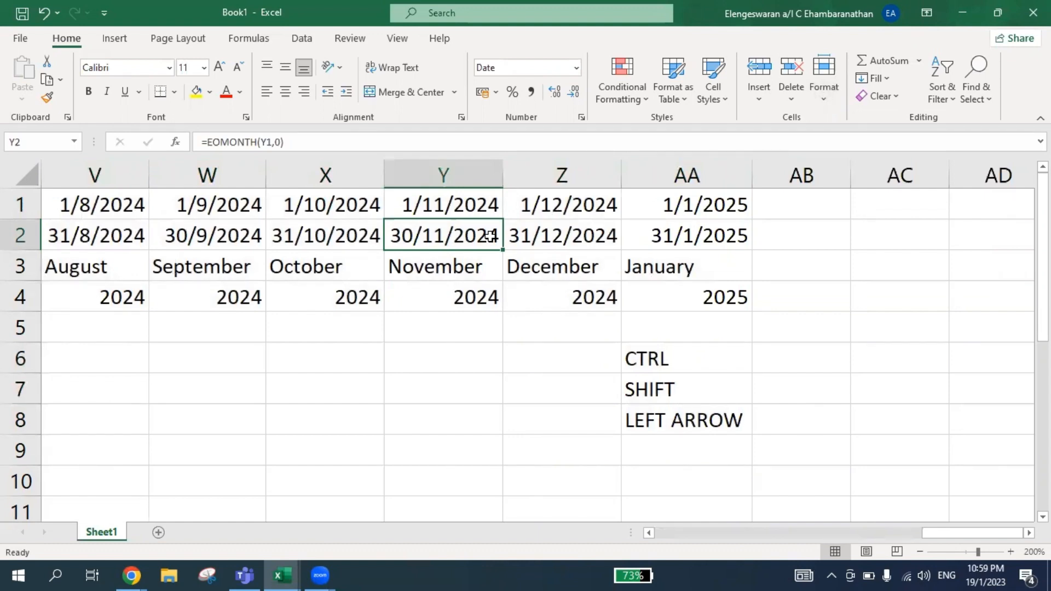
key(ctrl+Left)
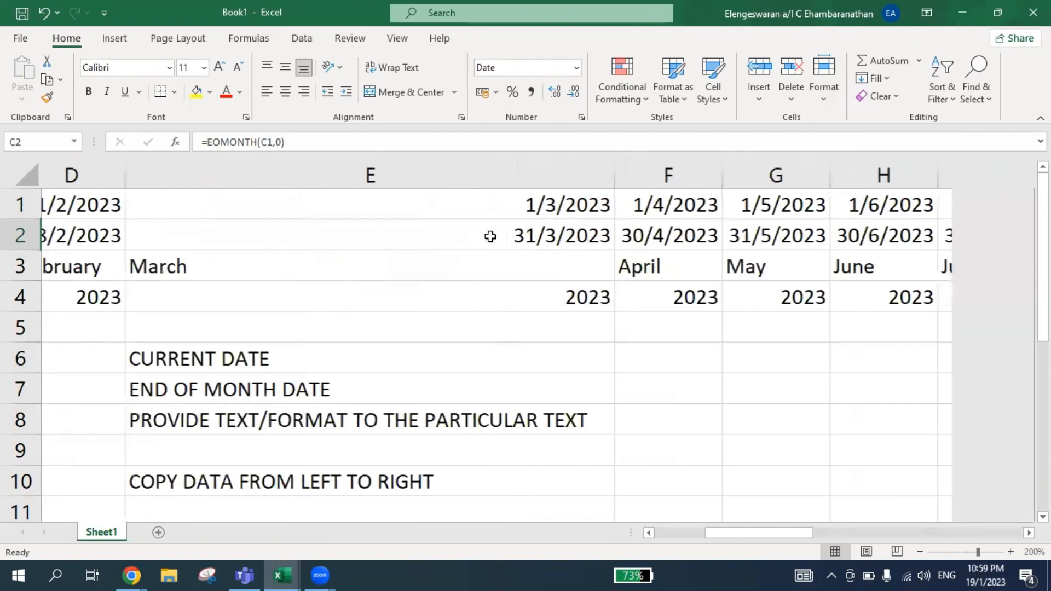
key(Left)
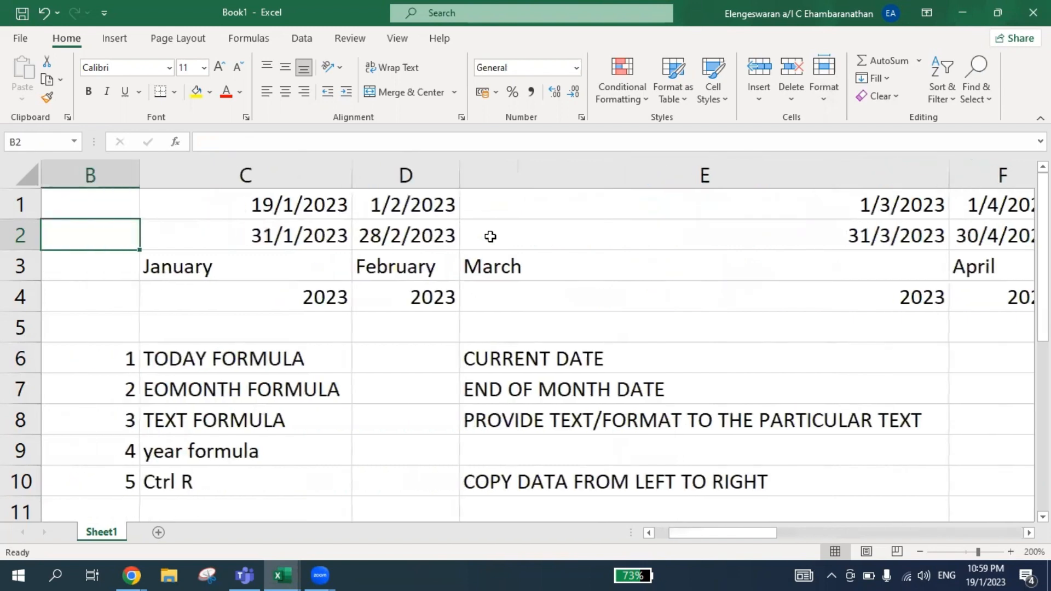